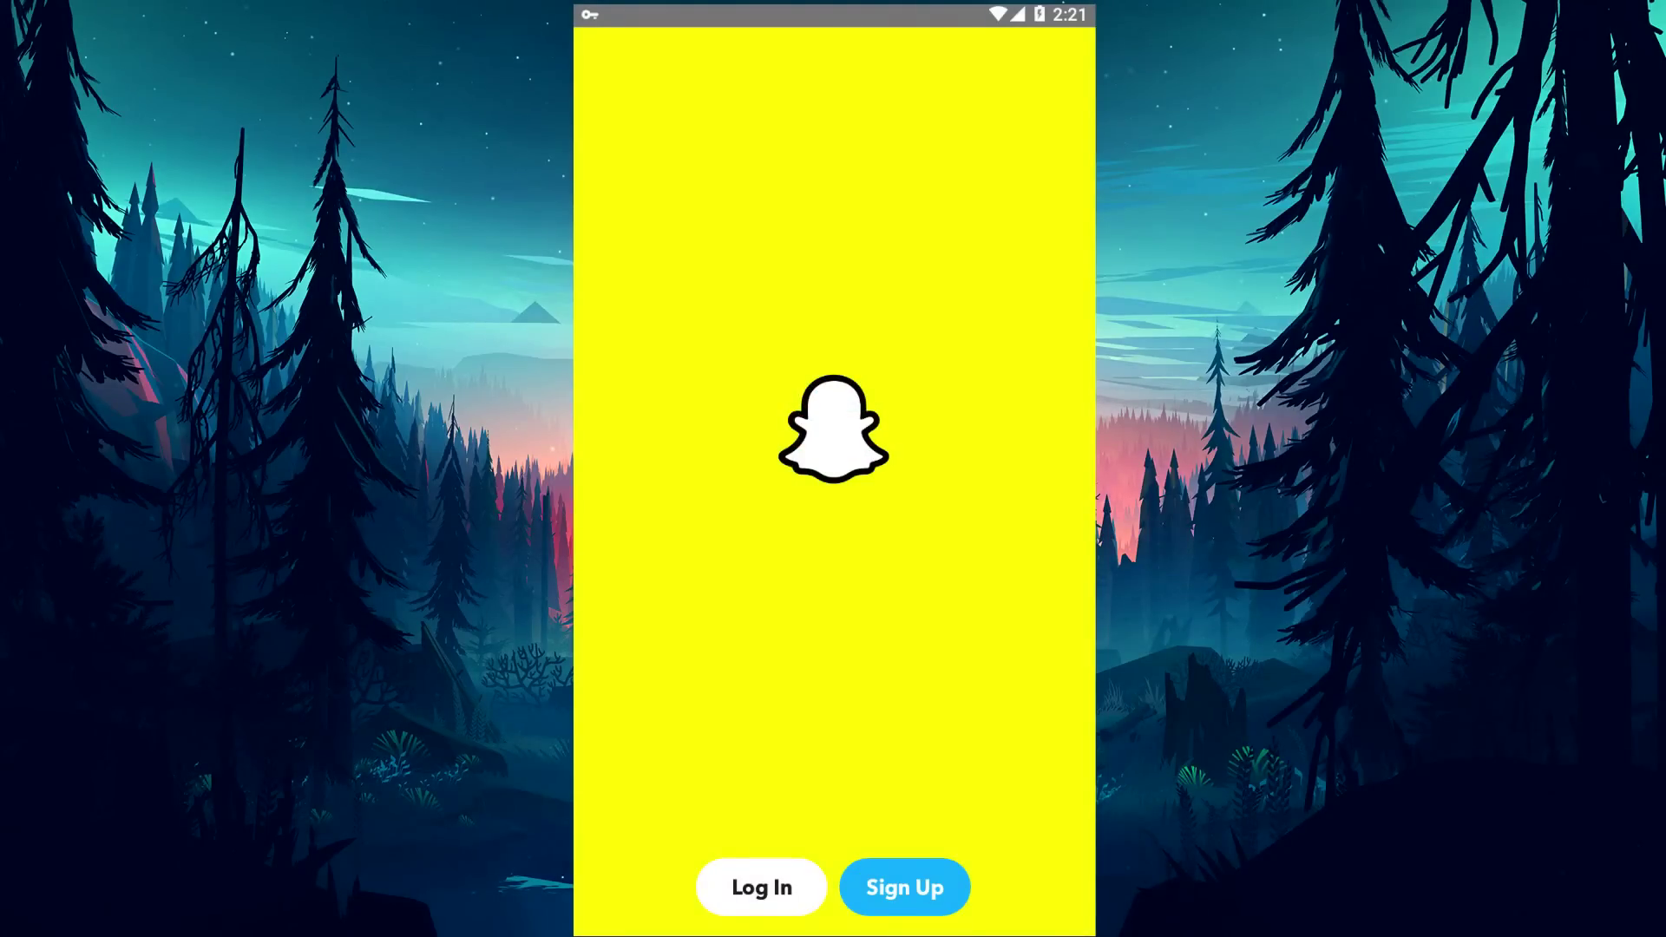
# Exit Snapchat's welcome screen back to the phone's home screen app grid.
pyautogui.press('Escape')
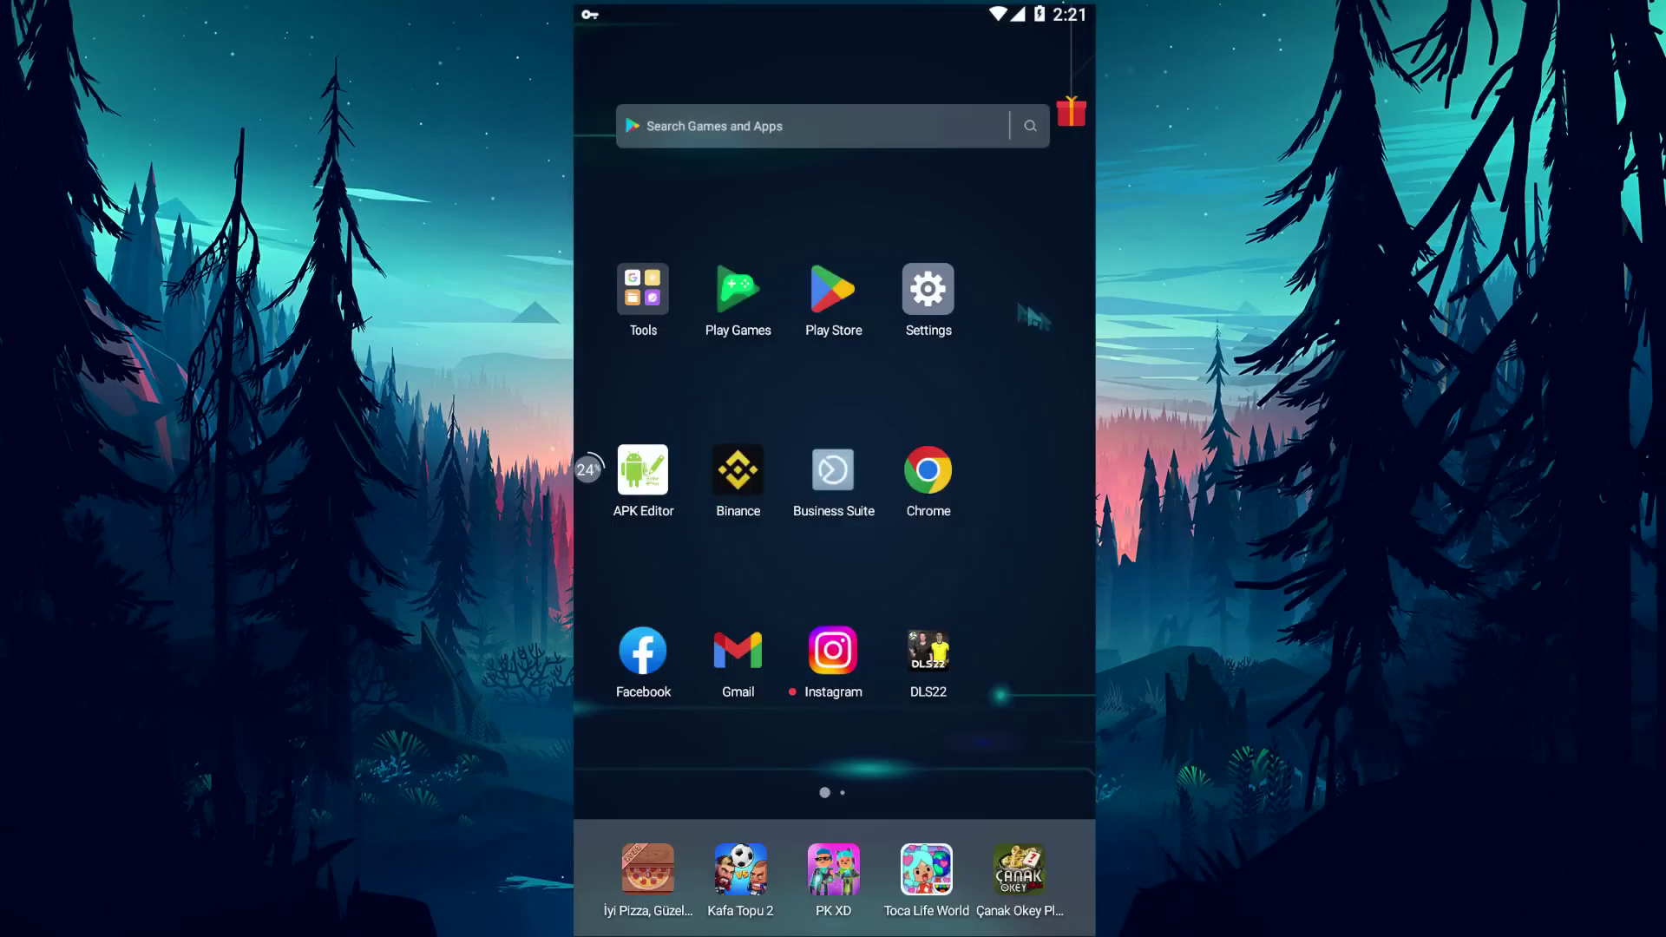
# Open Snapchat's app info from the Apps list in Android Settings.
pyautogui.click(927, 289)
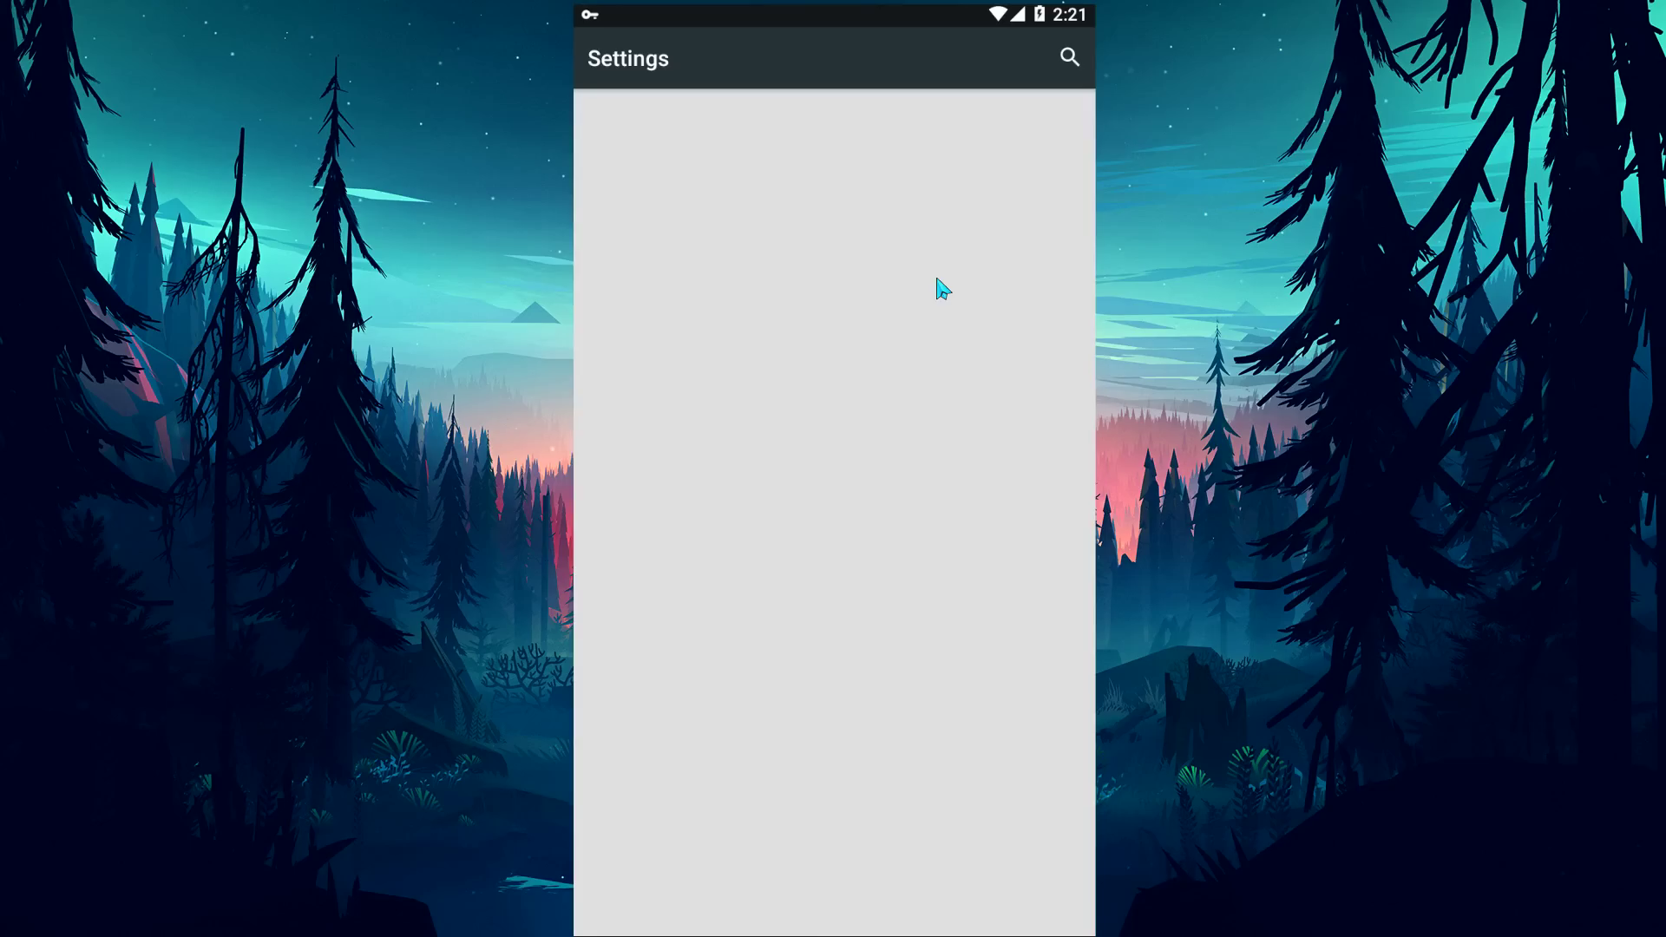
pyautogui.scroll(-5, 871, 338)
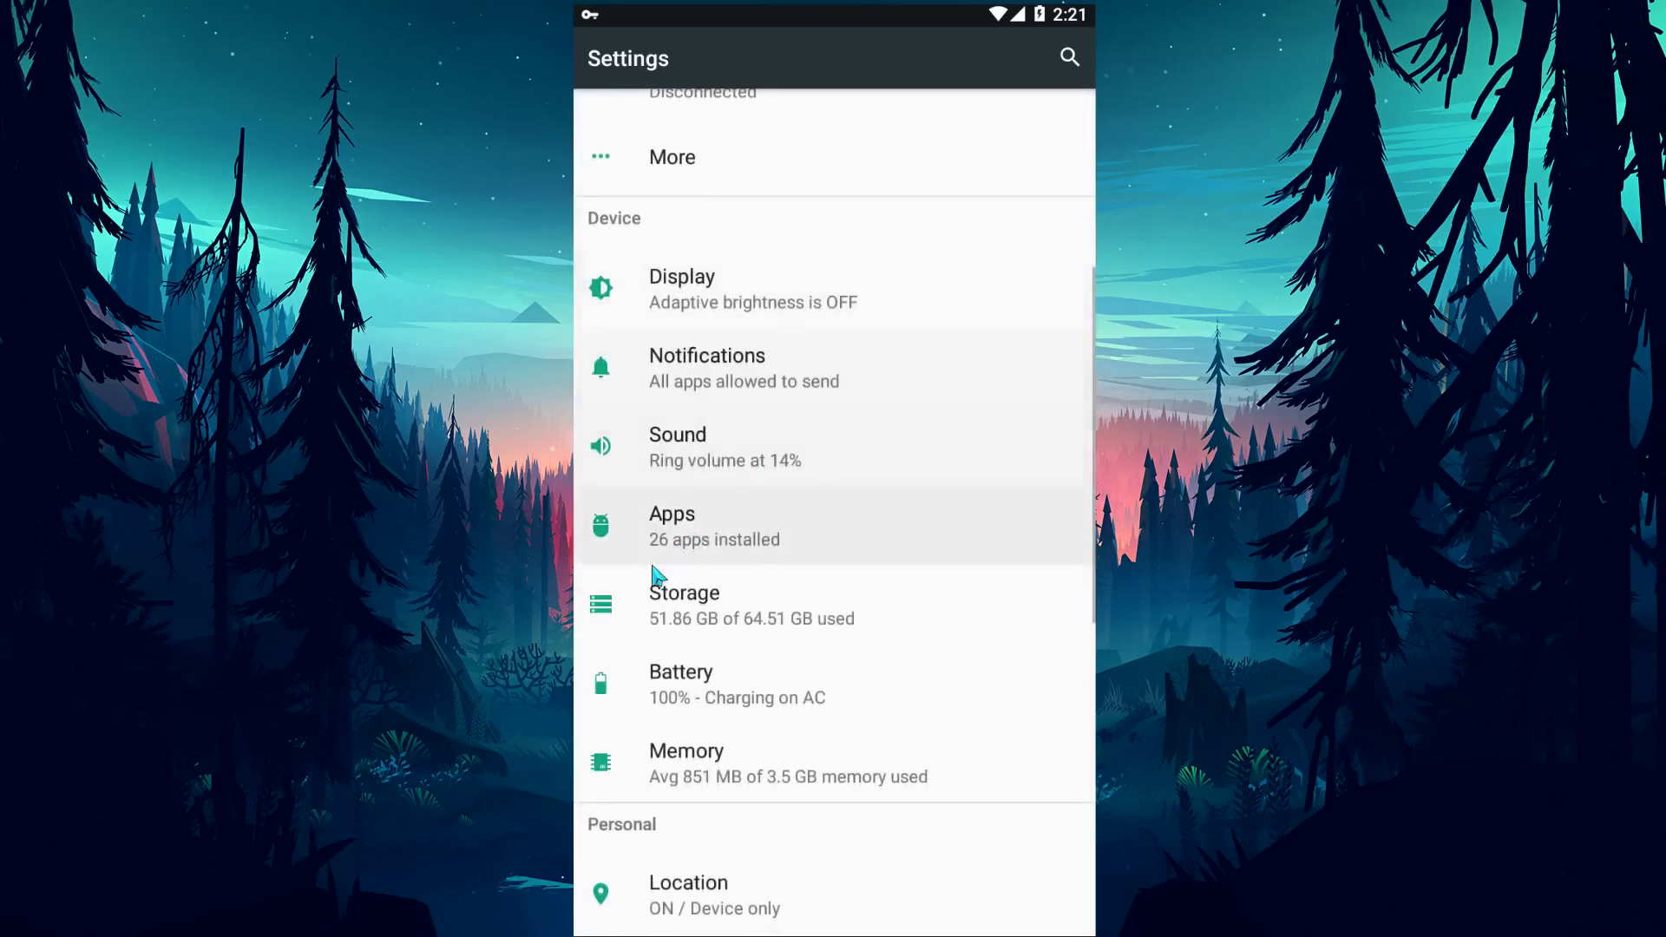
pyautogui.click(707, 530)
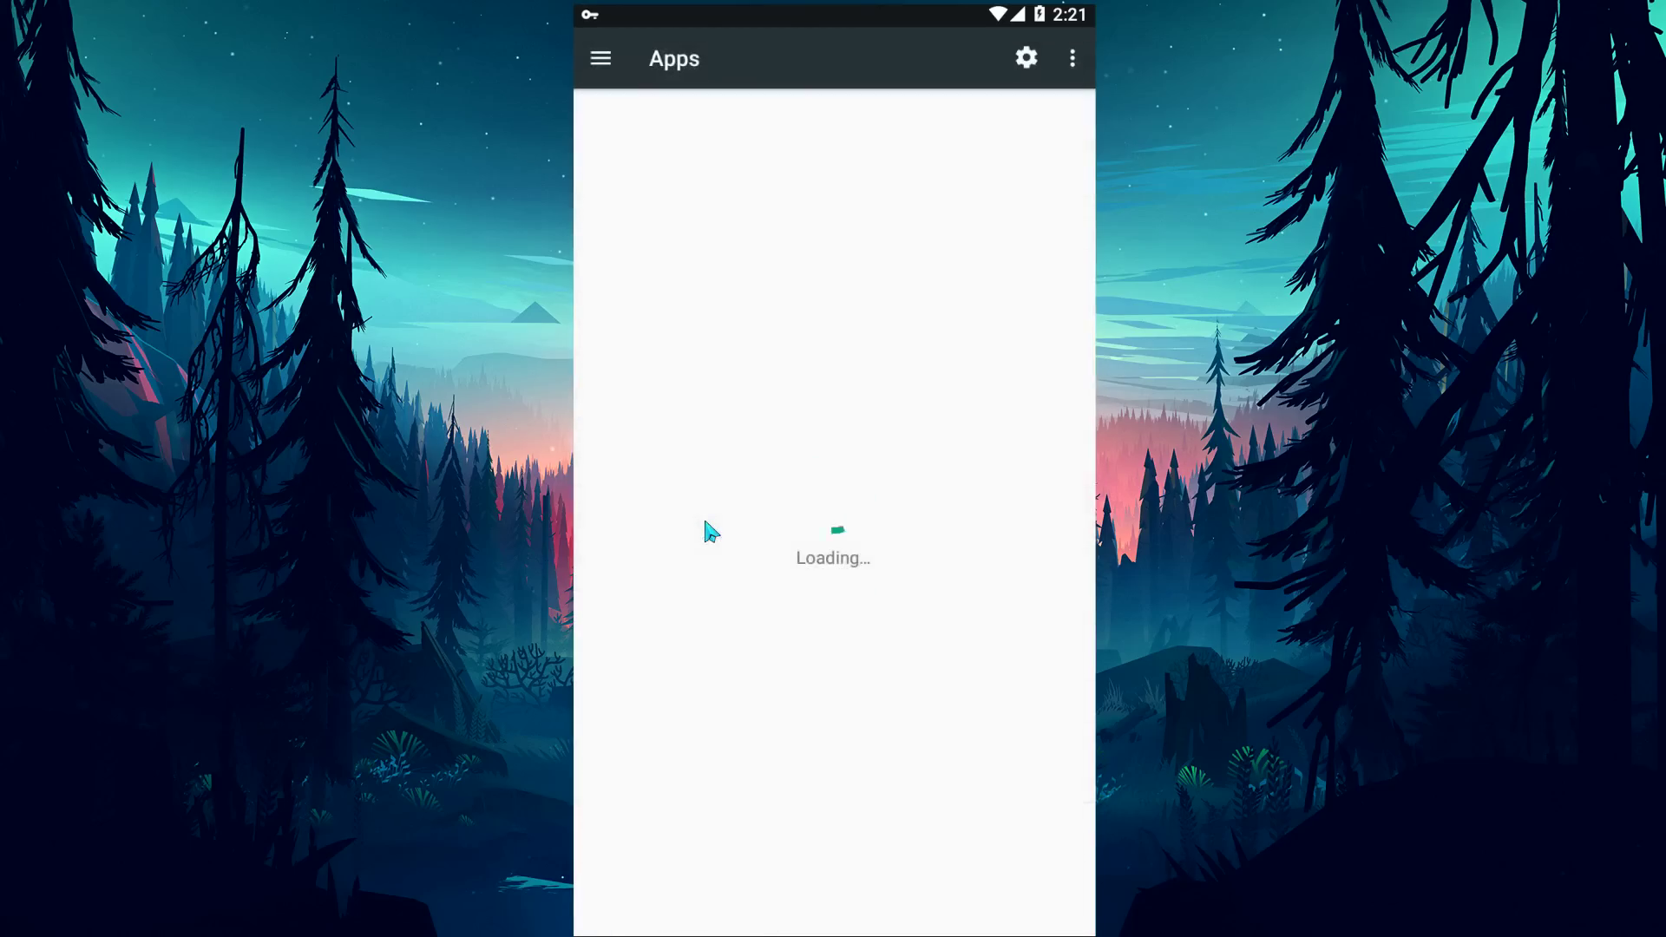
pyautogui.moveTo(772, 855); pyautogui.dragTo(821, 418)
pyautogui.moveTo(792, 855); pyautogui.dragTo(811, 476)
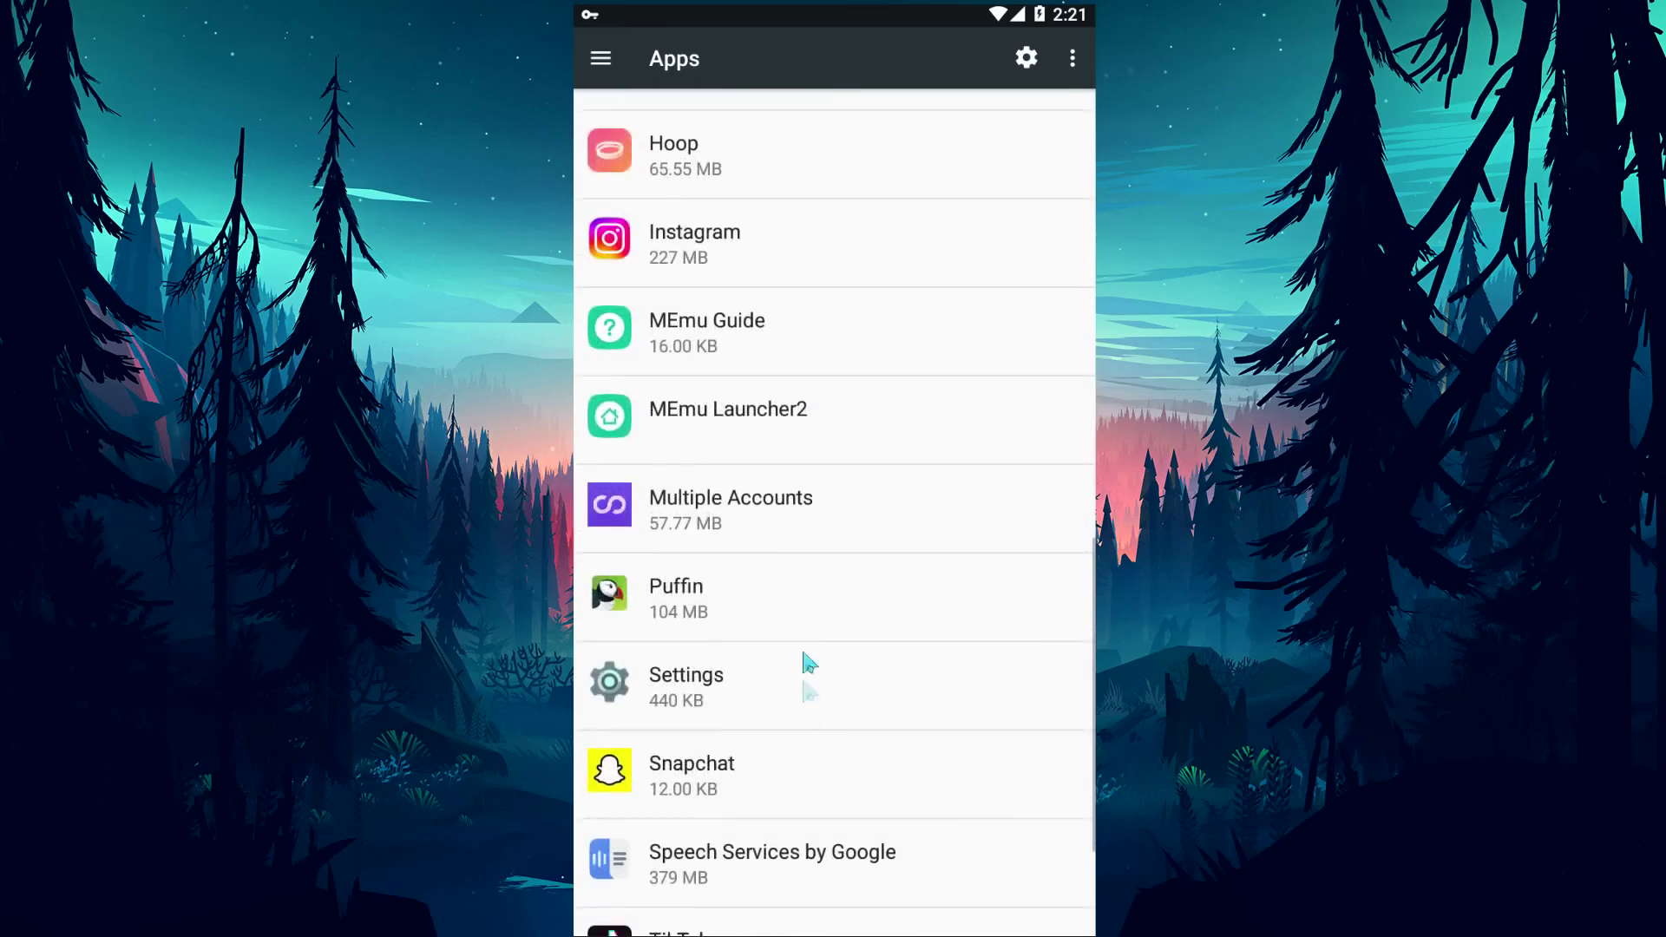
pyautogui.moveTo(807, 669); pyautogui.dragTo(800, 513)
pyautogui.click(701, 564)
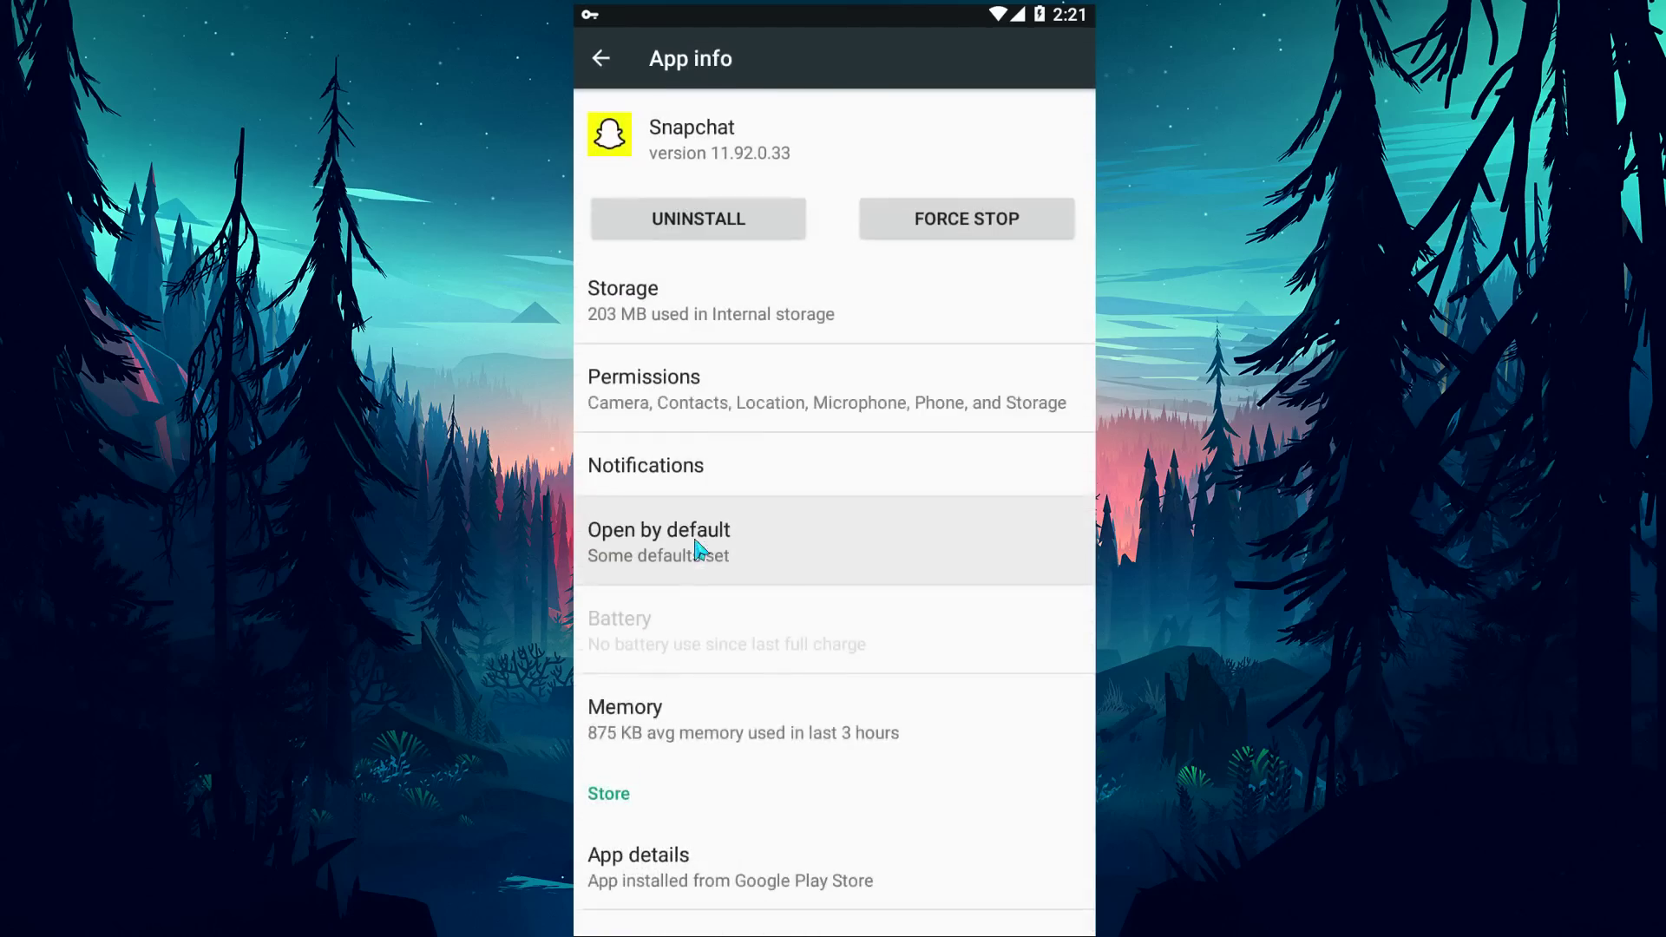
# Clear Snapchat's storage data to 0 B, review its permissions, and return home.
pyautogui.click(660, 315)
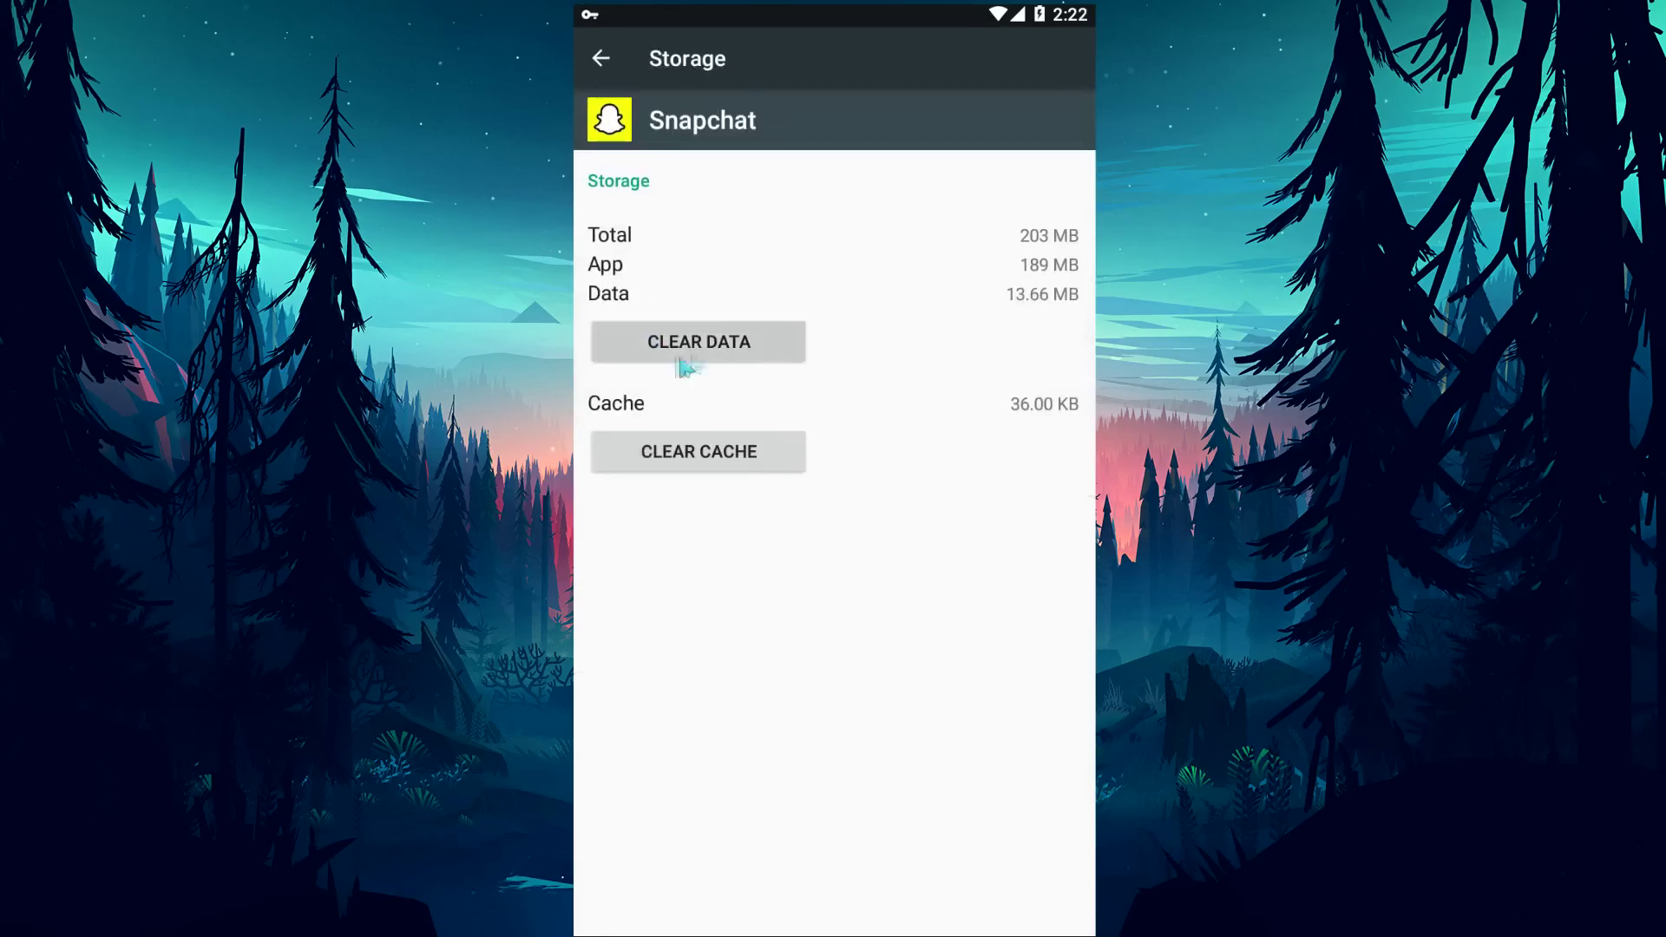
pyautogui.click(687, 350)
pyautogui.click(1022, 553)
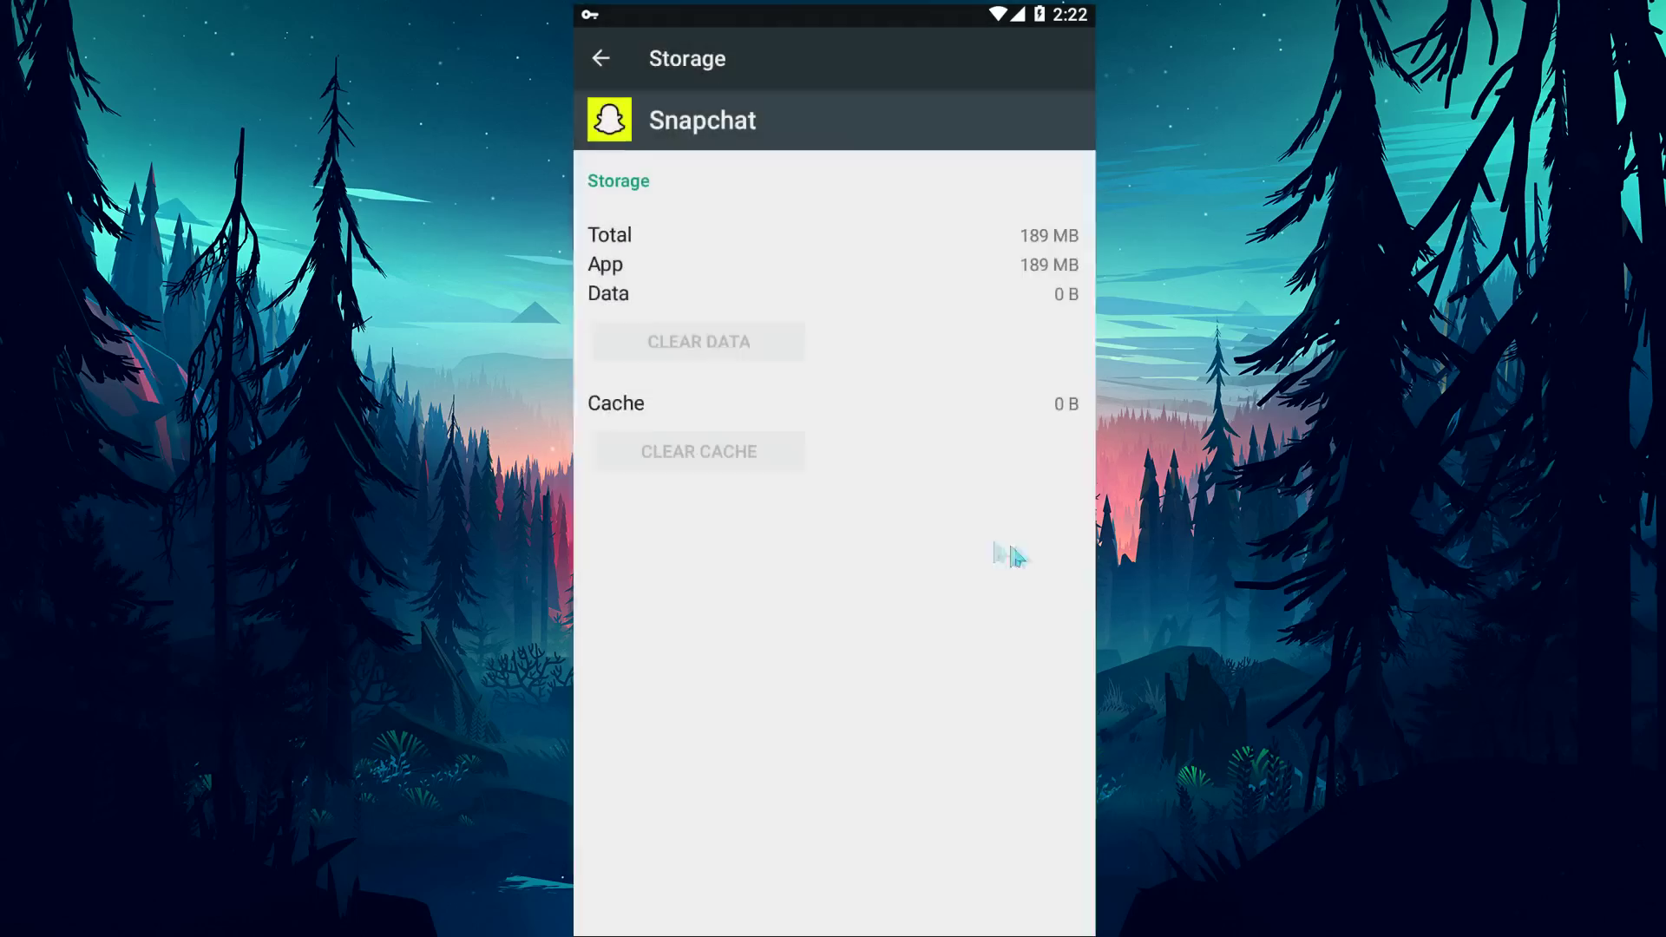
pyautogui.click(600, 59)
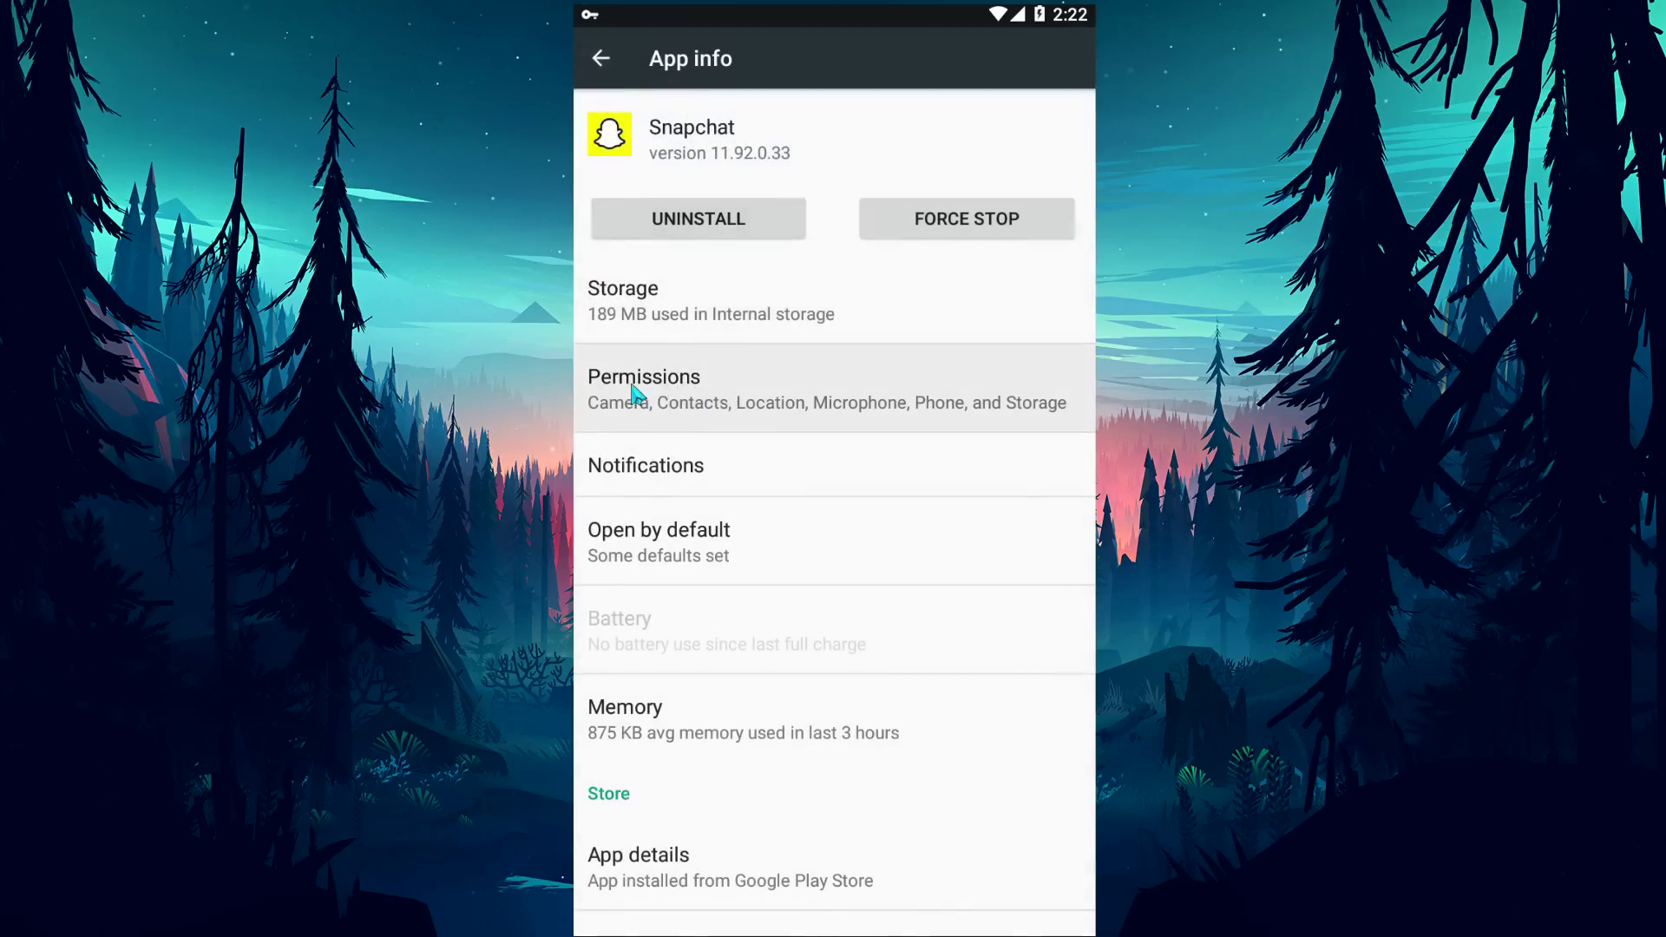
pyautogui.click(661, 398)
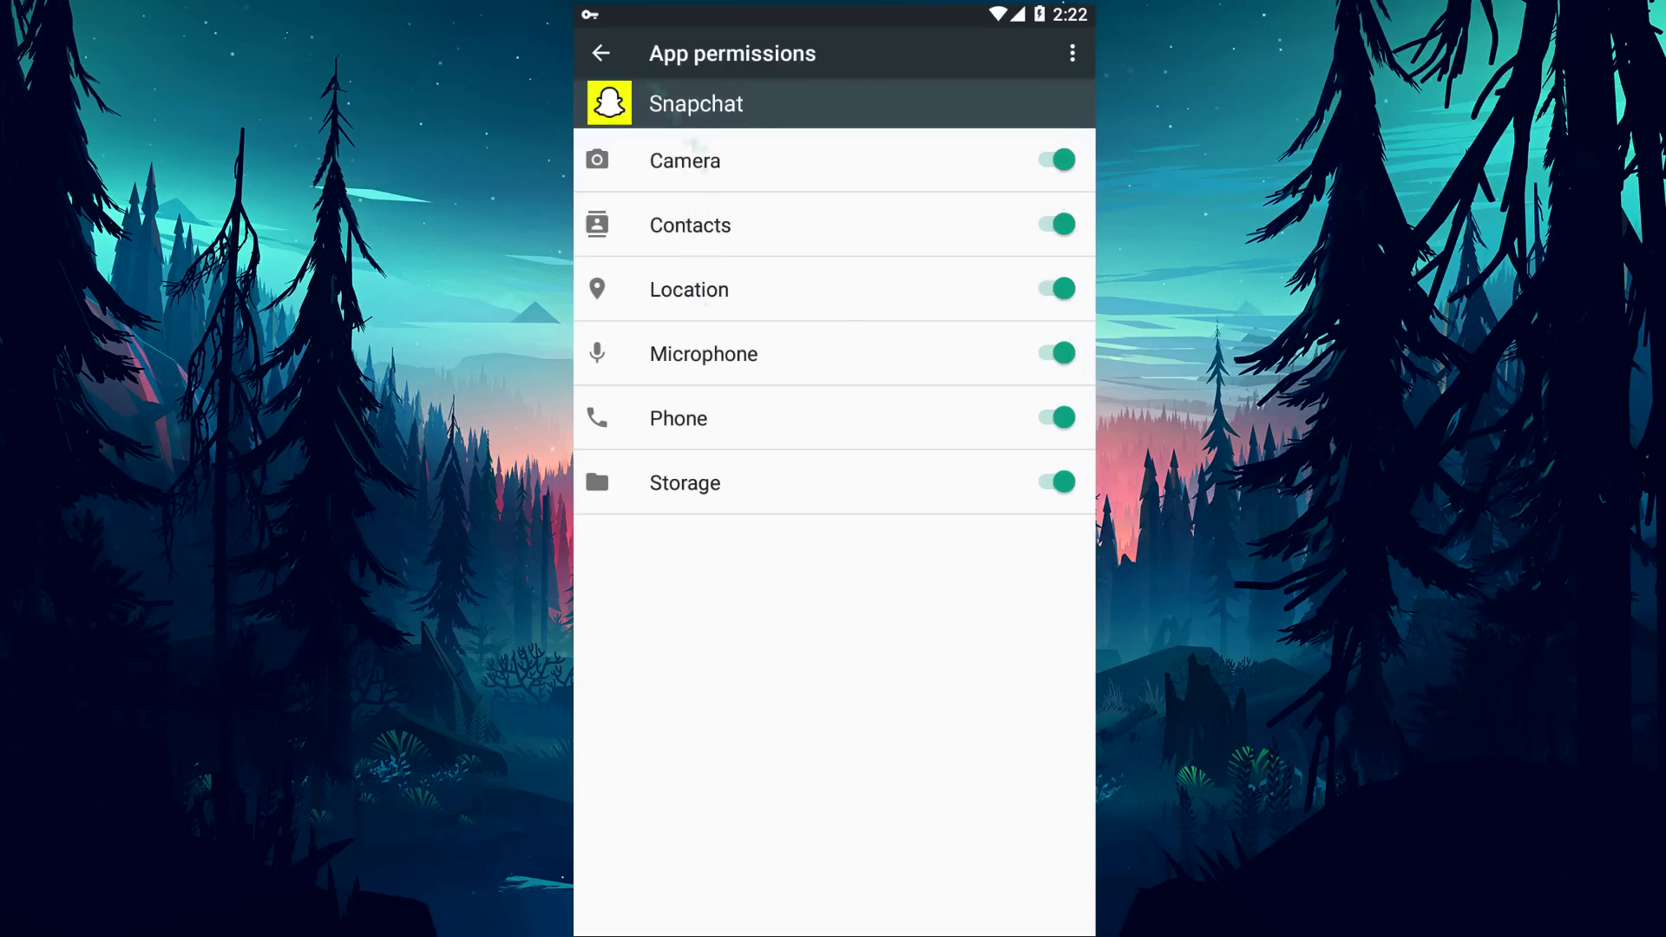
pyautogui.rightClick(699, 146)
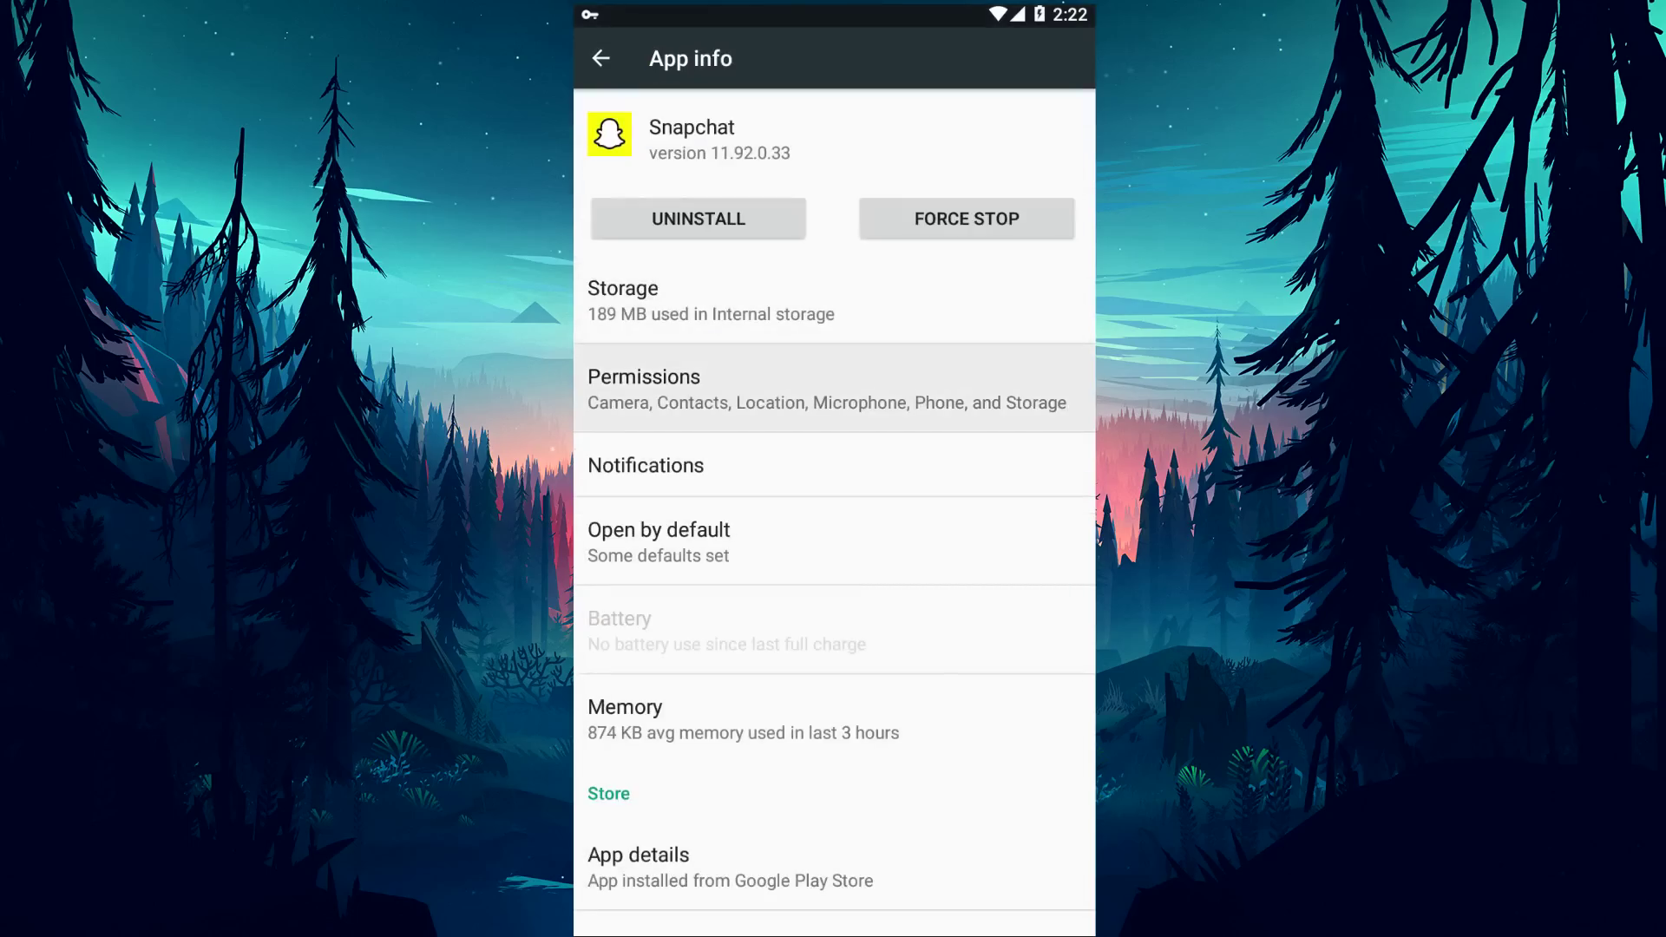
pyautogui.rightClick(917, 502)
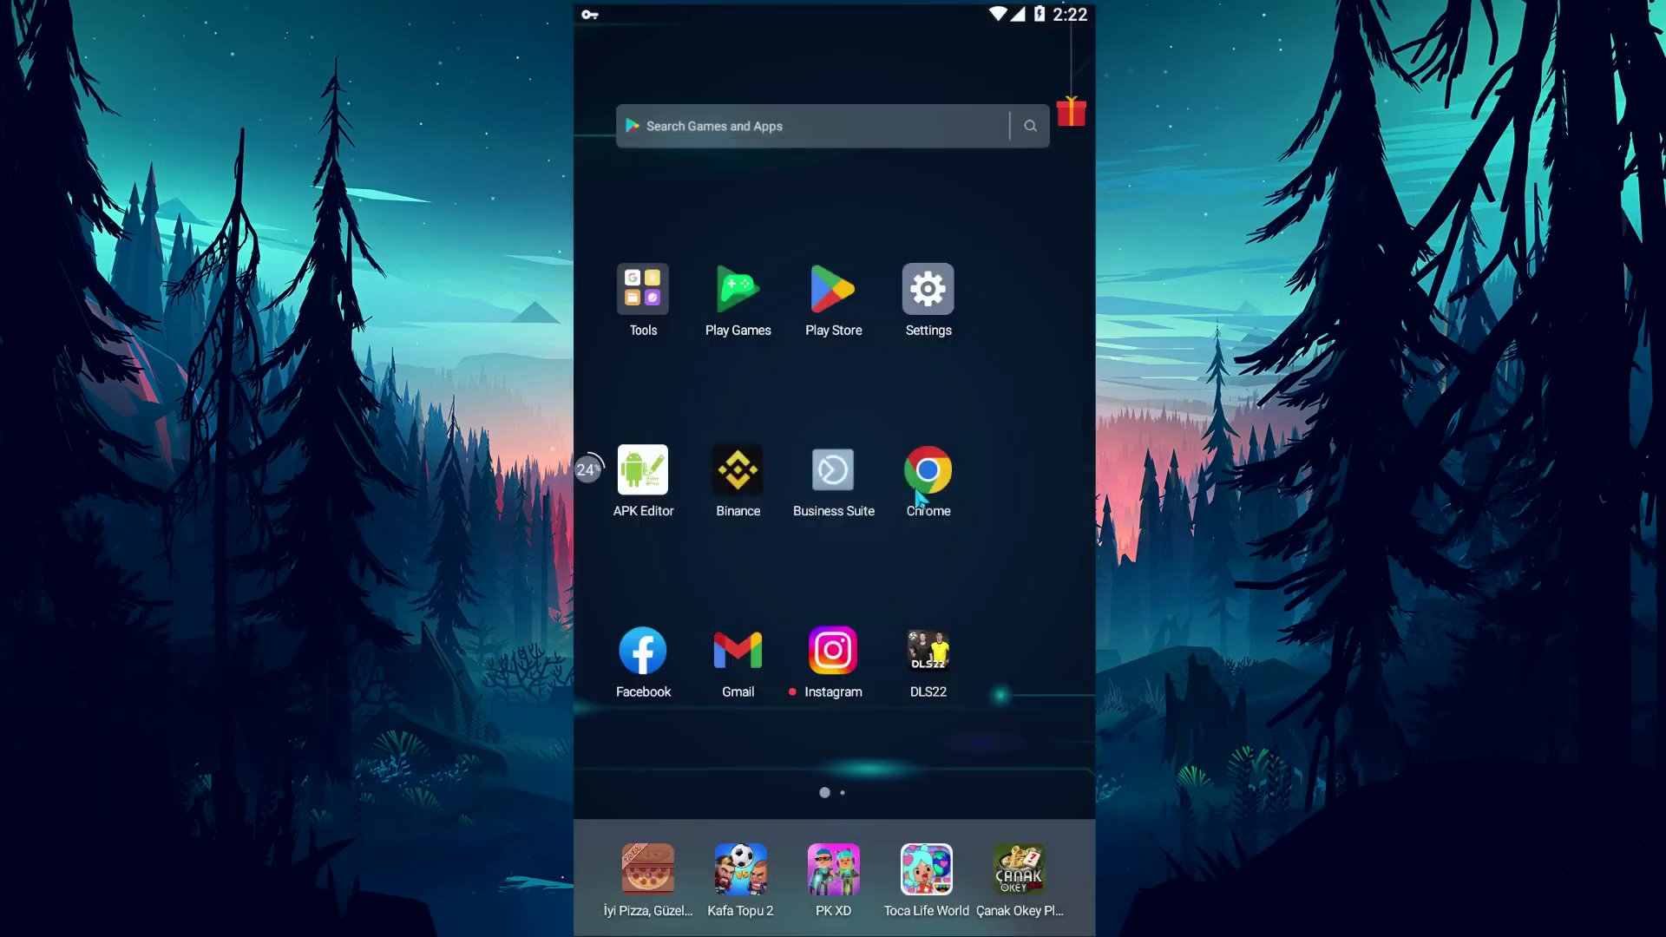
# Launch Snapchat from the second home page, then close it again.
pyautogui.moveTo(792, 538); pyautogui.dragTo(633, 532)
pyautogui.click(659, 306)
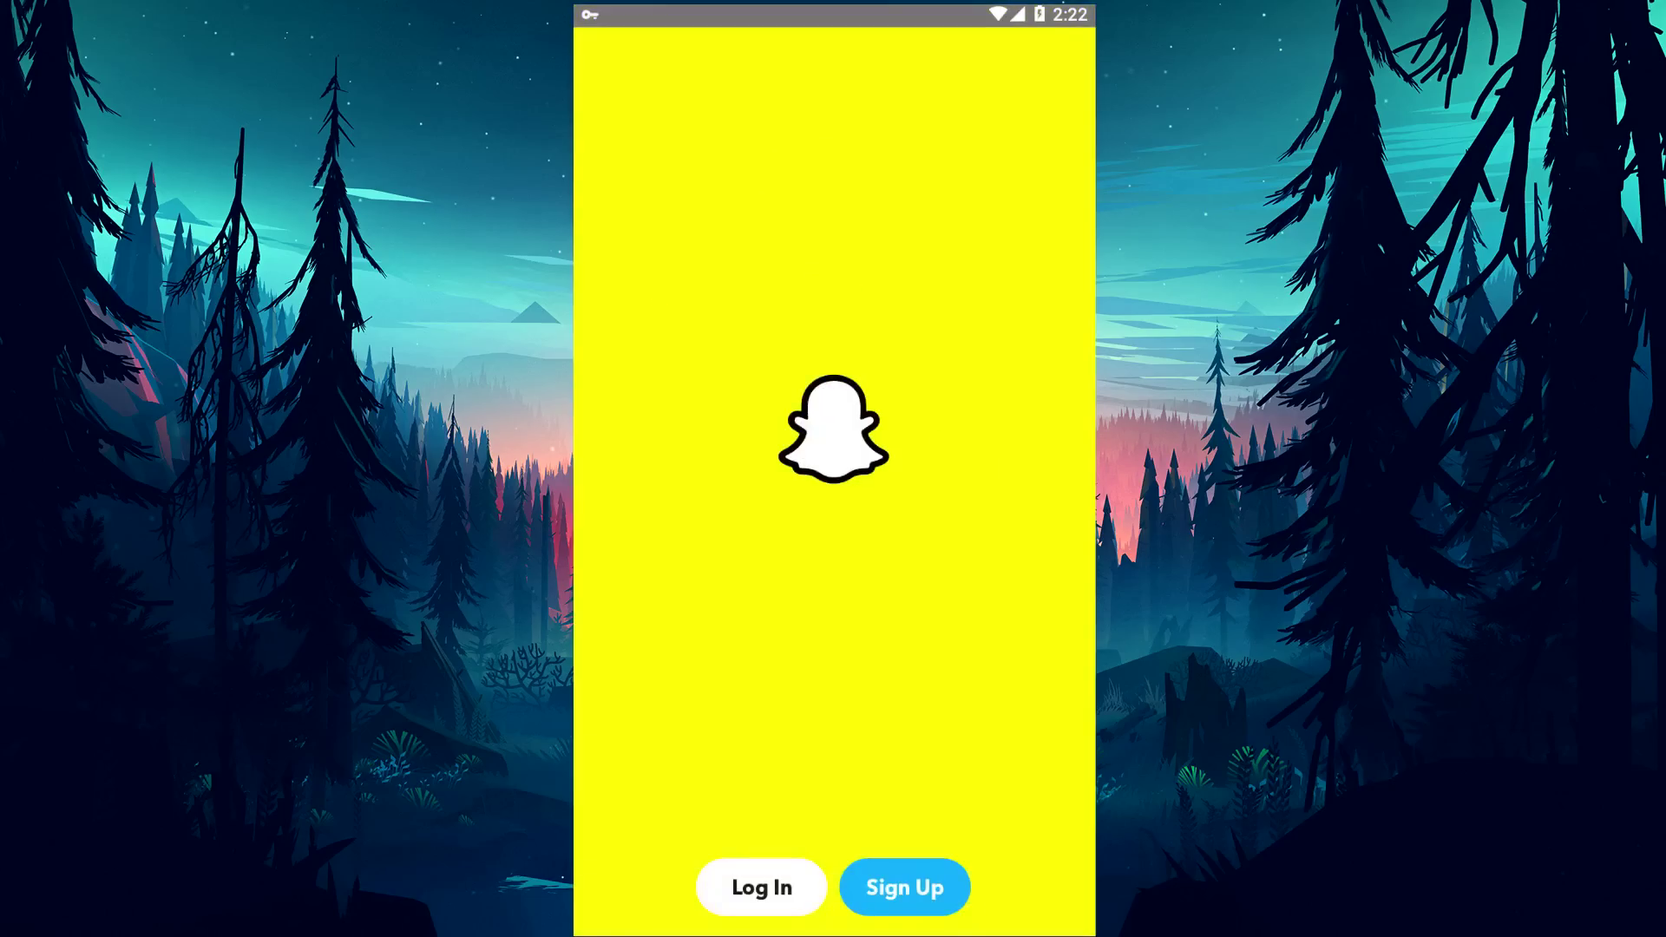
pyautogui.press('Escape')
pyautogui.moveTo(659, 521); pyautogui.dragTo(955, 521)
# Search the Google Play Store for Snapchat.
pyautogui.click(833, 286)
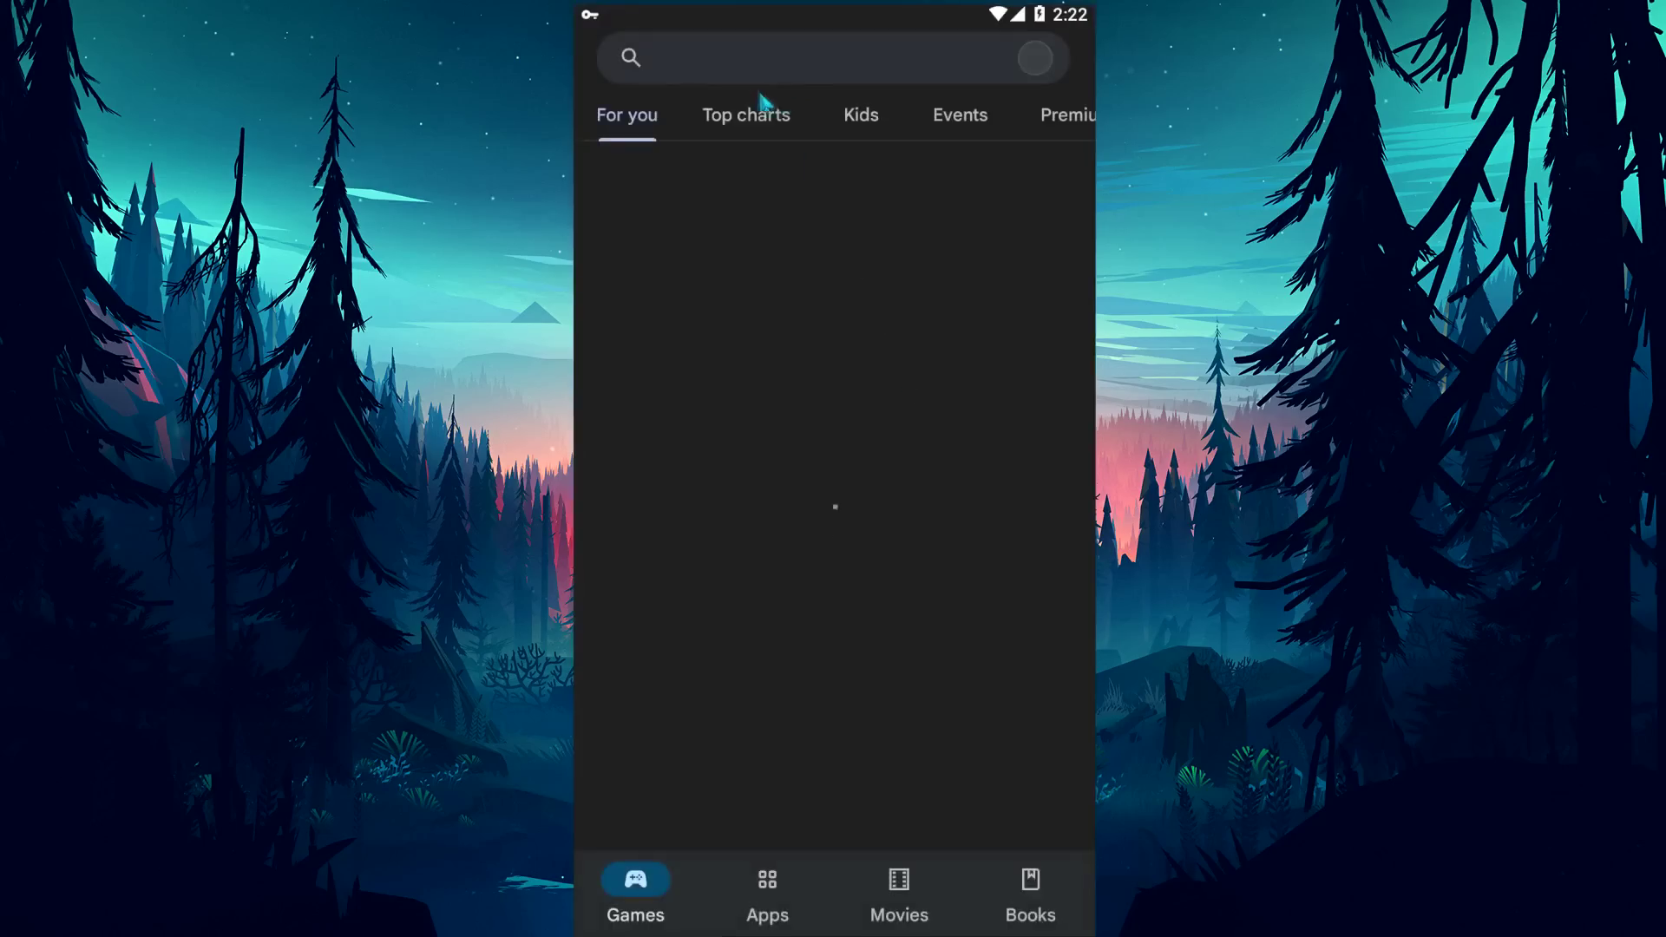
pyautogui.click(754, 76)
pyautogui.write('S')
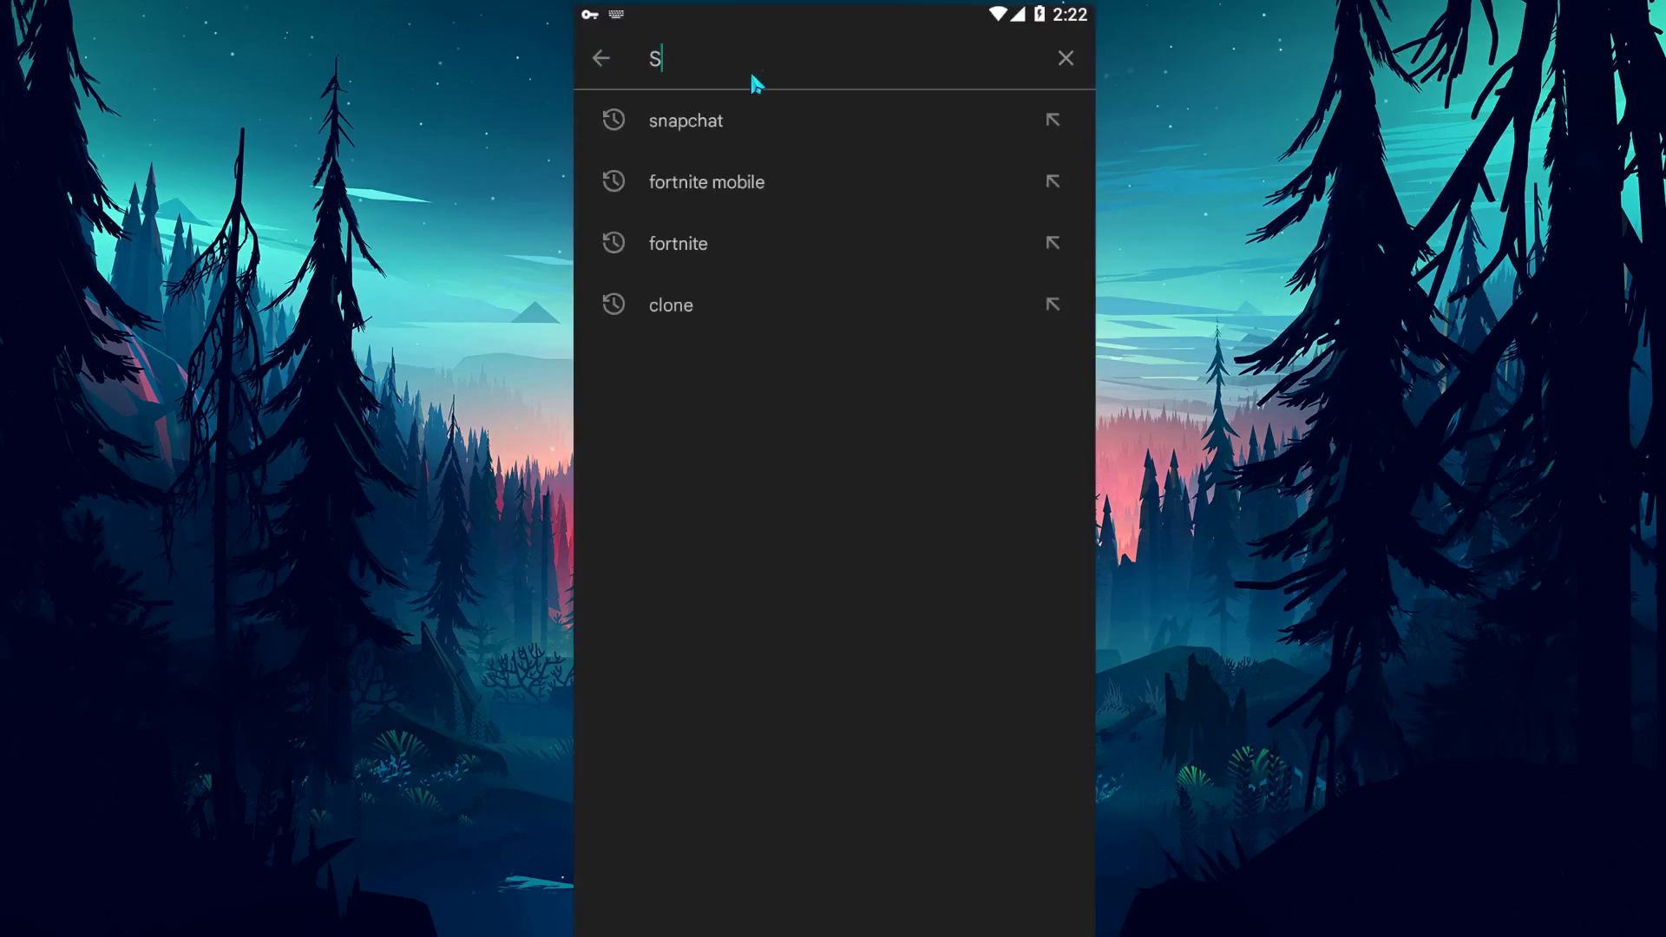
pyautogui.write('napchat')
pyautogui.press('Return')
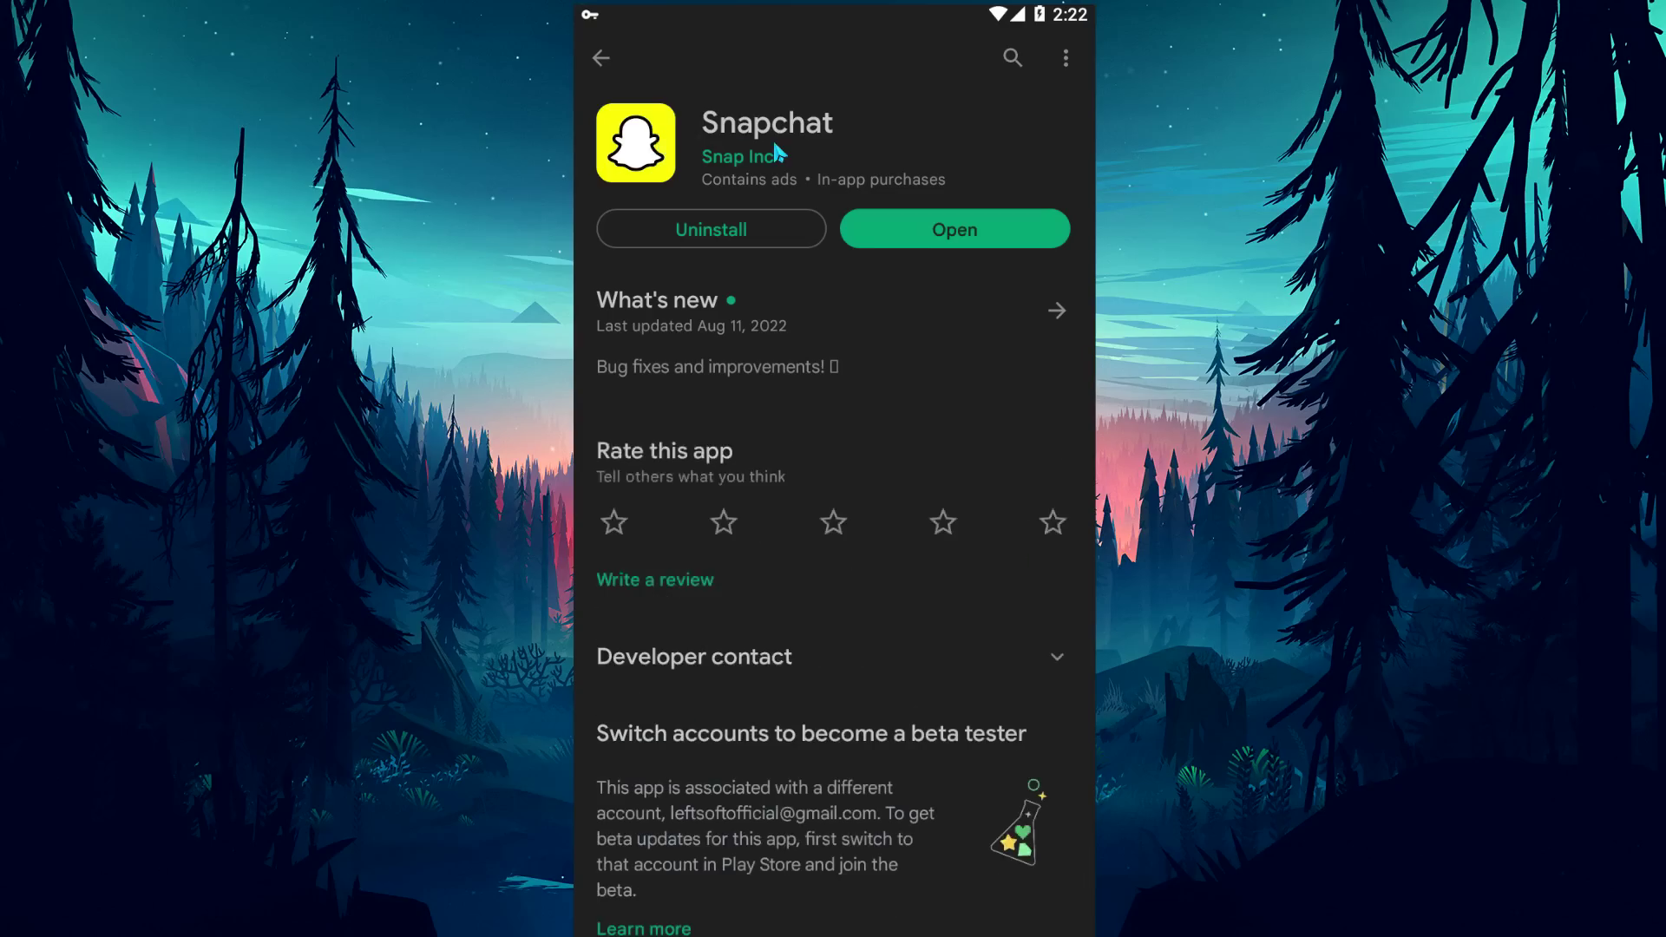
# Uninstall Snapchat, reinstall it, and launch the fresh install.
pyautogui.click(768, 240)
pyautogui.click(1030, 522)
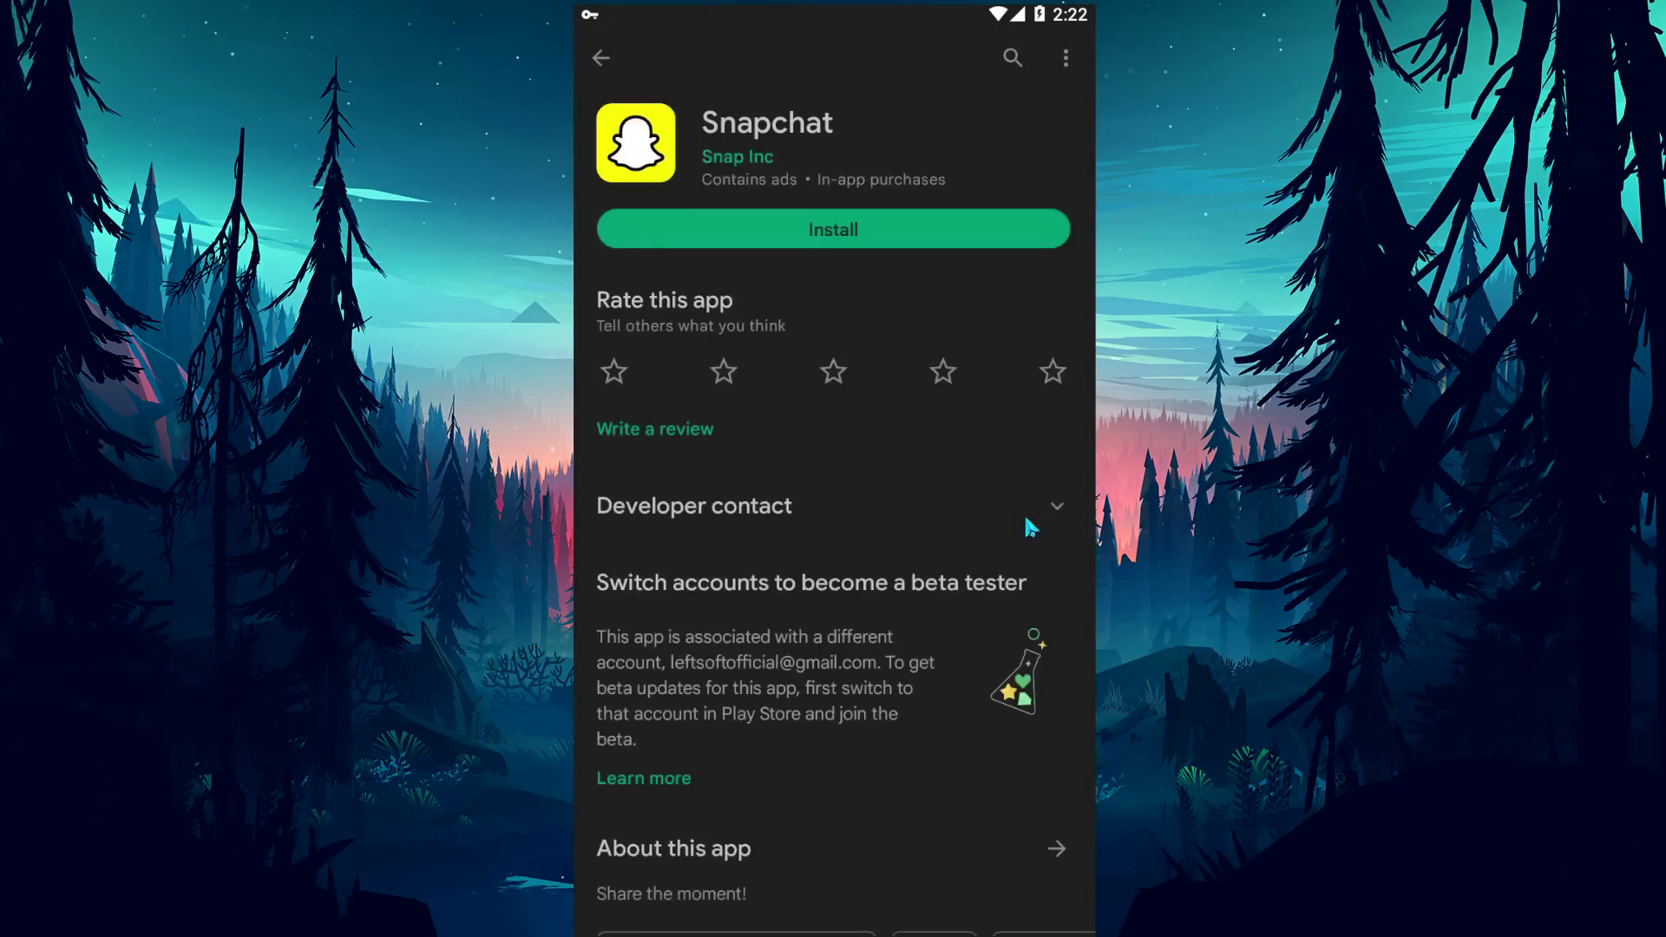
pyautogui.click(838, 239)
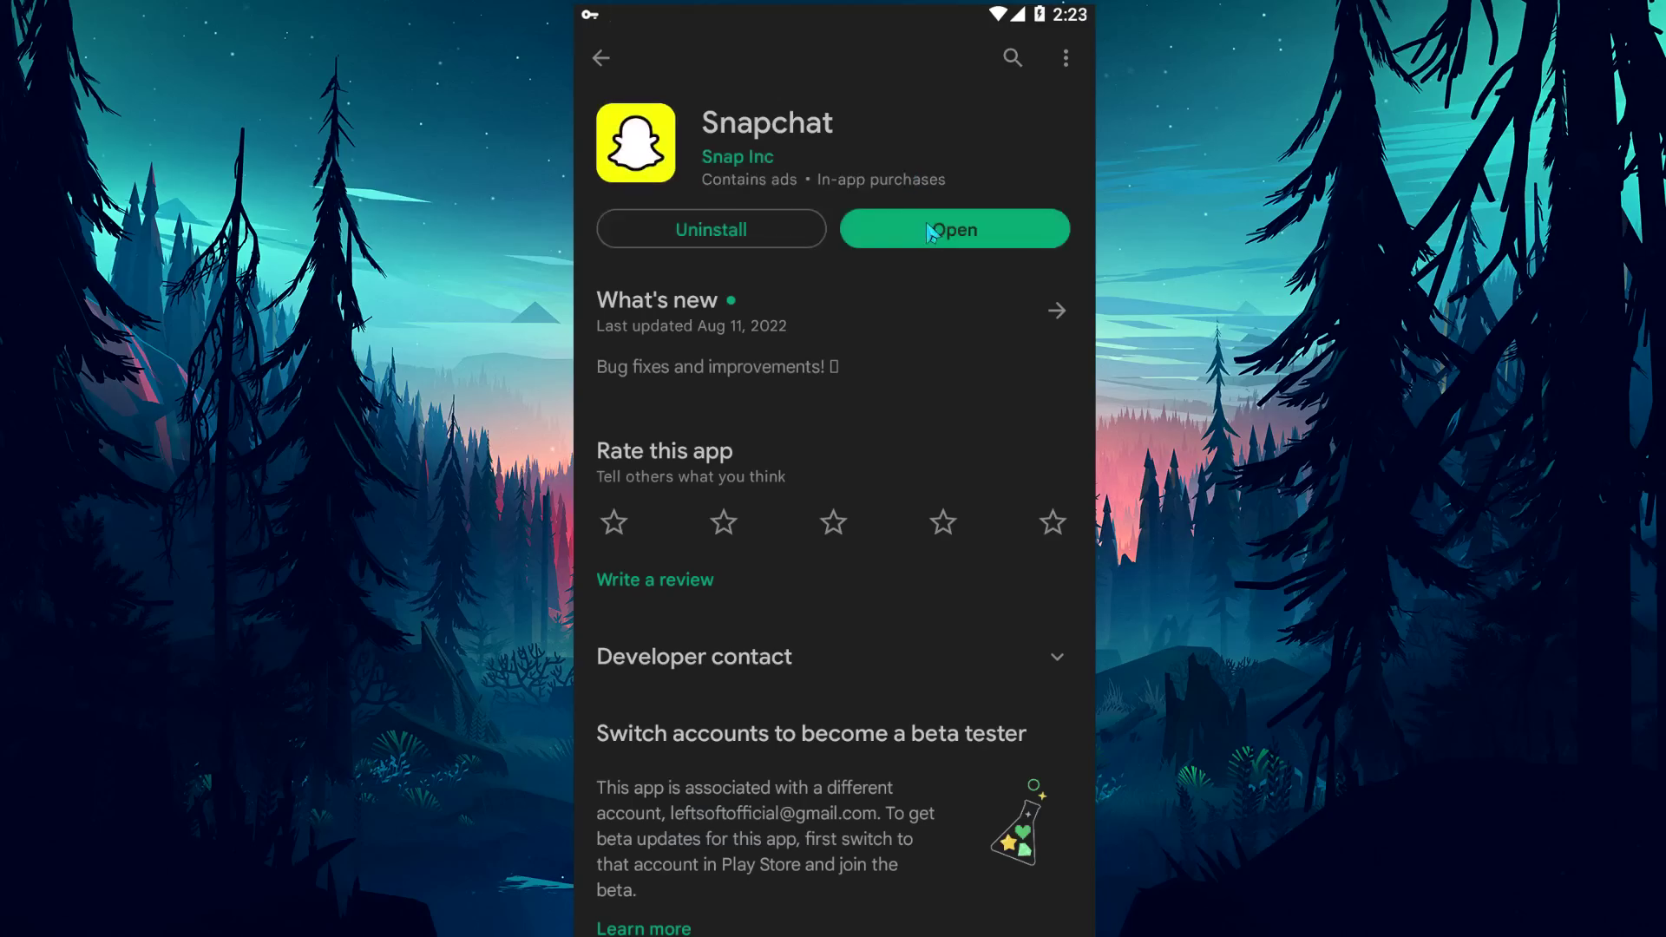
pyautogui.click(931, 233)
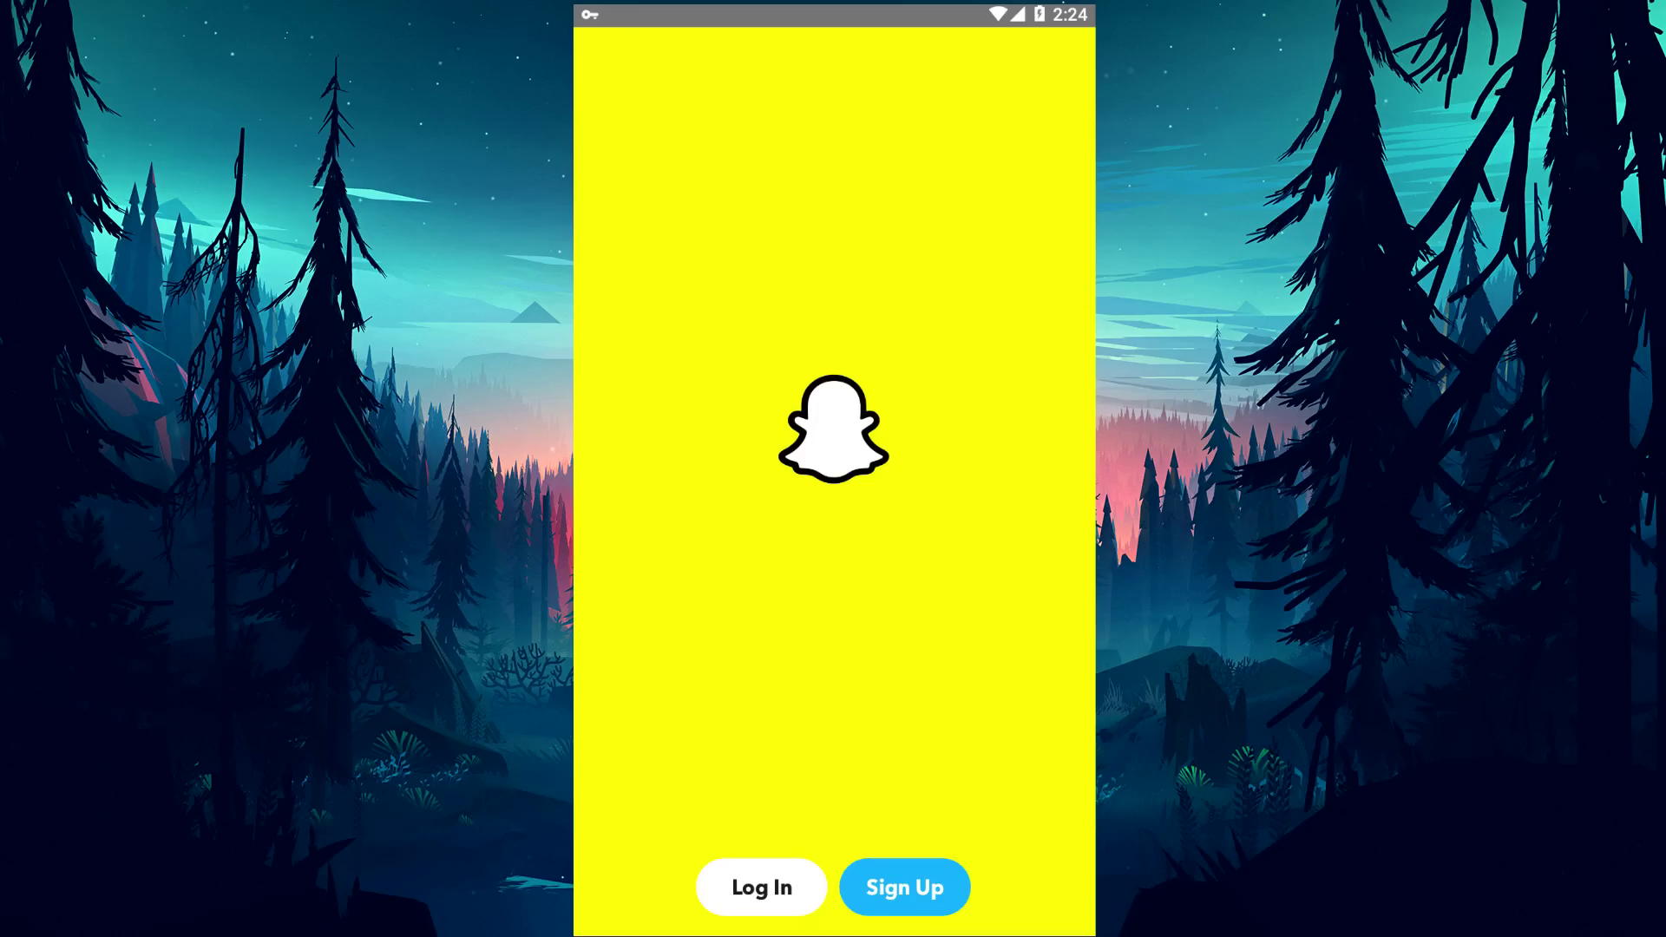
# Load accounts.snapchat.com in the browser.
pyautogui.press('Home')
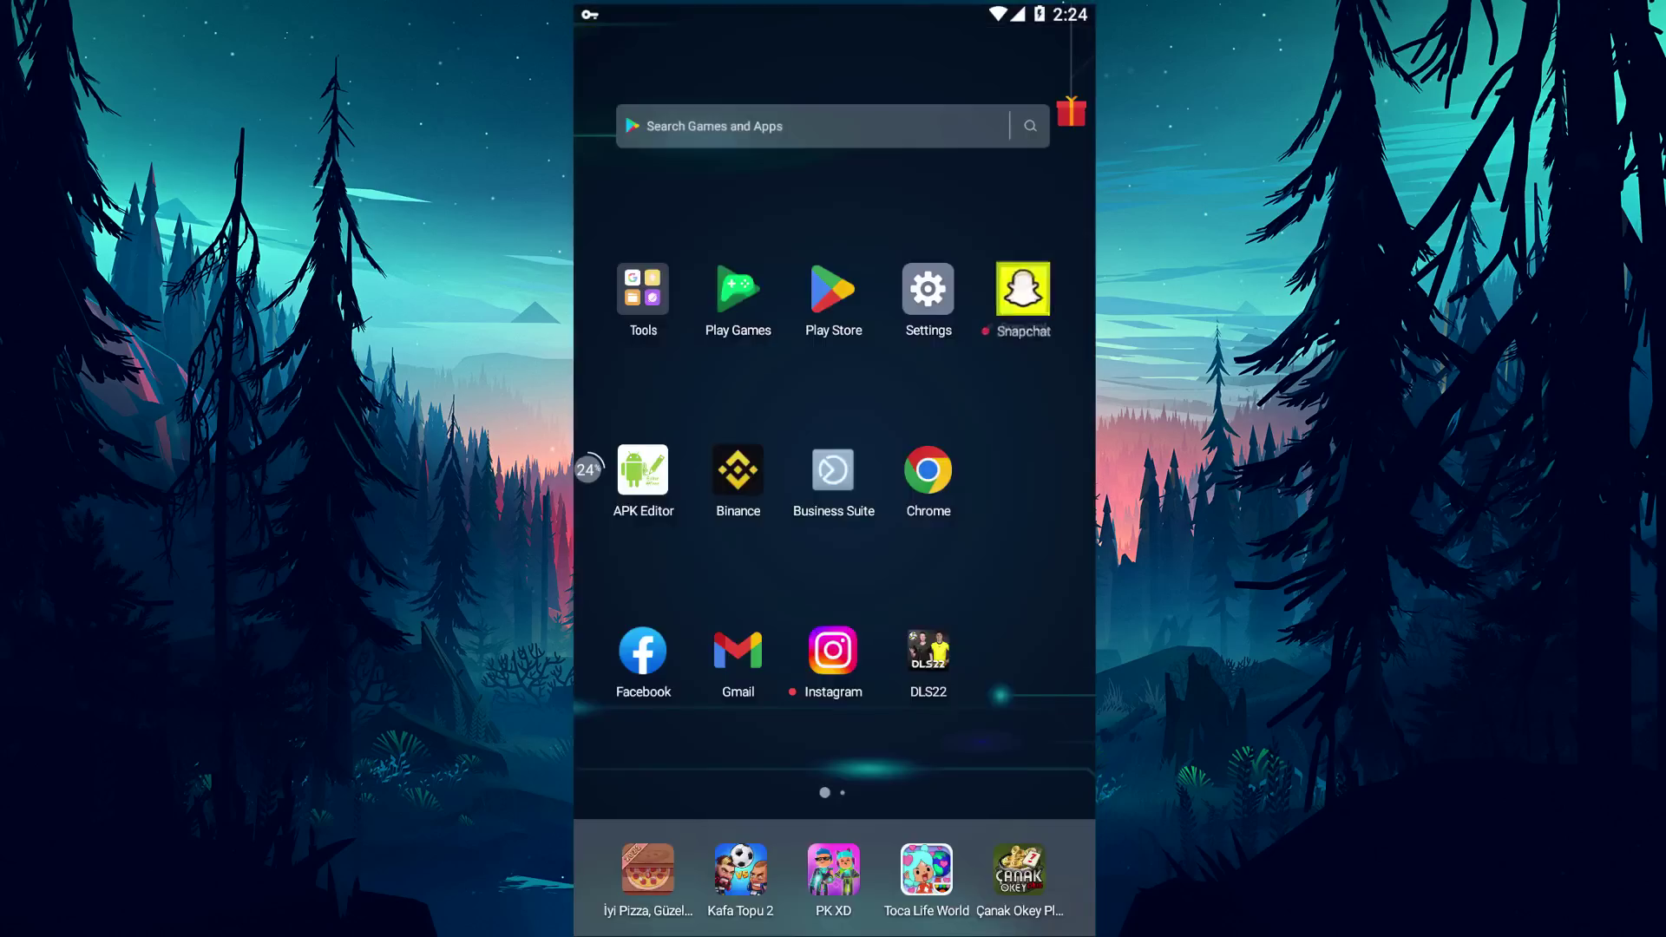
pyautogui.click(942, 476)
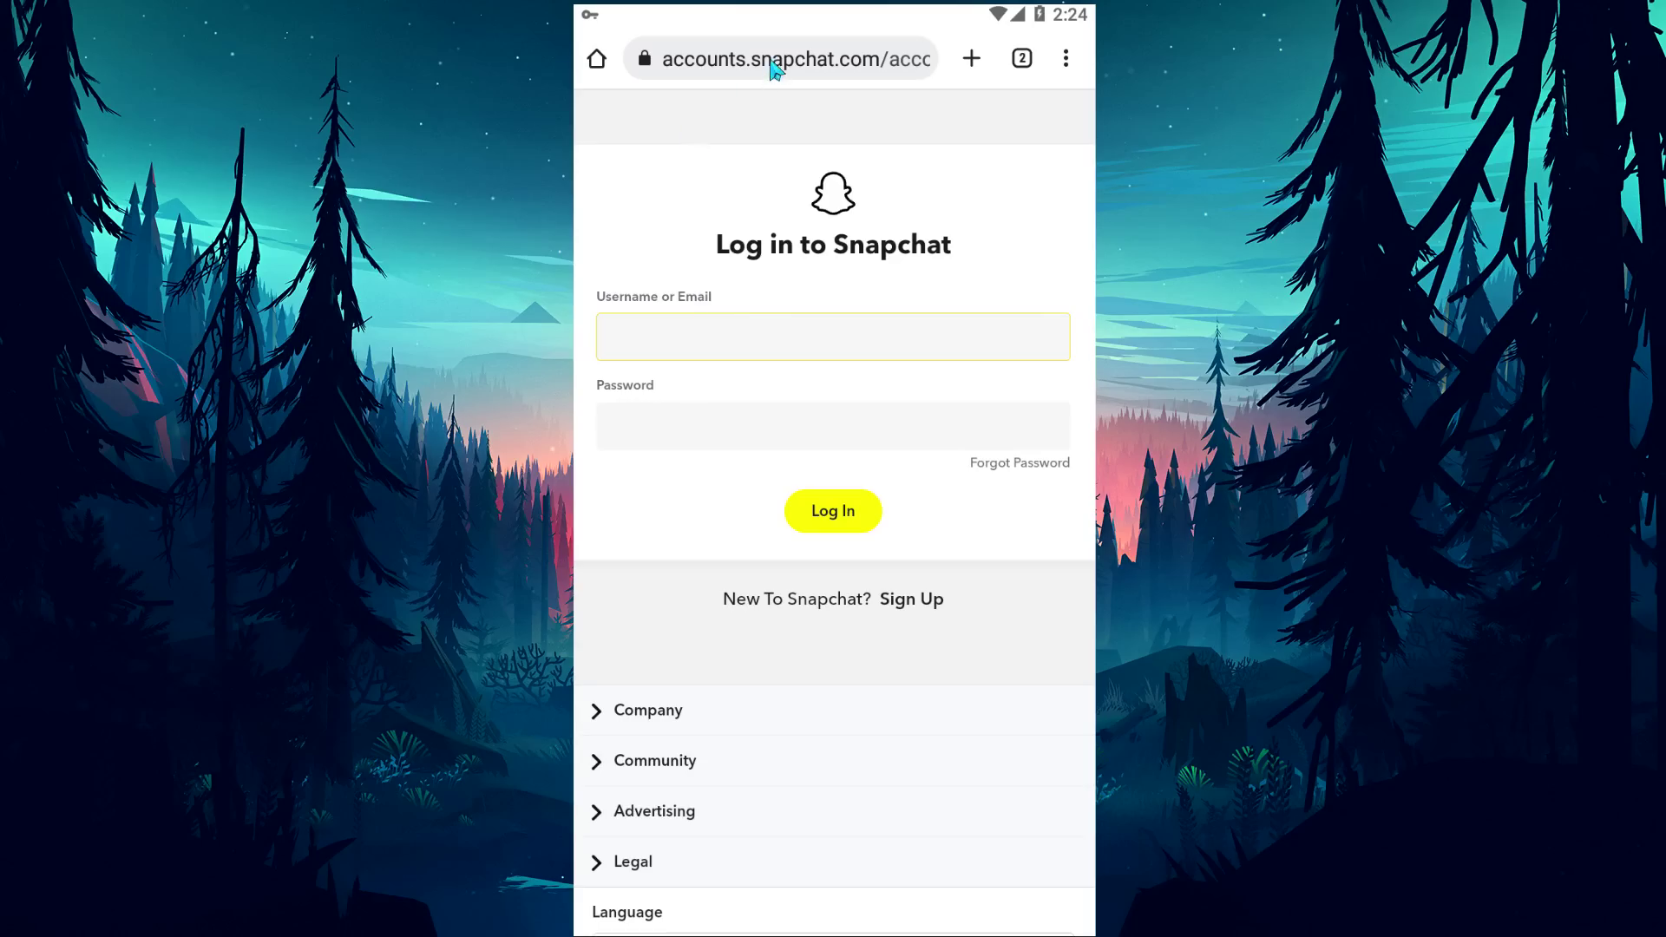
pyautogui.click(775, 70)
pyautogui.write('accou')
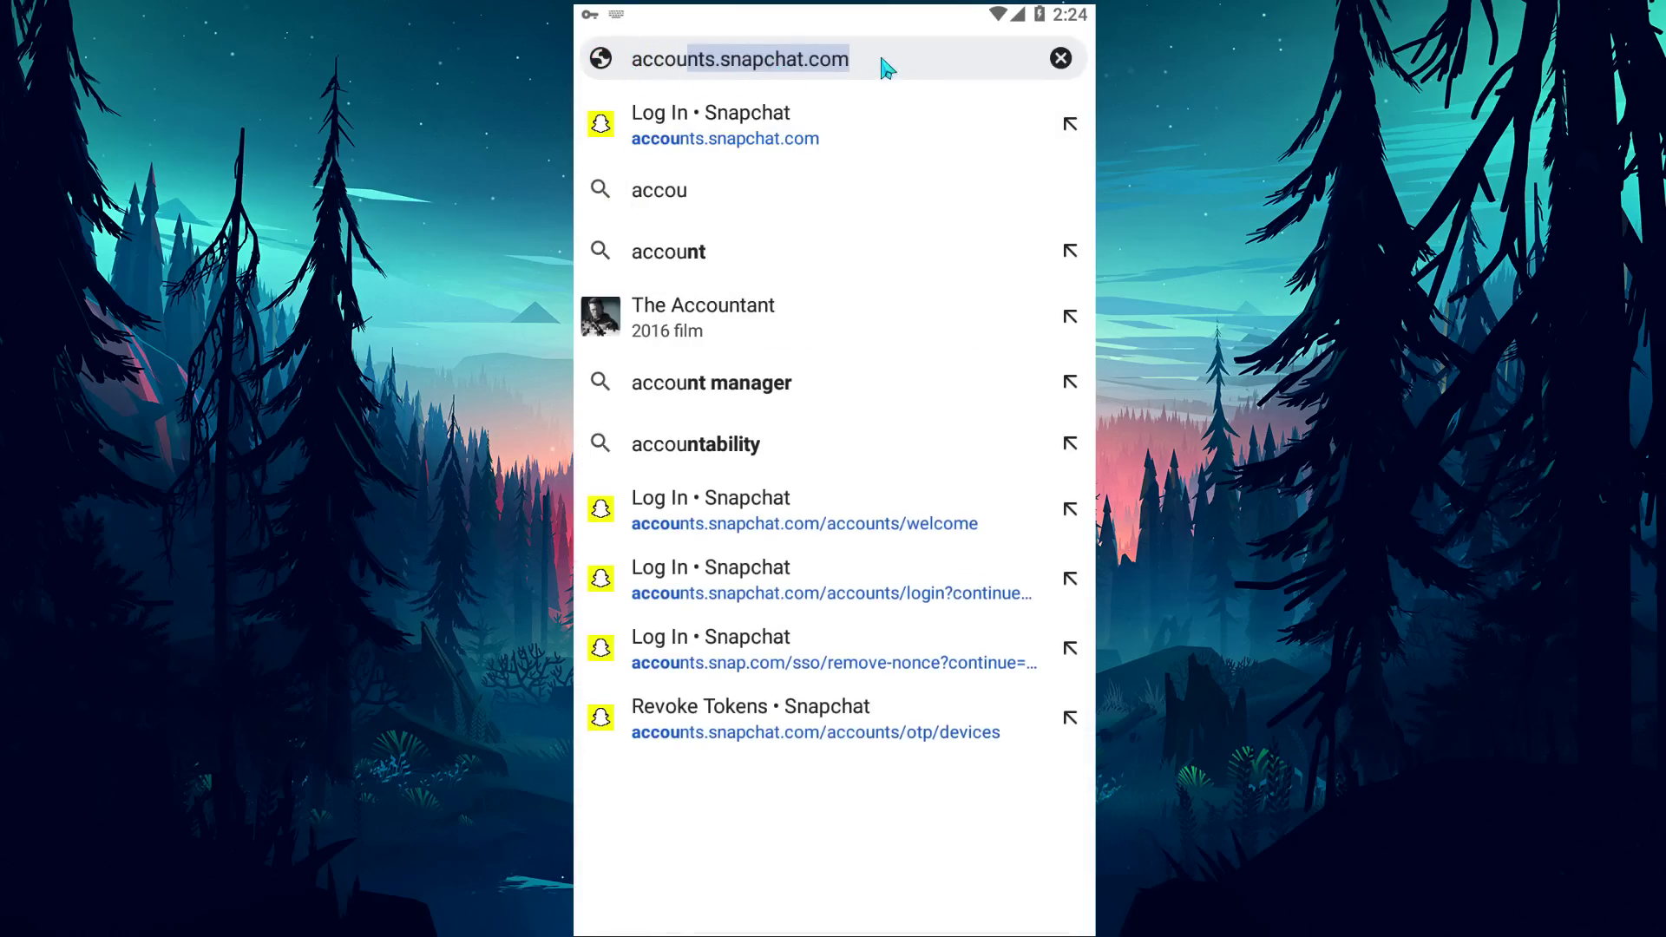
pyautogui.click(848, 61)
pyautogui.press('Return')
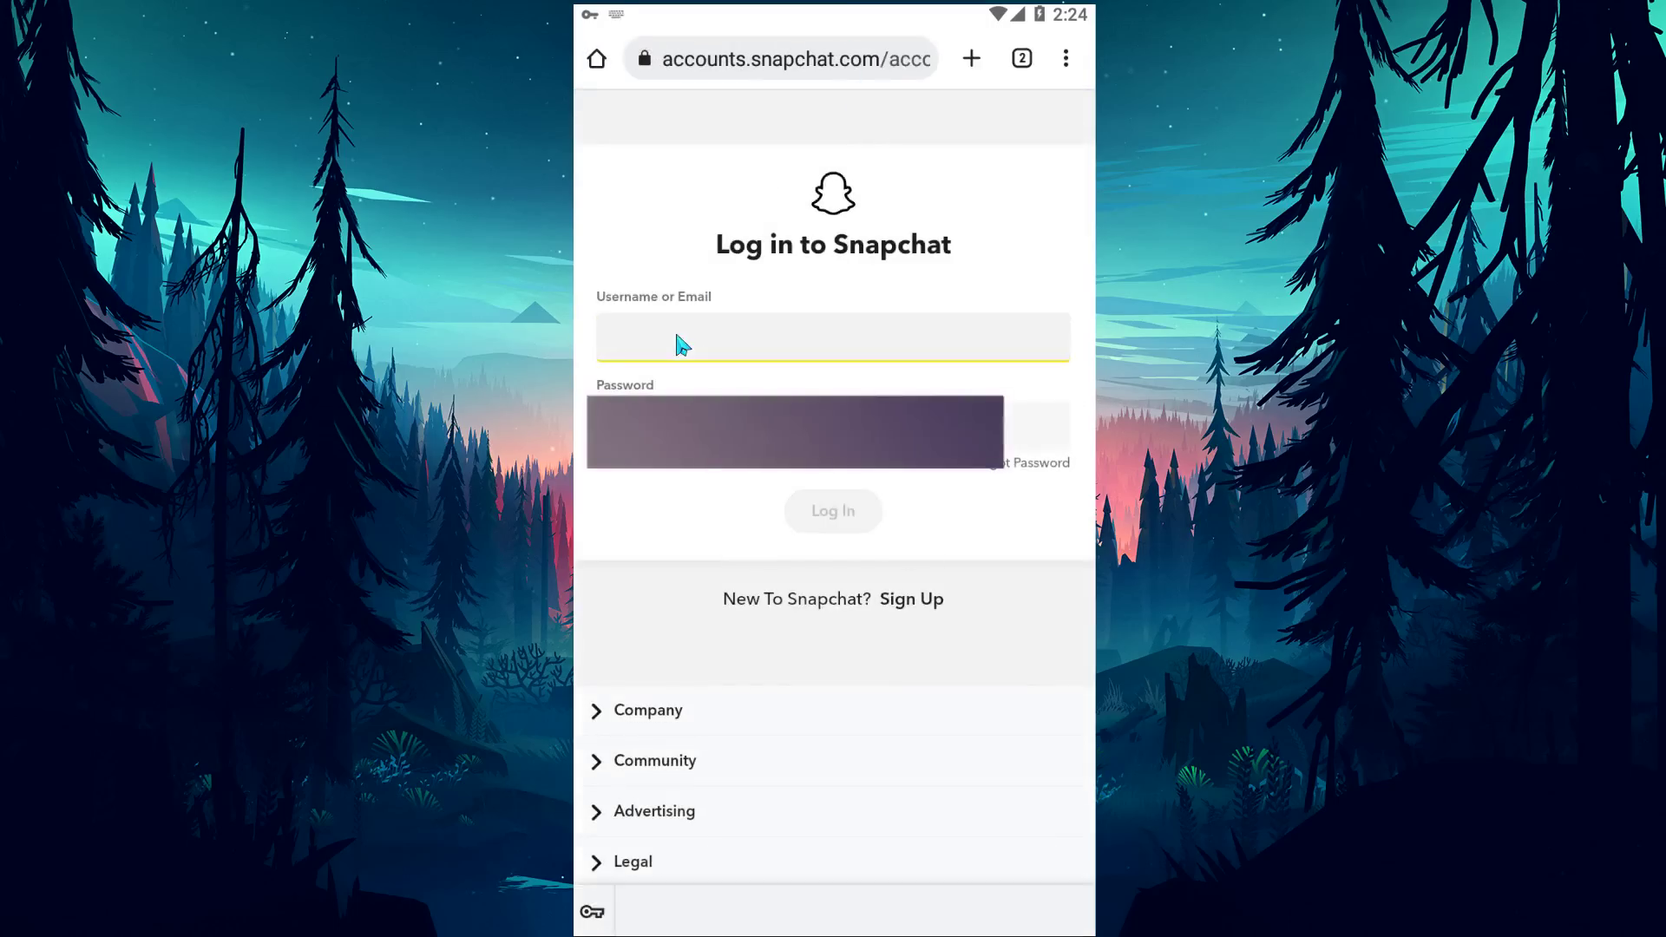
# Sign in with the account username and password, declining to save the password.
pyautogui.press('Return')
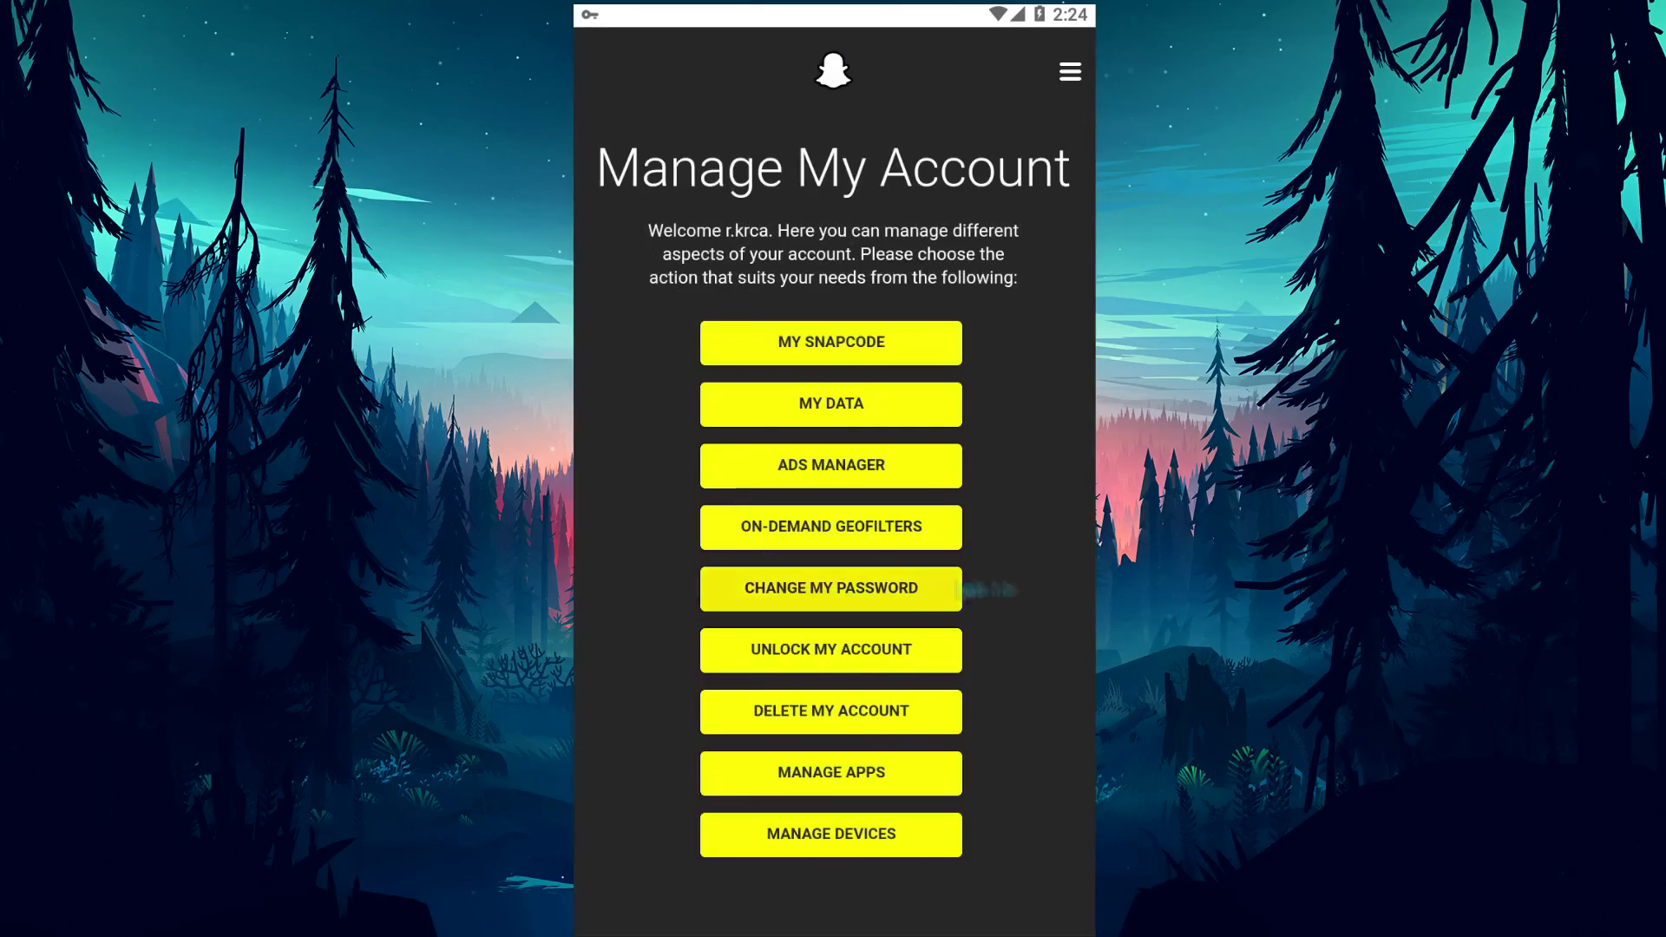
pyautogui.click(839, 774)
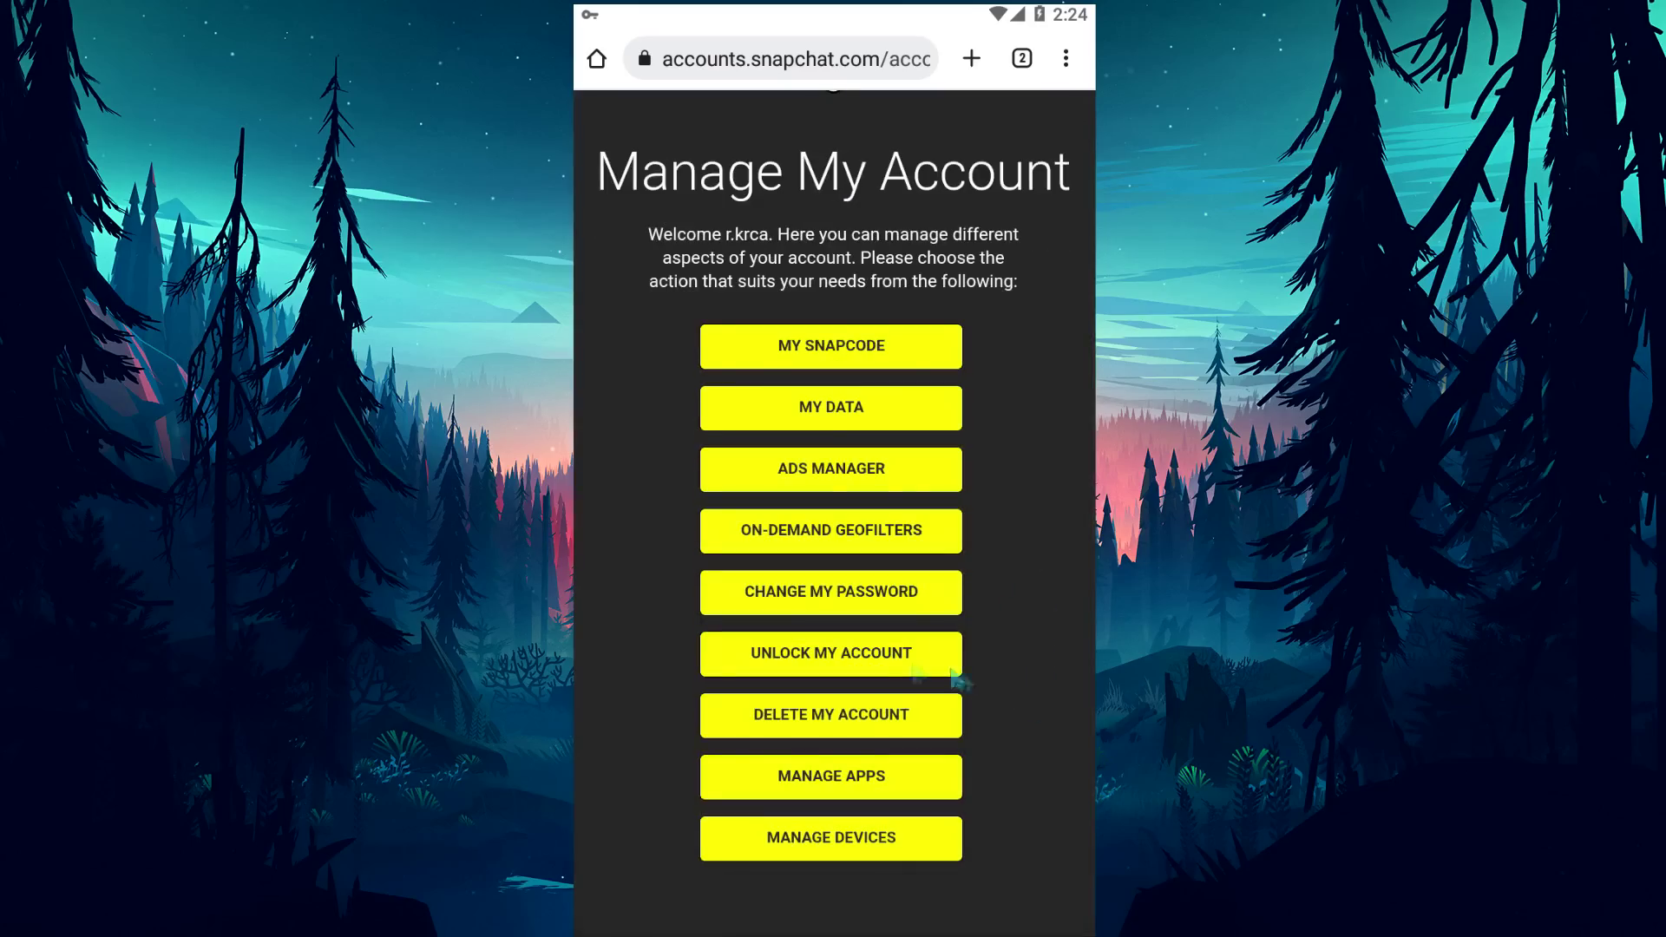
# Open the unlock page and pass the reCAPTCHA by selecting three taxi tiles.
pyautogui.click(862, 666)
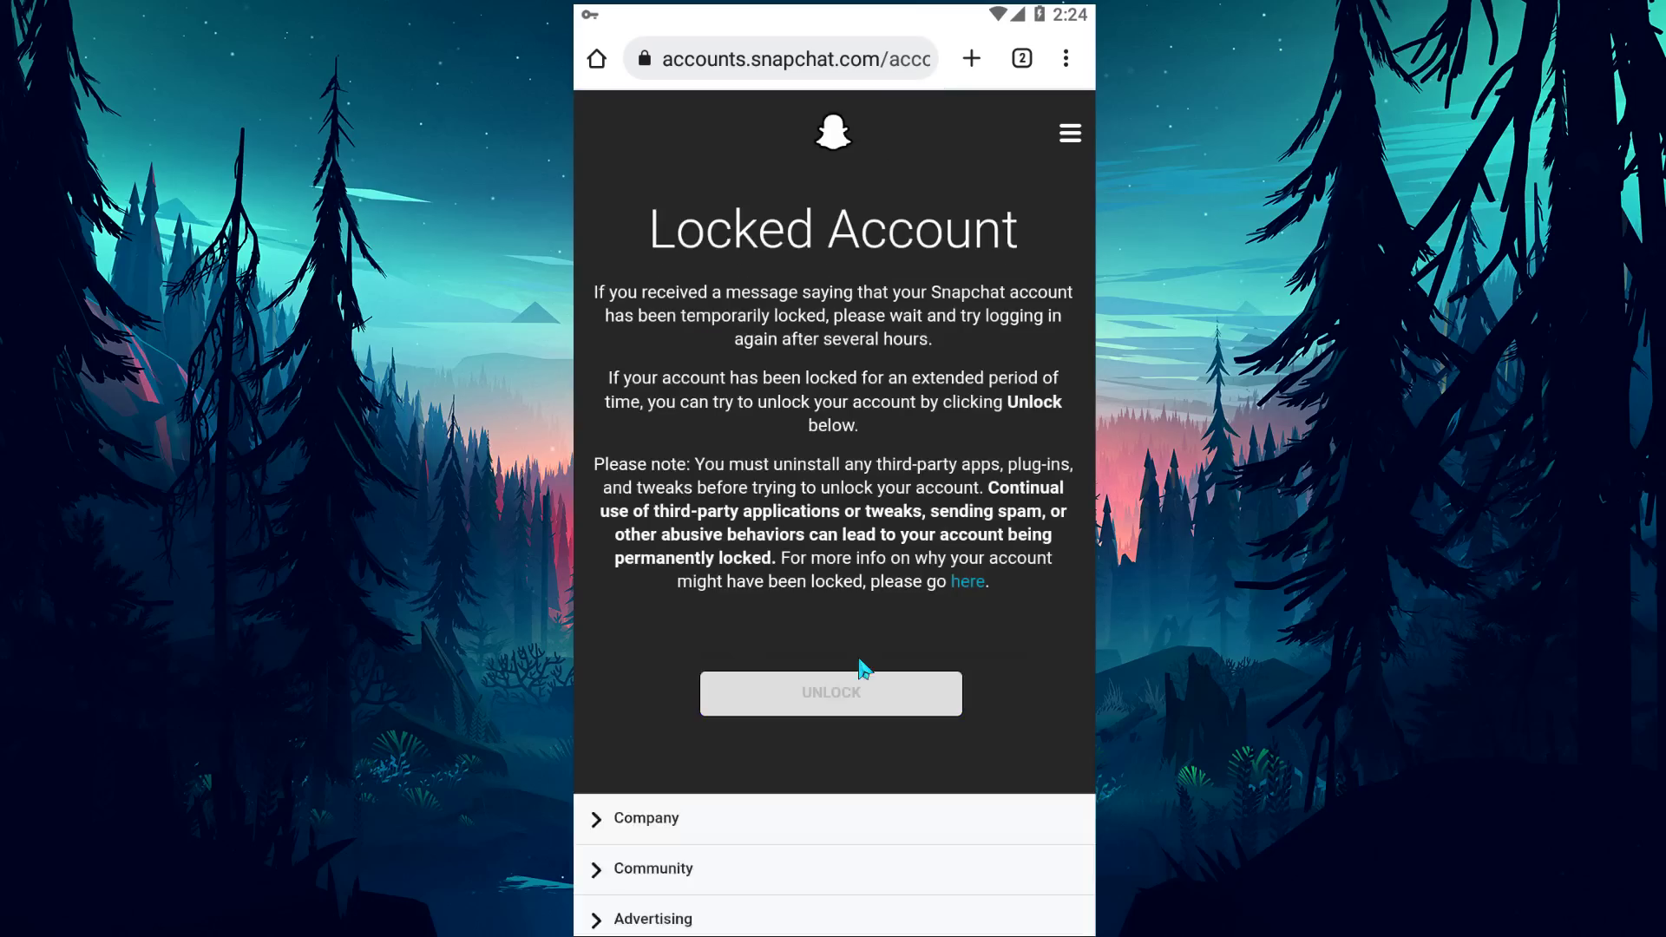
pyautogui.click(710, 713)
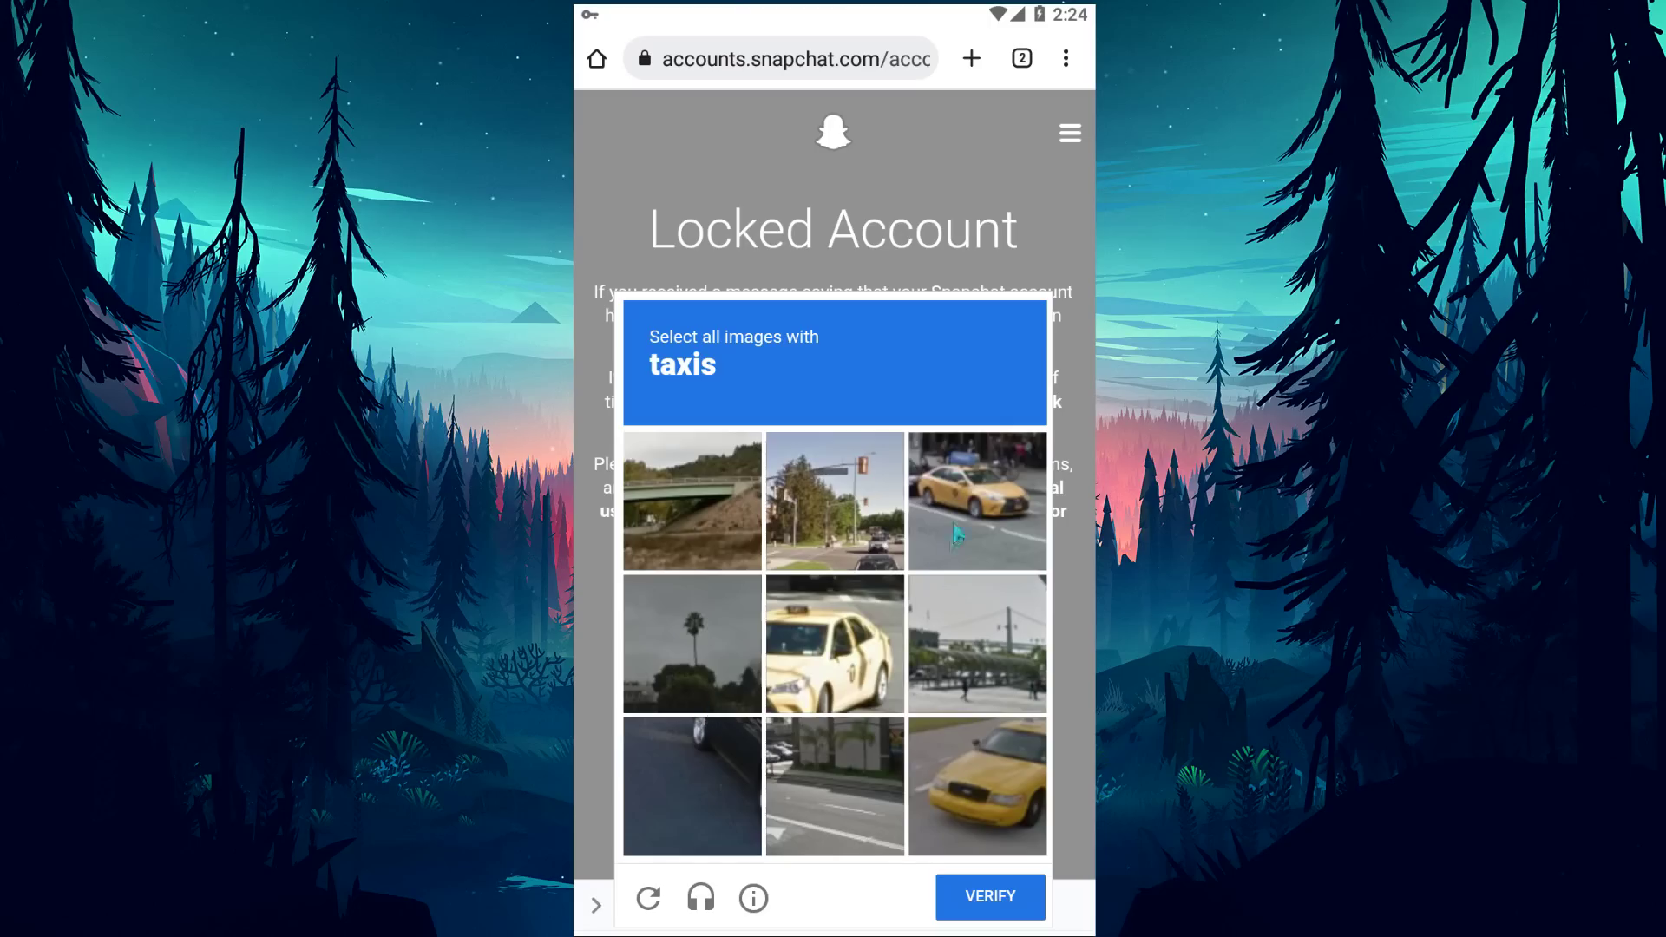
pyautogui.click(951, 548)
pyautogui.click(833, 642)
pyautogui.click(979, 786)
pyautogui.click(990, 896)
# Unlock the Snapchat account and open the Snapchat app from the home screen.
pyautogui.click(855, 779)
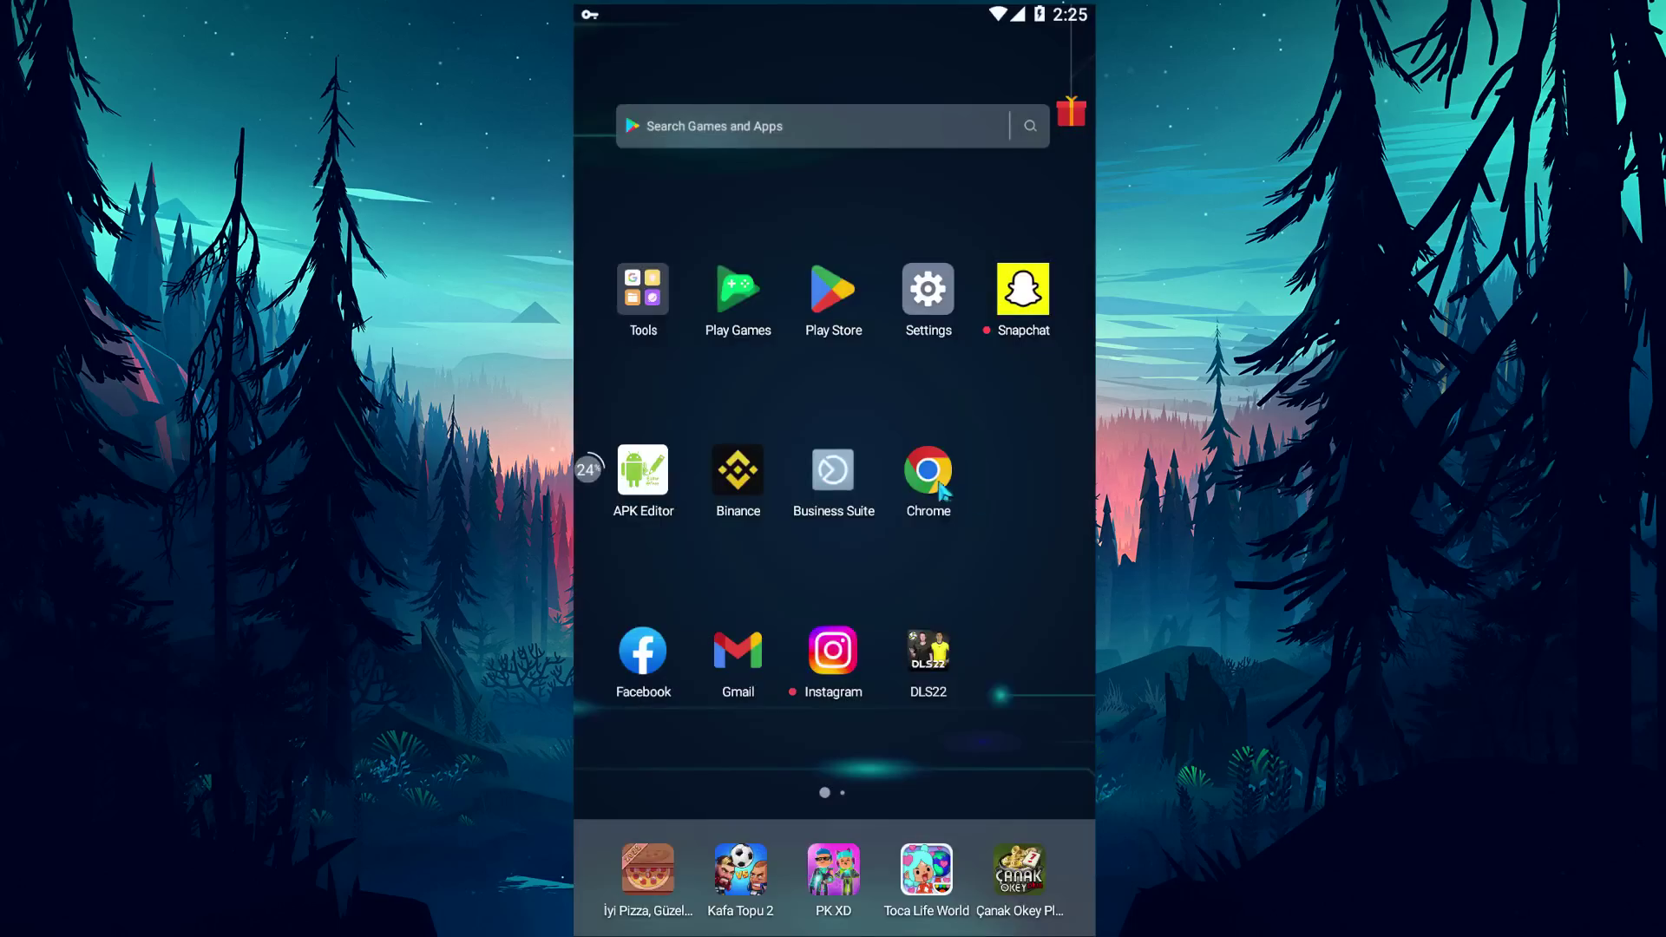
pyautogui.click(922, 493)
pyautogui.click(1026, 317)
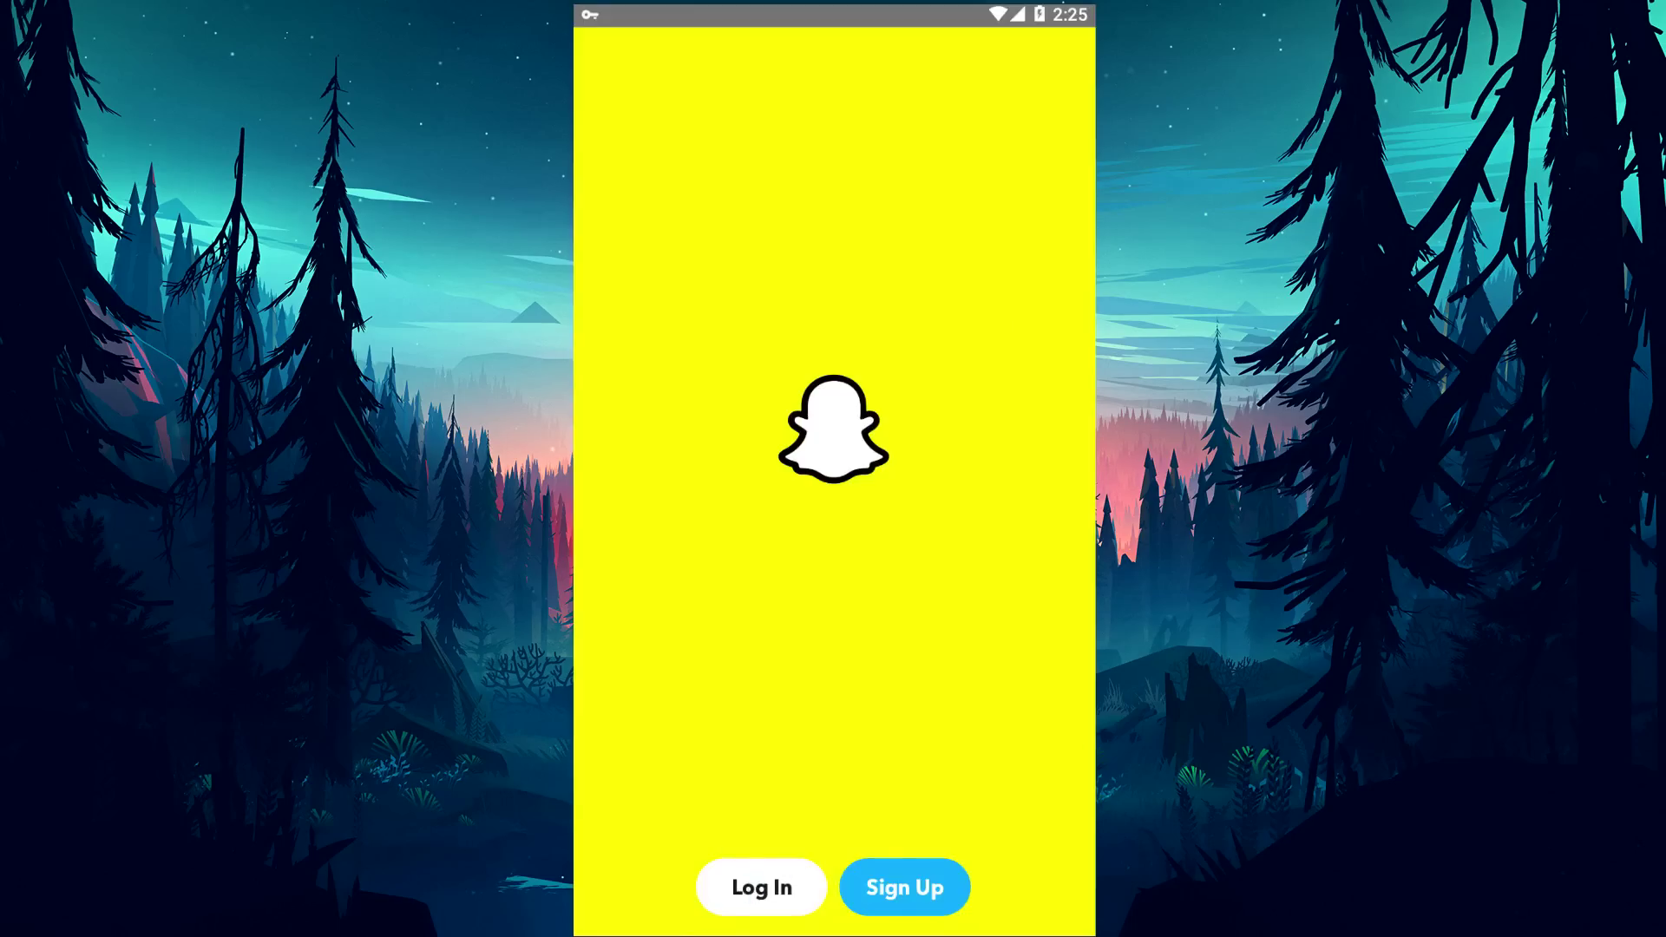
# Uninstall Snapchat by long-pressing its home-screen icon and confirming.
pyautogui.press('Escape')
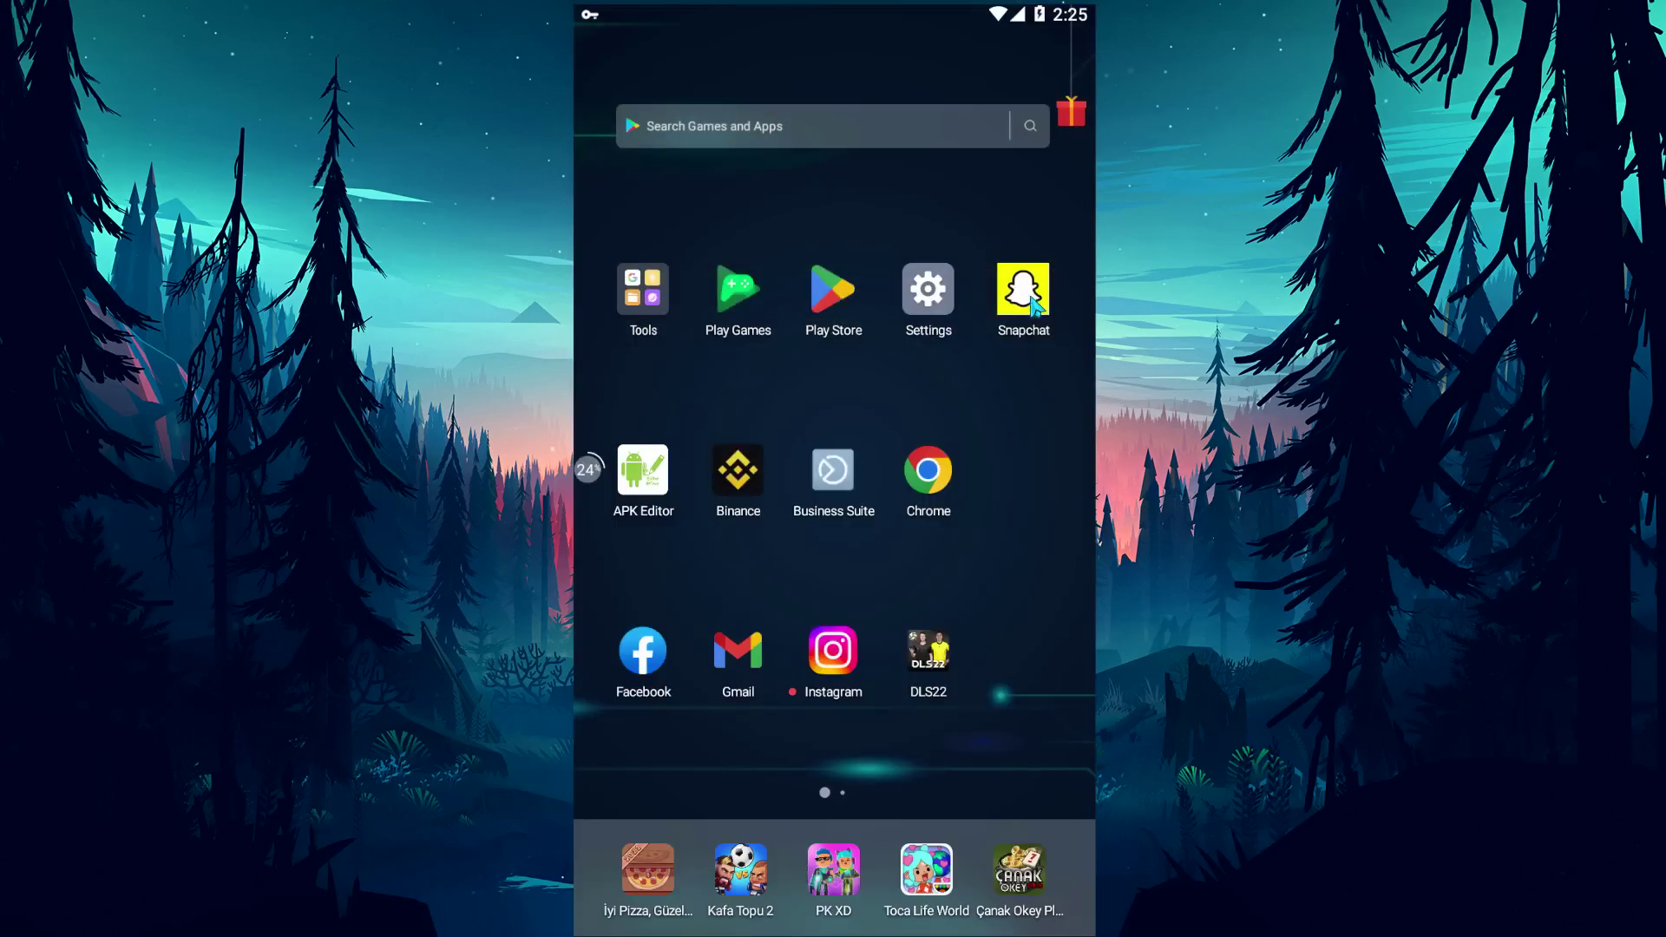
pyautogui.click(1034, 304)
pyautogui.click(1036, 486)
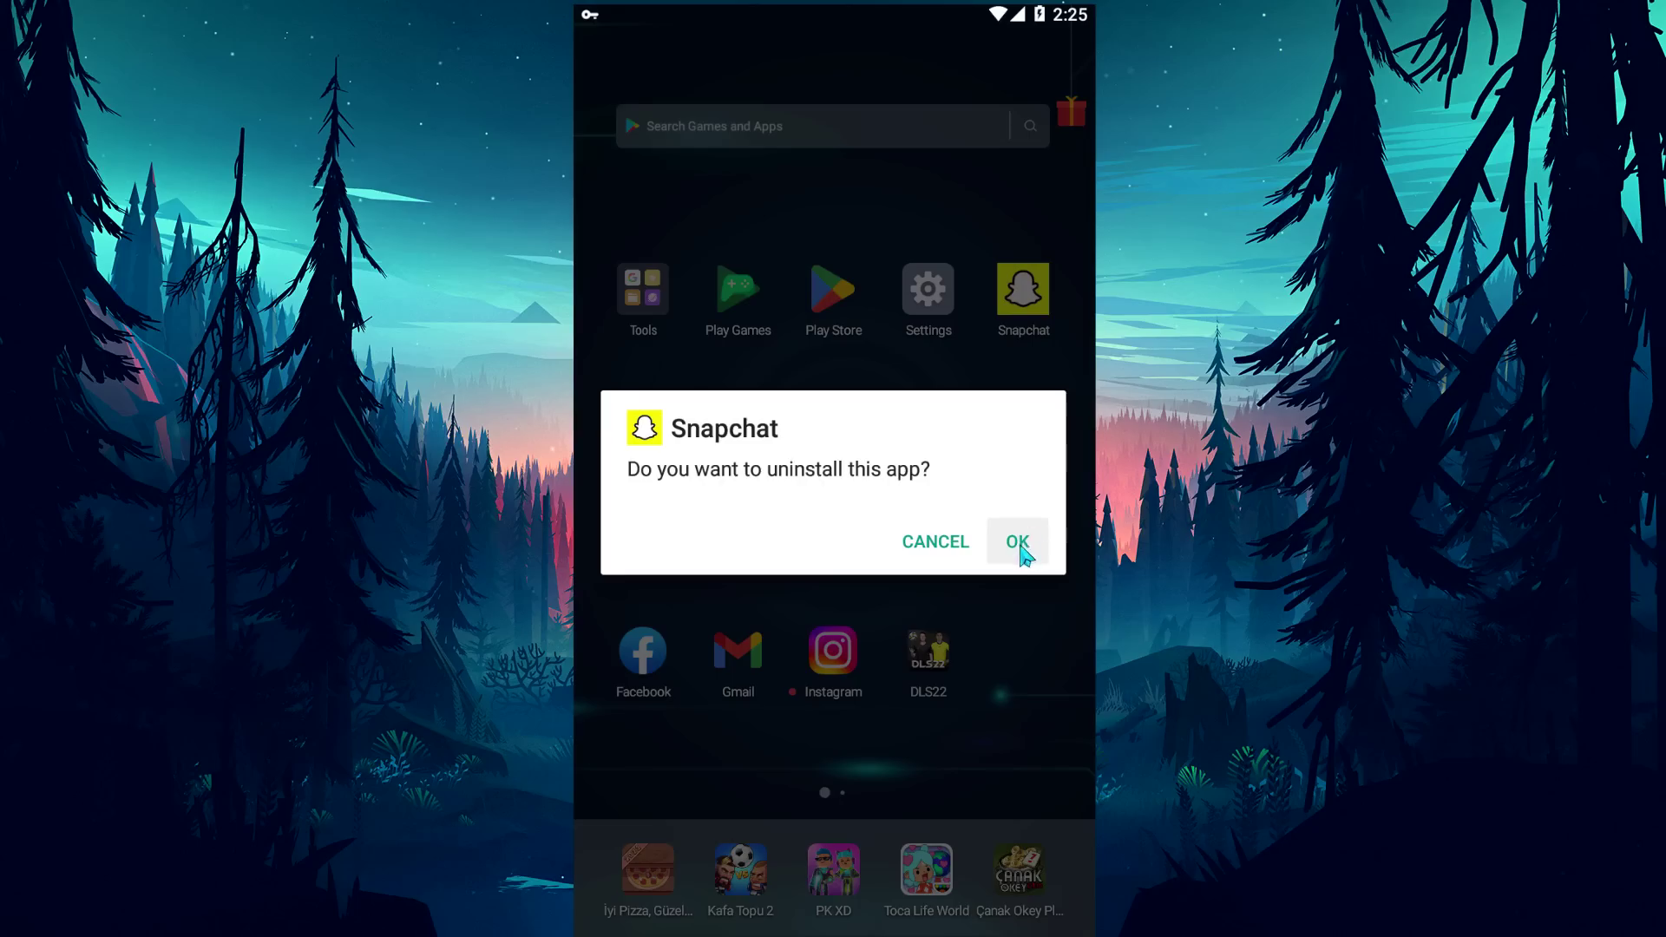
pyautogui.click(1018, 543)
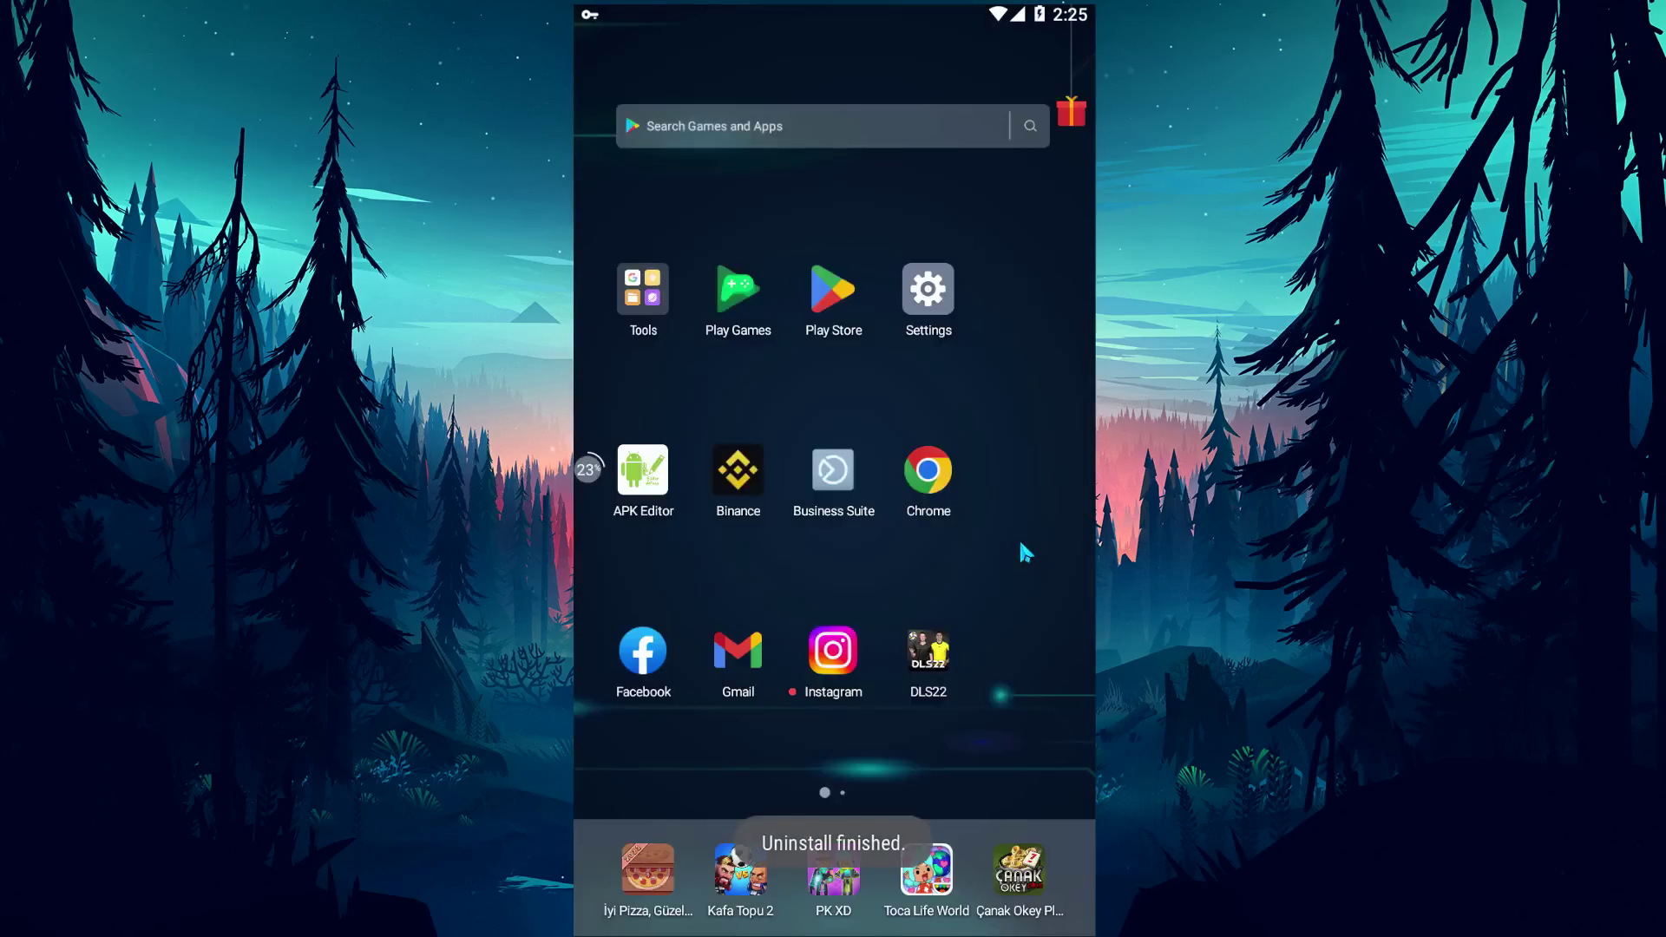
# Return to the account-unlocked Success tab in Chrome.
pyautogui.click(938, 480)
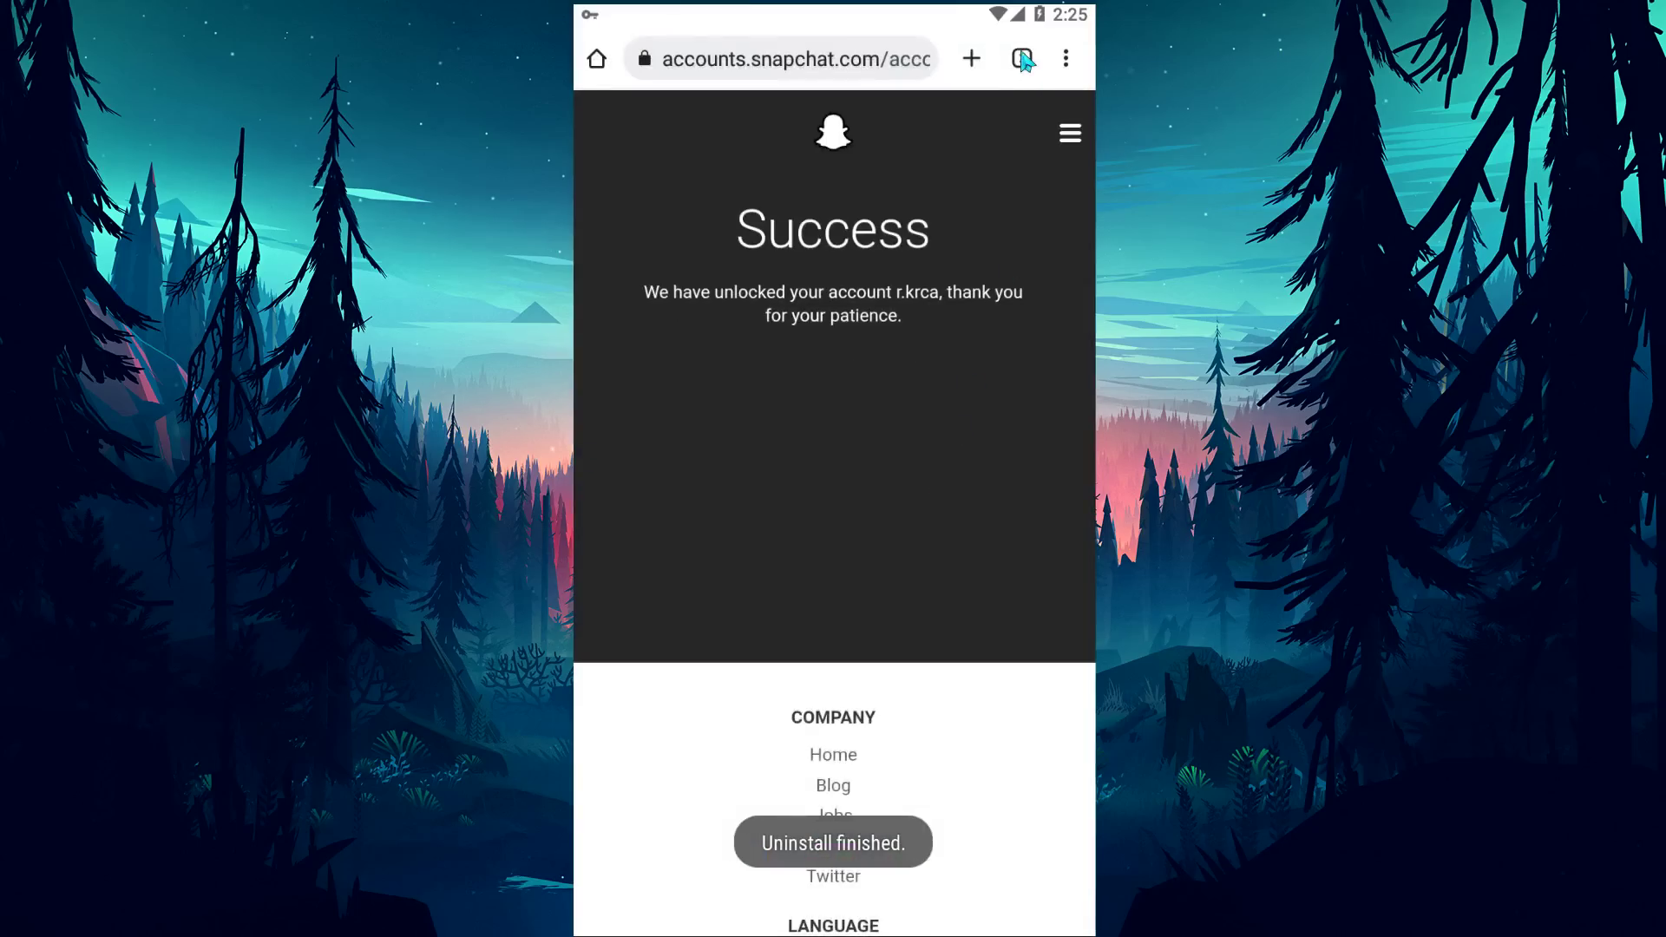
pyautogui.click(1023, 59)
pyautogui.click(744, 223)
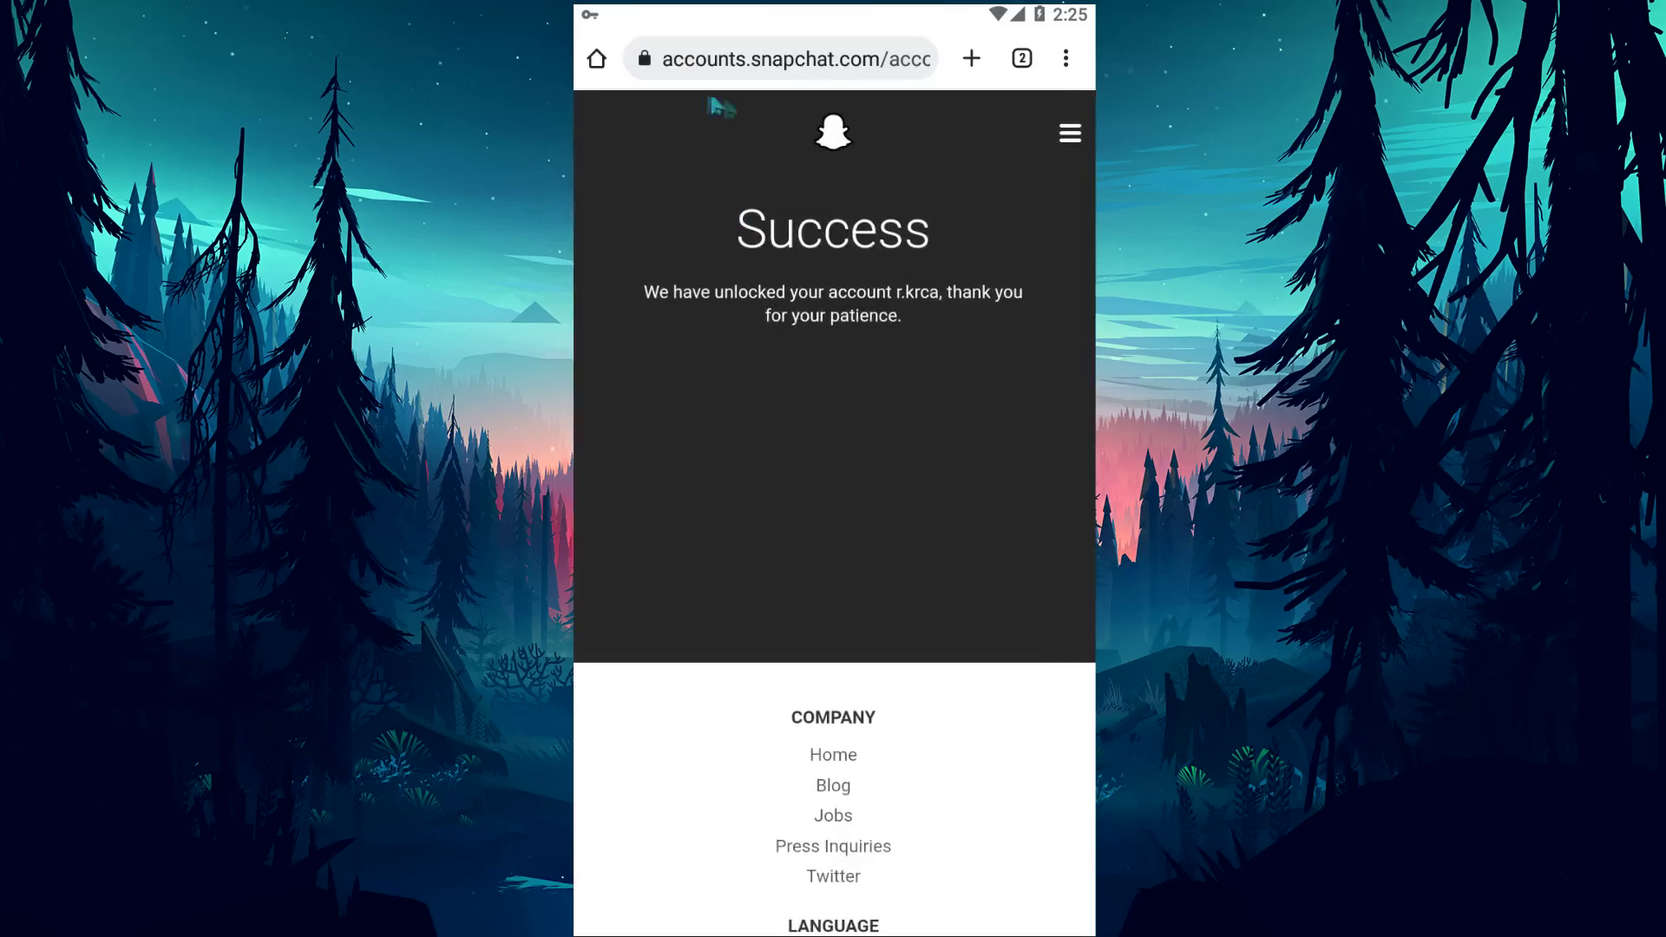
# Google 'snapchat old version' in a new tab and open Uptodown's older-versions result.
pyautogui.click(972, 58)
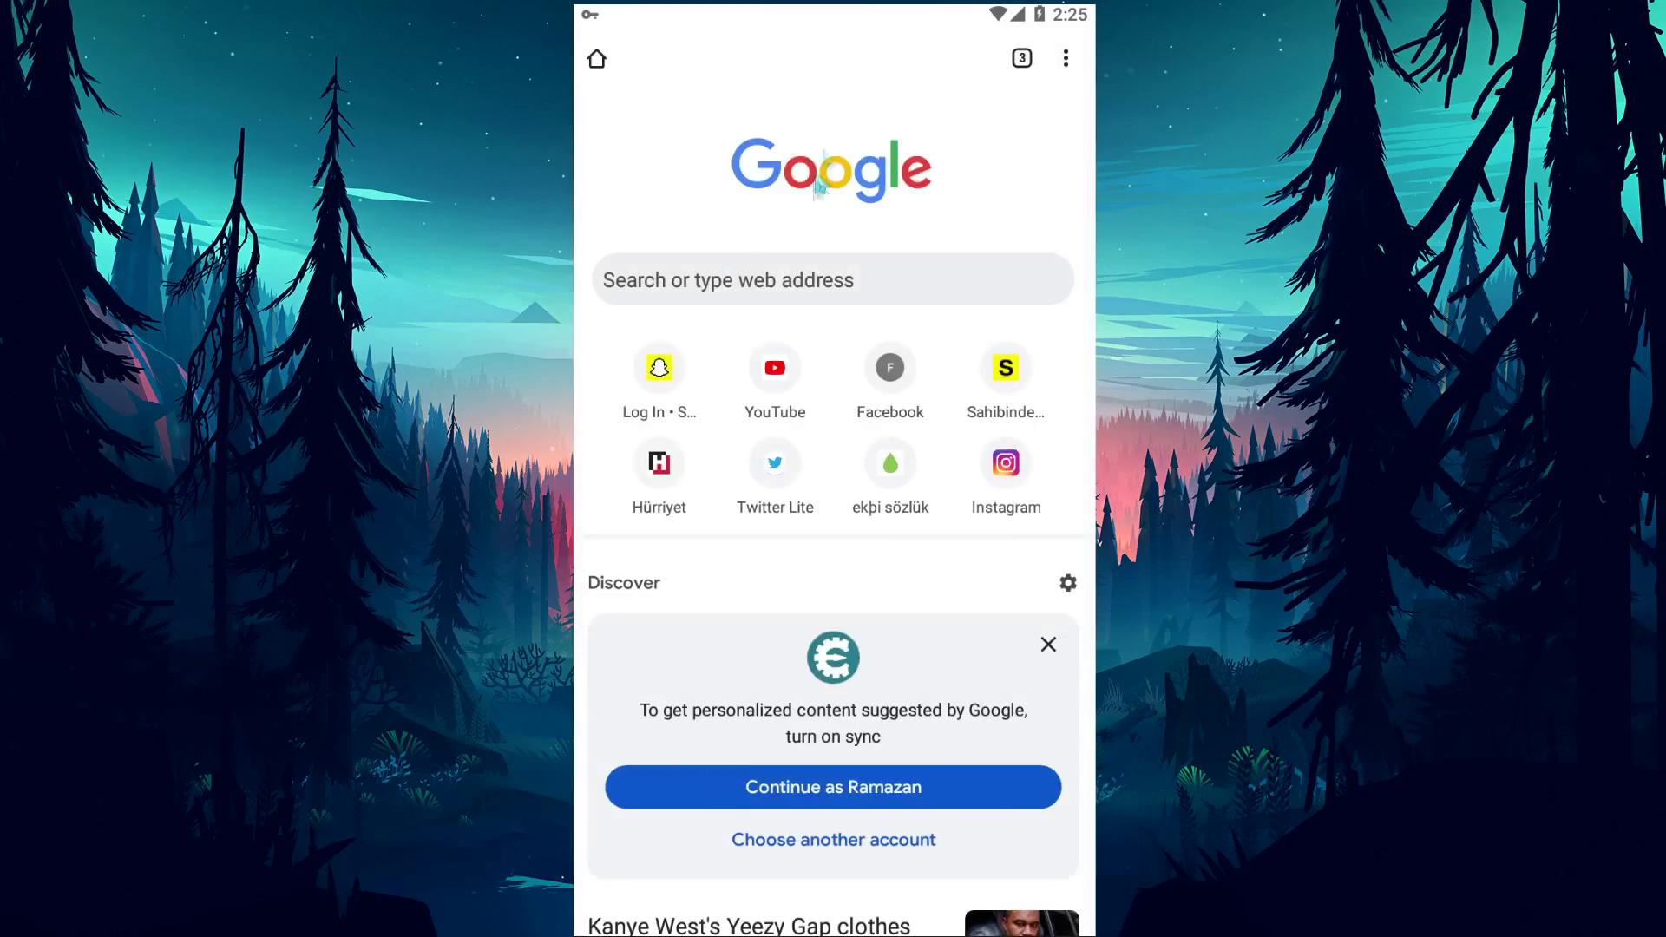
pyautogui.click(758, 276)
pyautogui.write('ins')
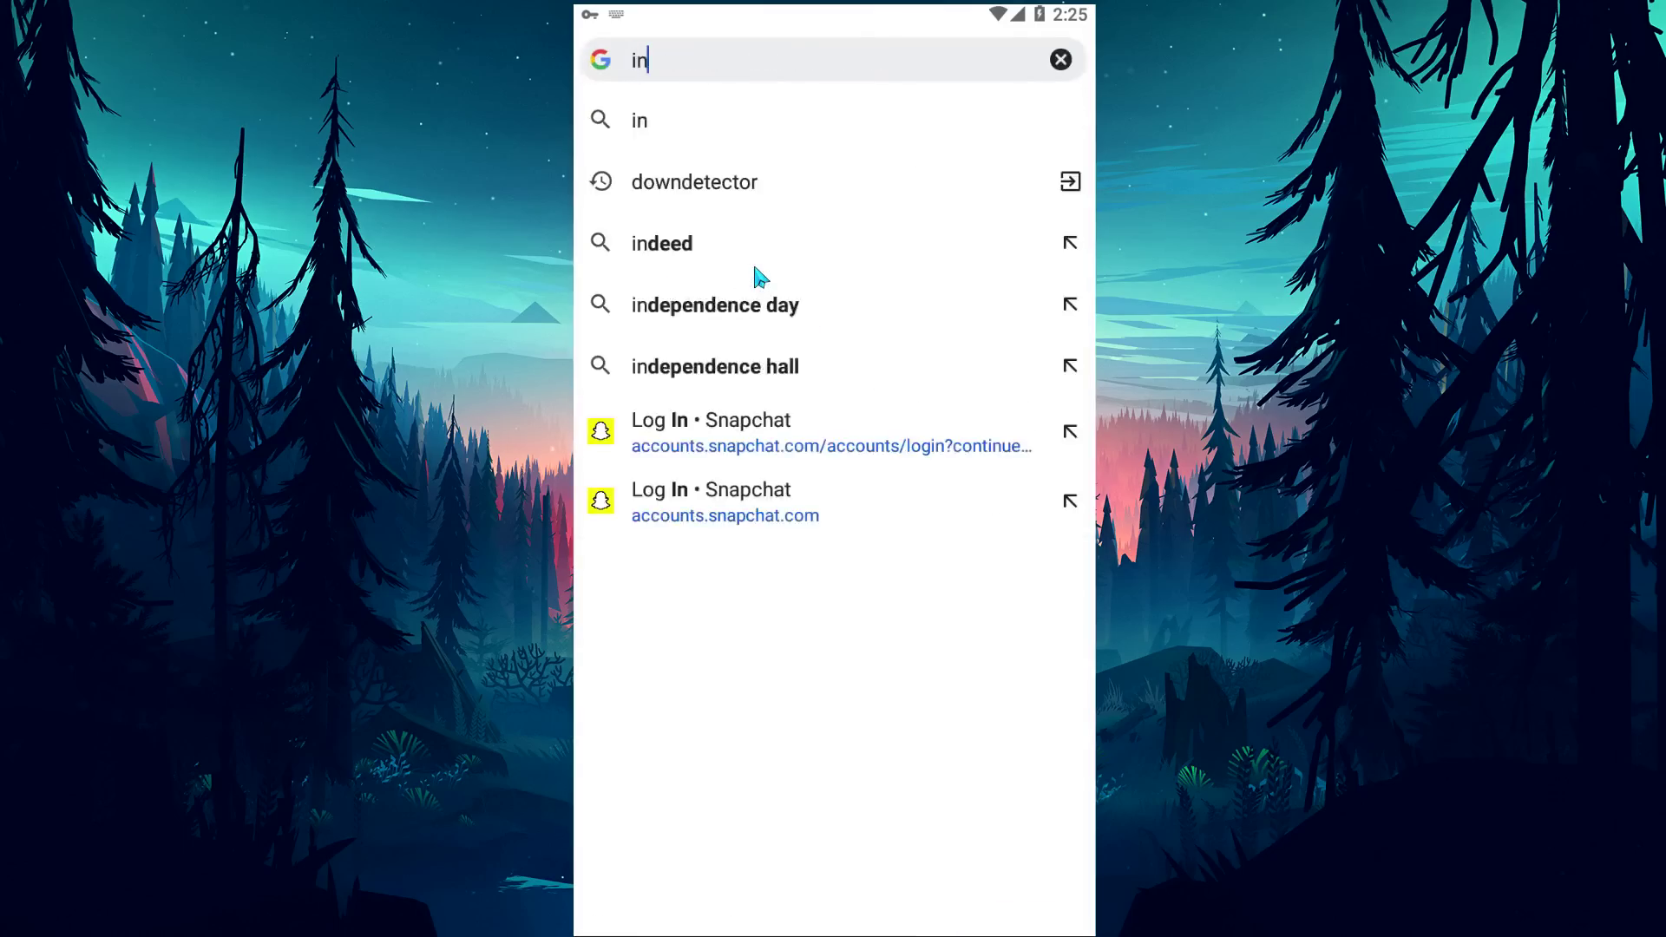
pyautogui.press('BackSpace')
pyautogui.press('BackSpace')
pyautogui.press('BackSpace')
pyautogui.write('s')
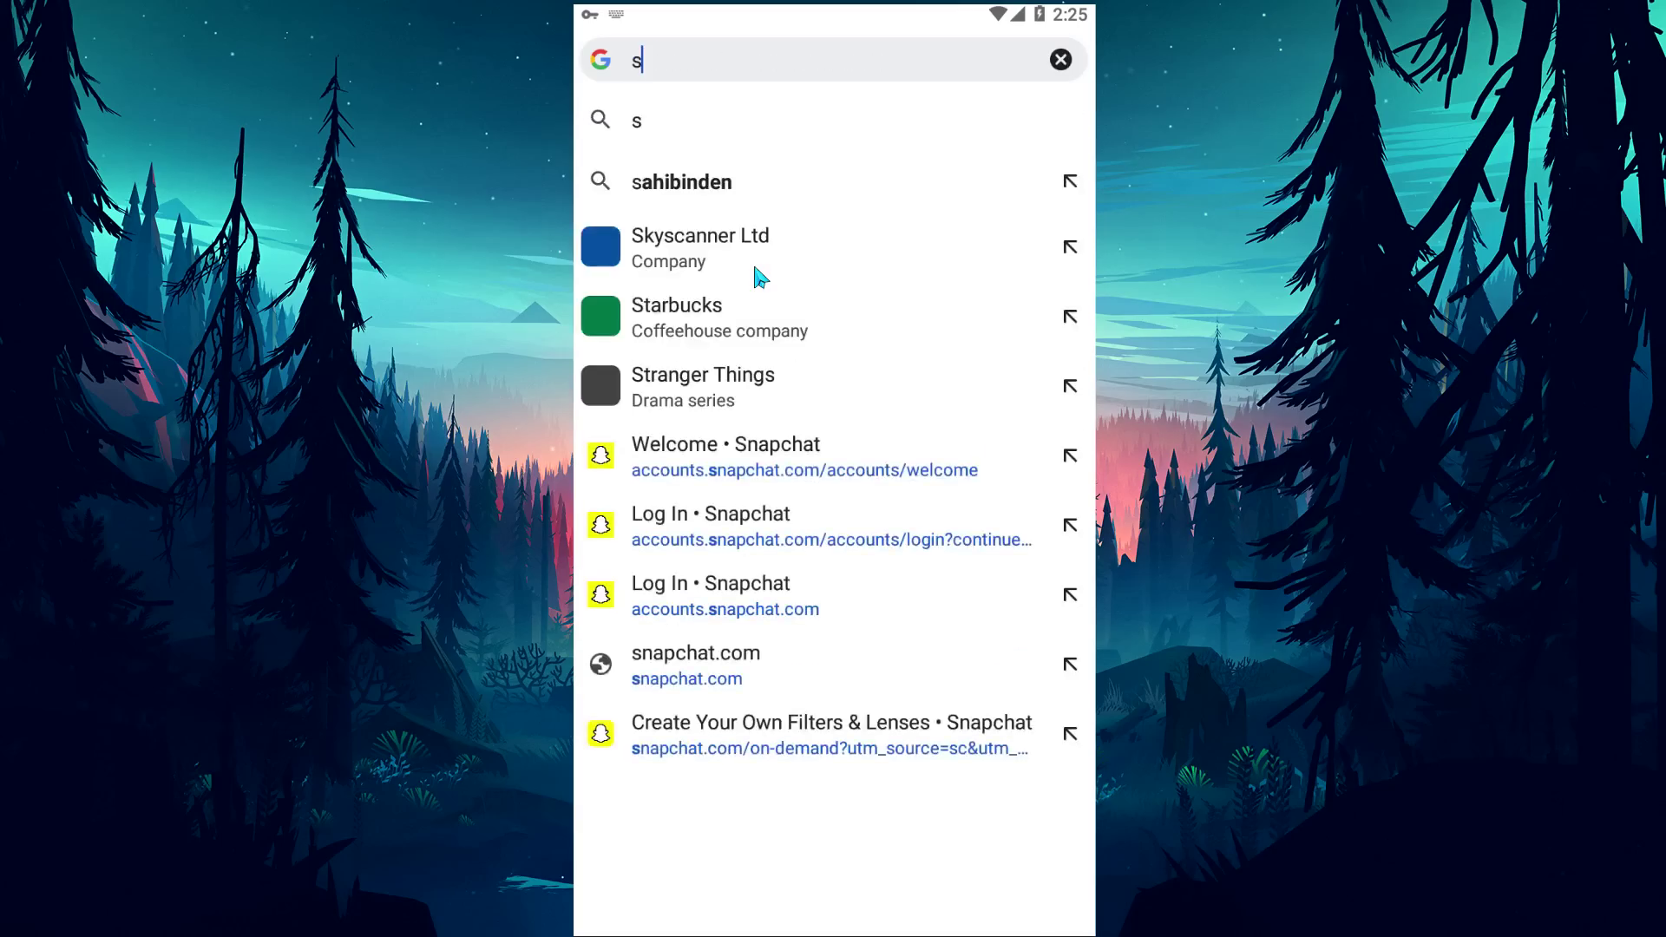
pyautogui.write('napchat old version')
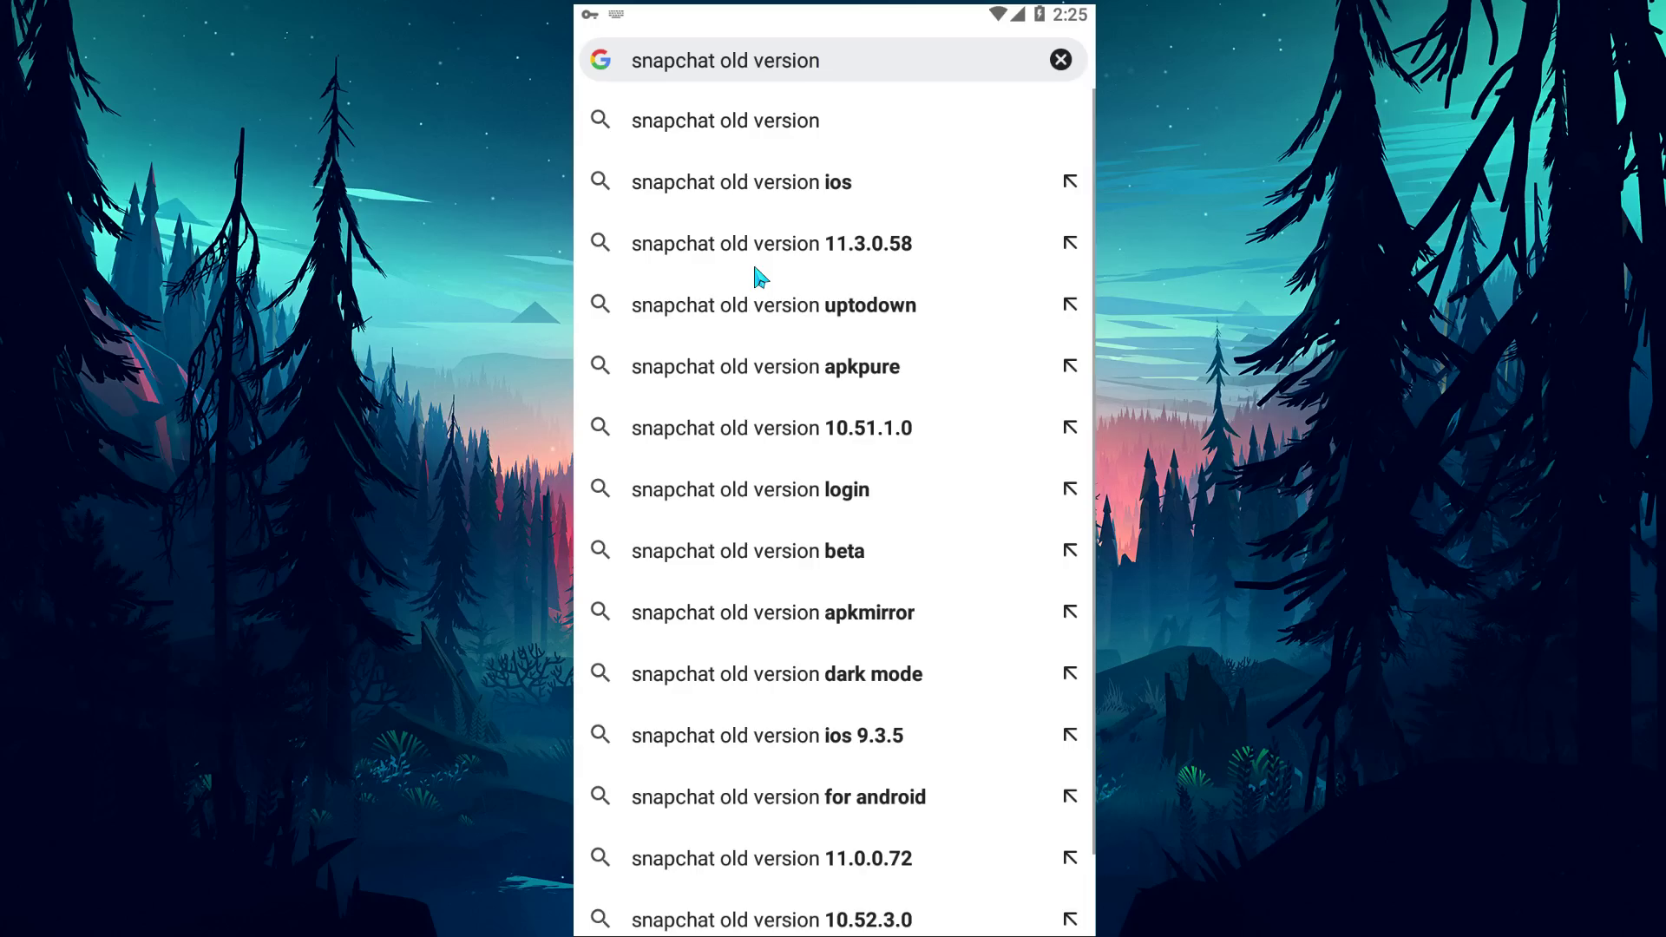
pyautogui.press('Return')
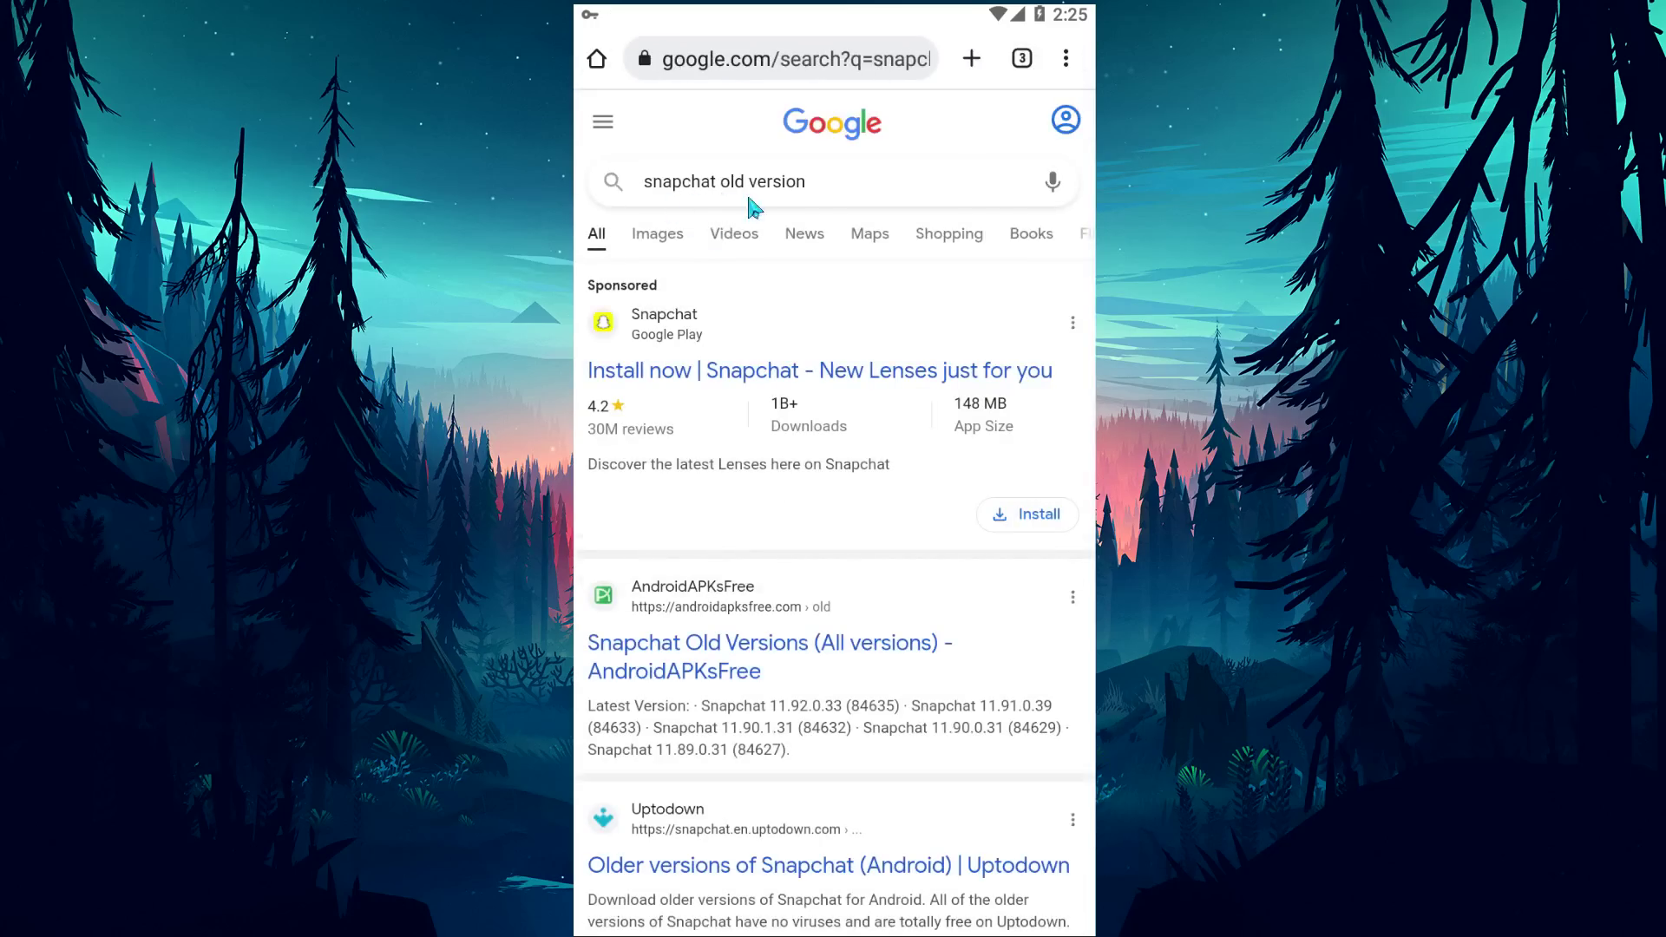
pyautogui.moveTo(757, 722); pyautogui.dragTo(680, 450)
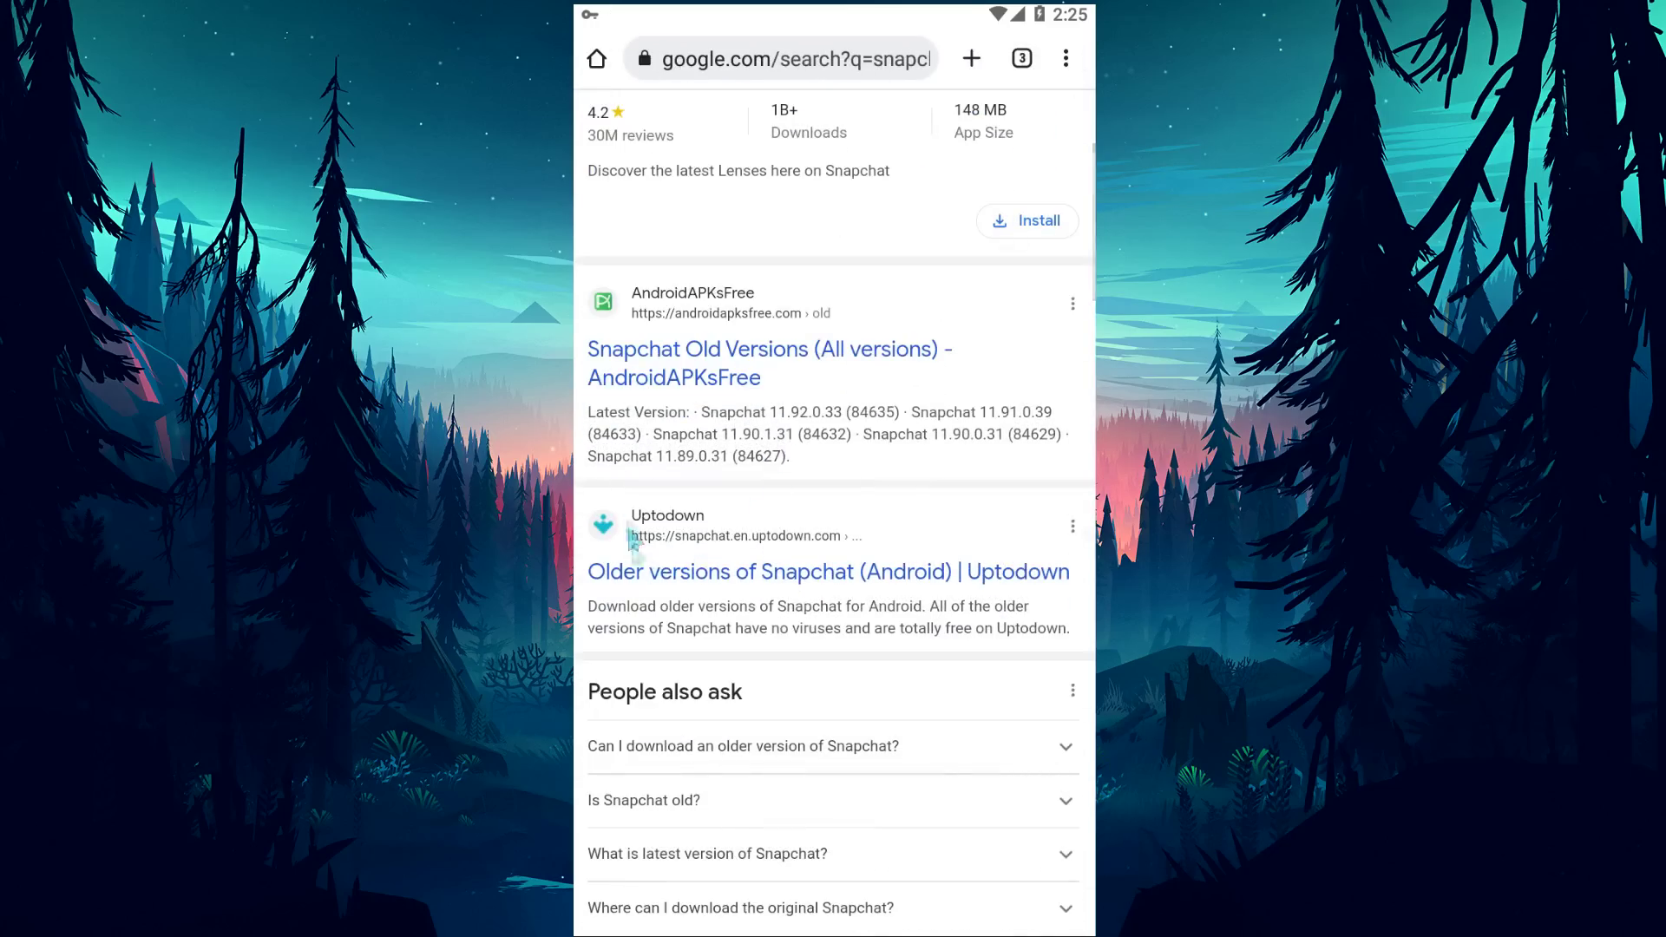
pyautogui.click(909, 582)
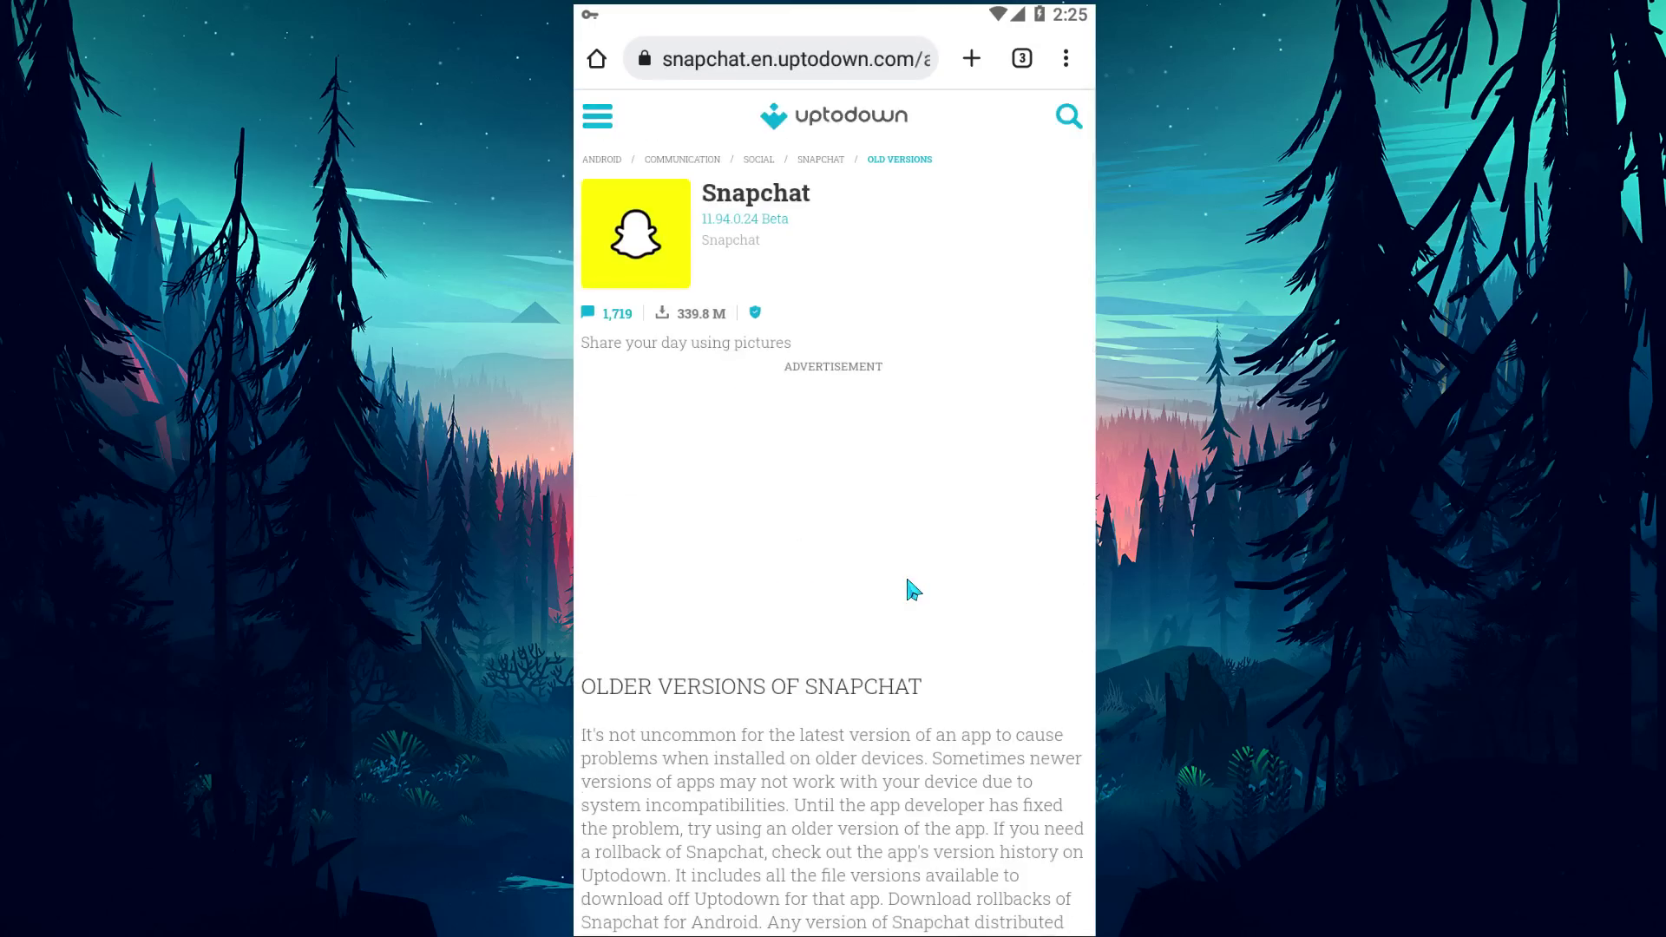
# Scroll down Uptodown's Older Versions list and open the 11.91.0.39 release.
pyautogui.scroll(-5, 792, 606)
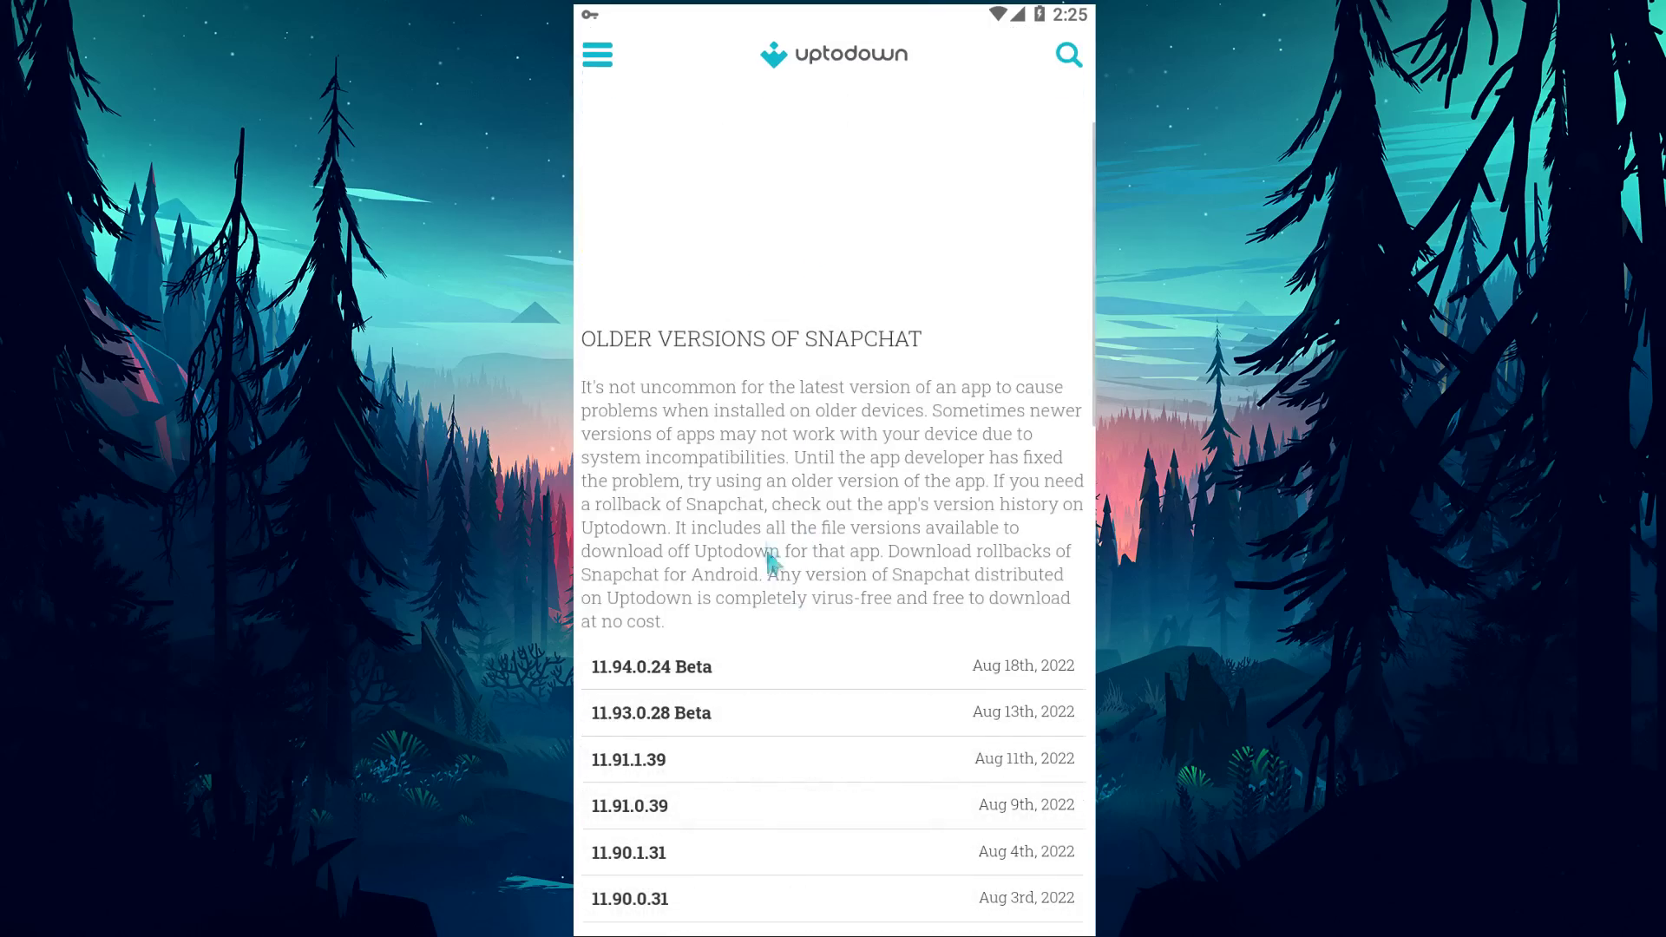
pyautogui.moveTo(768, 560); pyautogui.dragTo(764, 290)
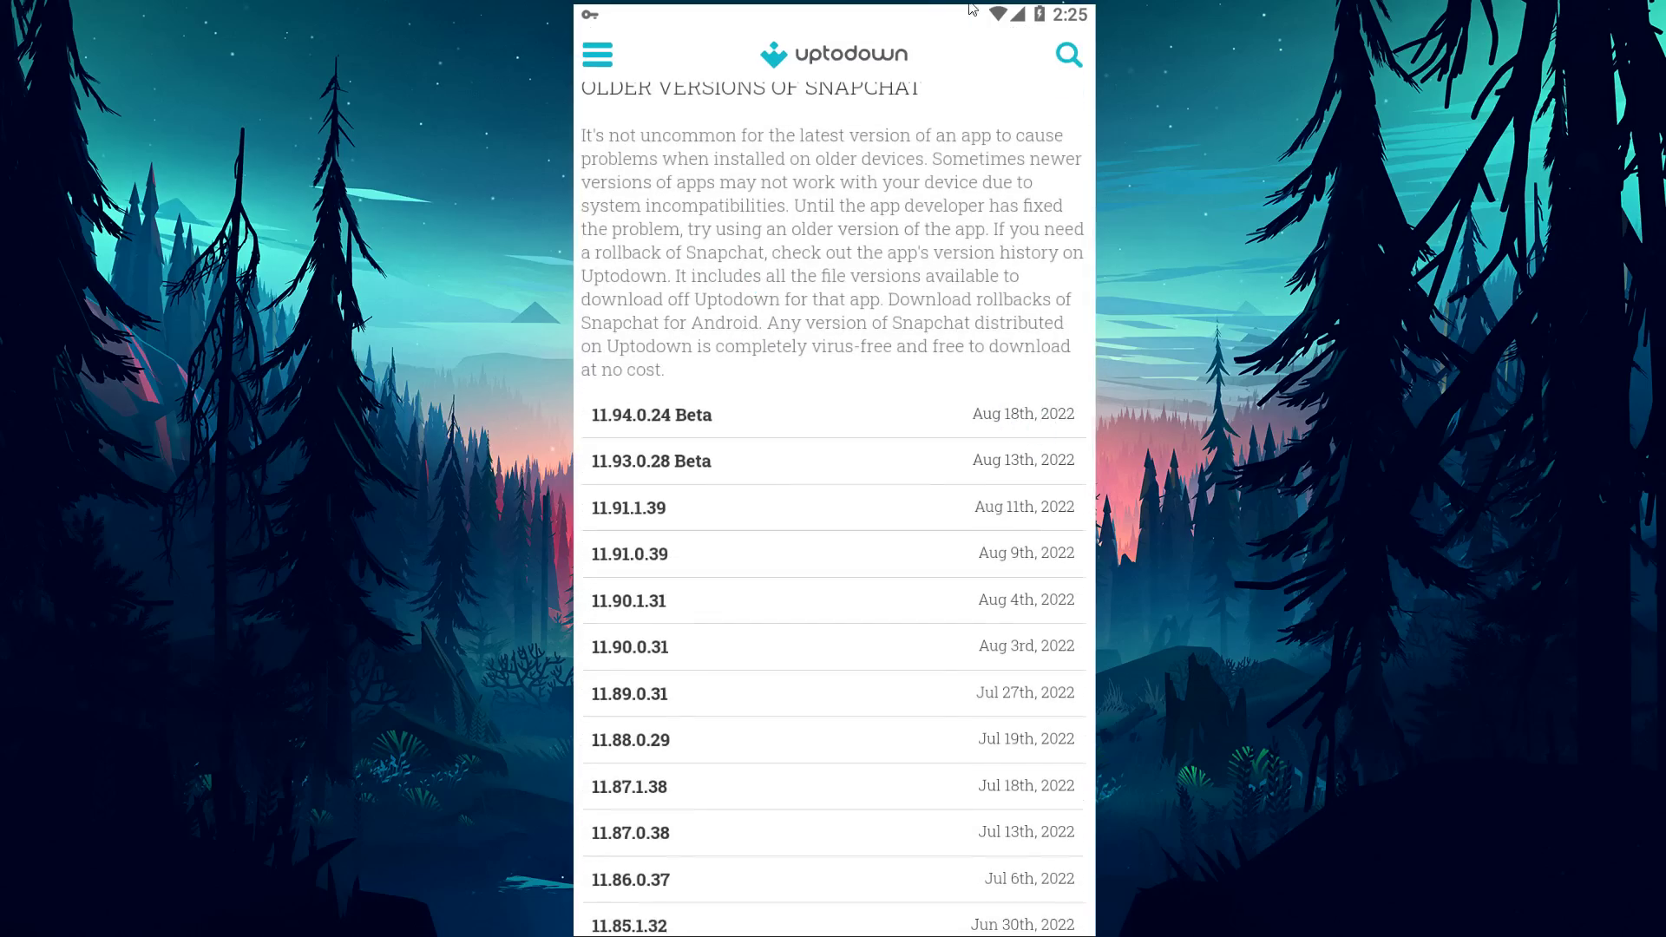
pyautogui.moveTo(1007, 13); pyautogui.dragTo(996, 446)
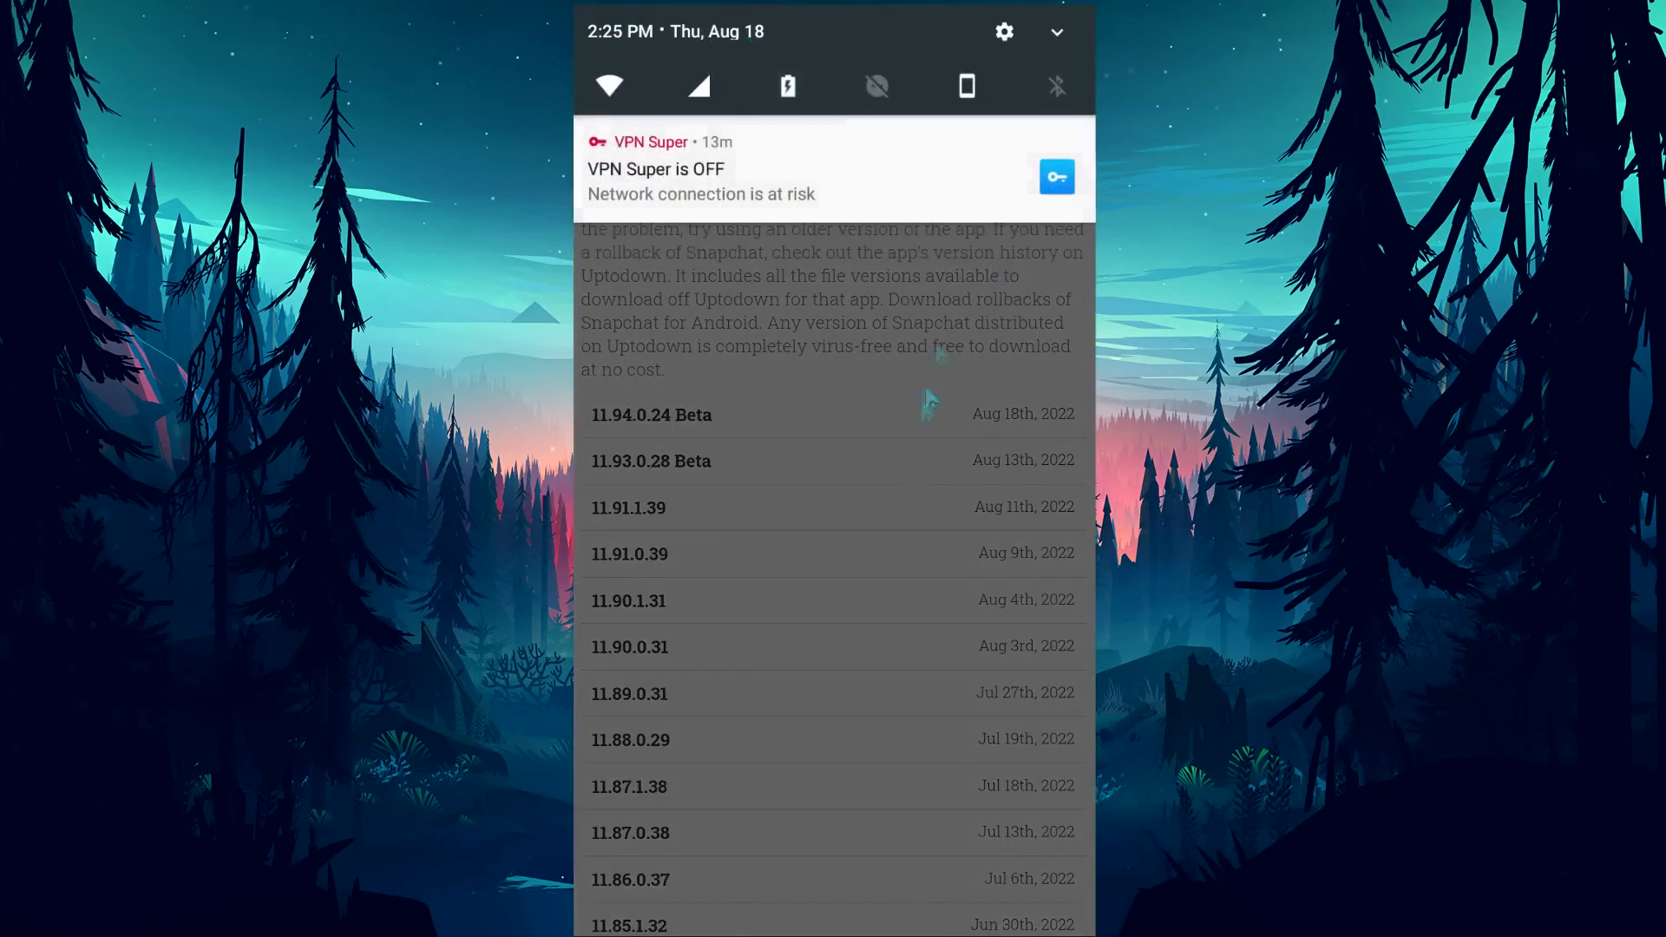
pyautogui.click(920, 441)
pyautogui.moveTo(993, 557); pyautogui.dragTo(1013, 351)
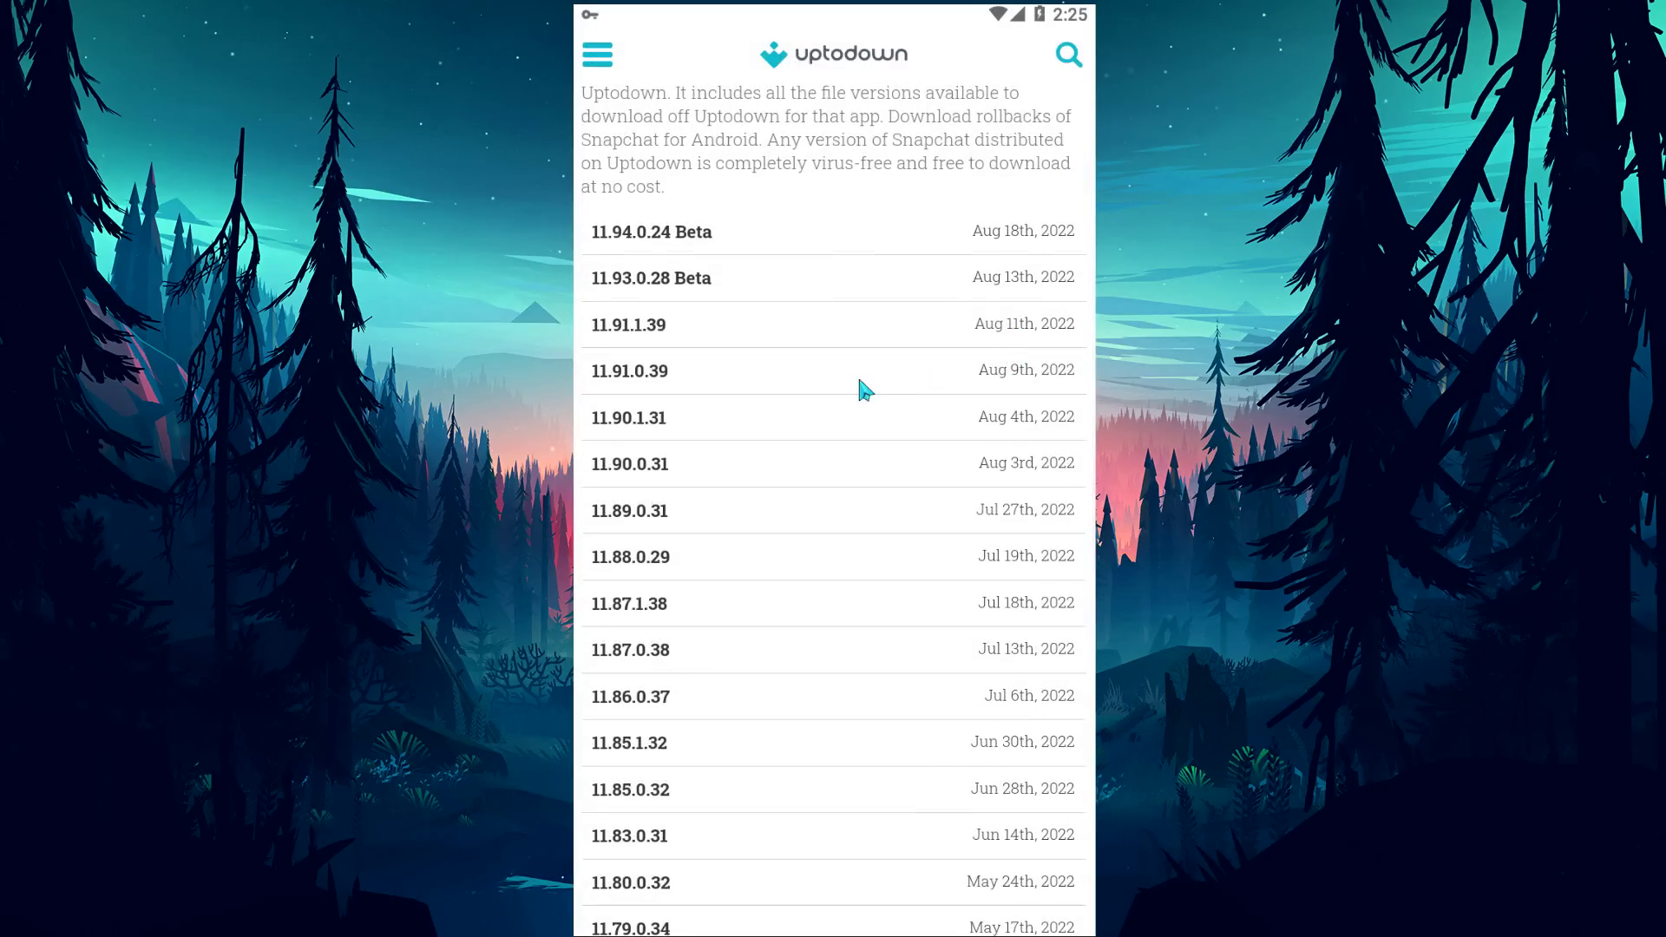
pyautogui.click(657, 388)
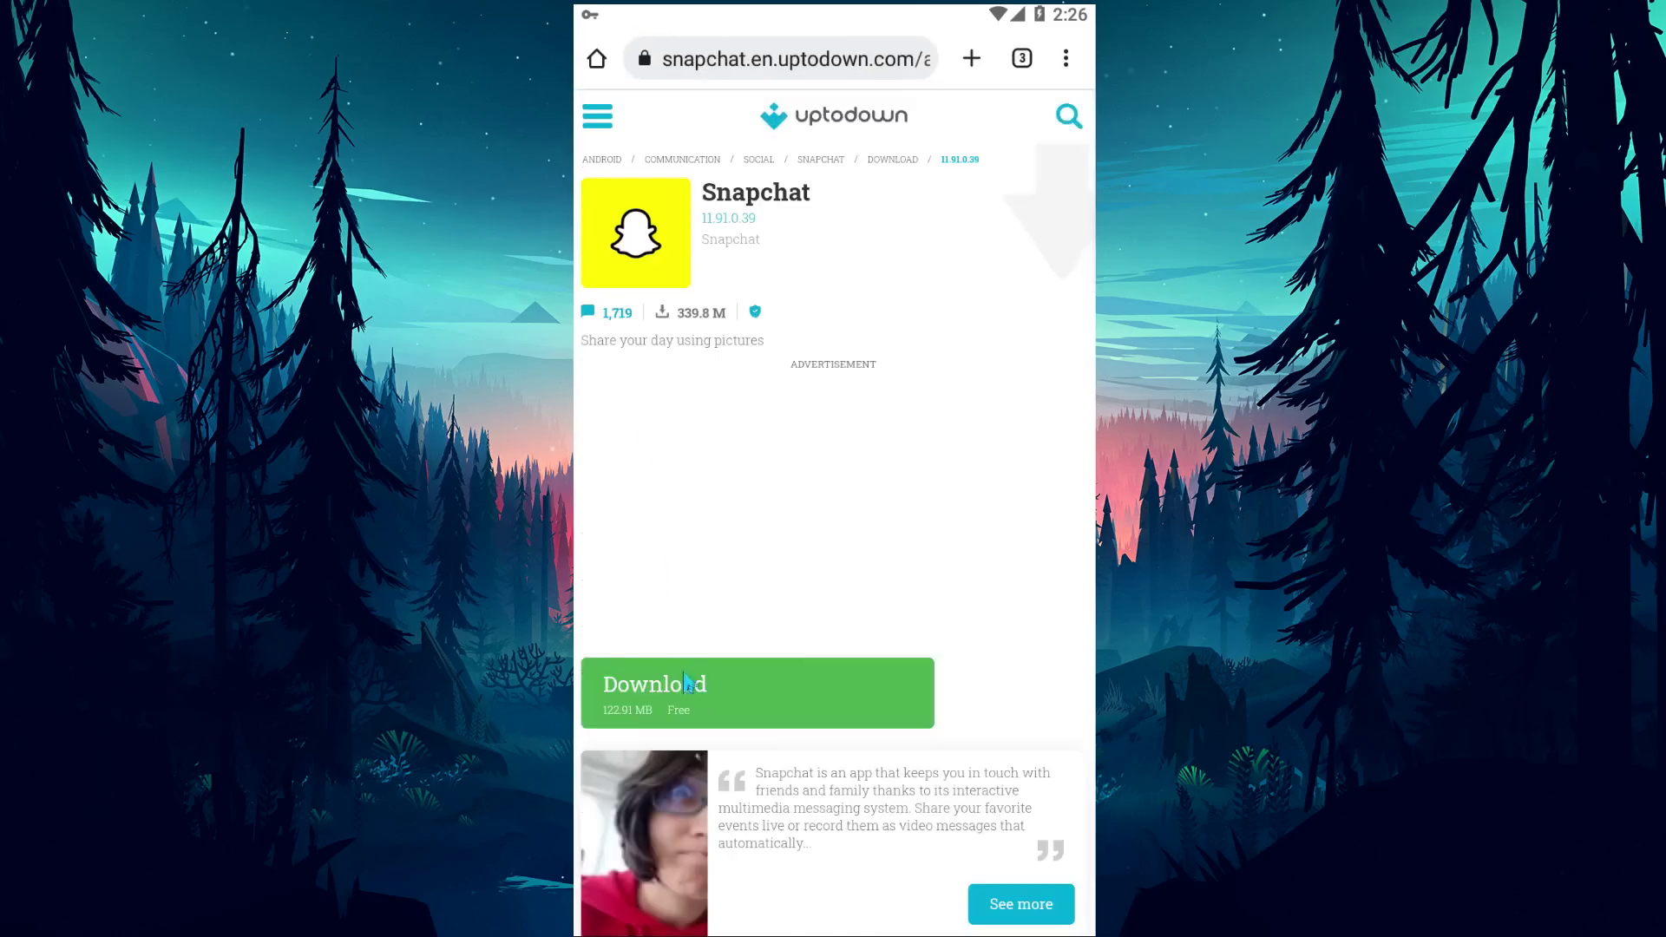
# Download the 122.91 MB Snapchat 11.91.0.39 APK despite the harmful-file warning, then go home.
pyautogui.scroll(-3, 759, 686)
pyautogui.click(683, 660)
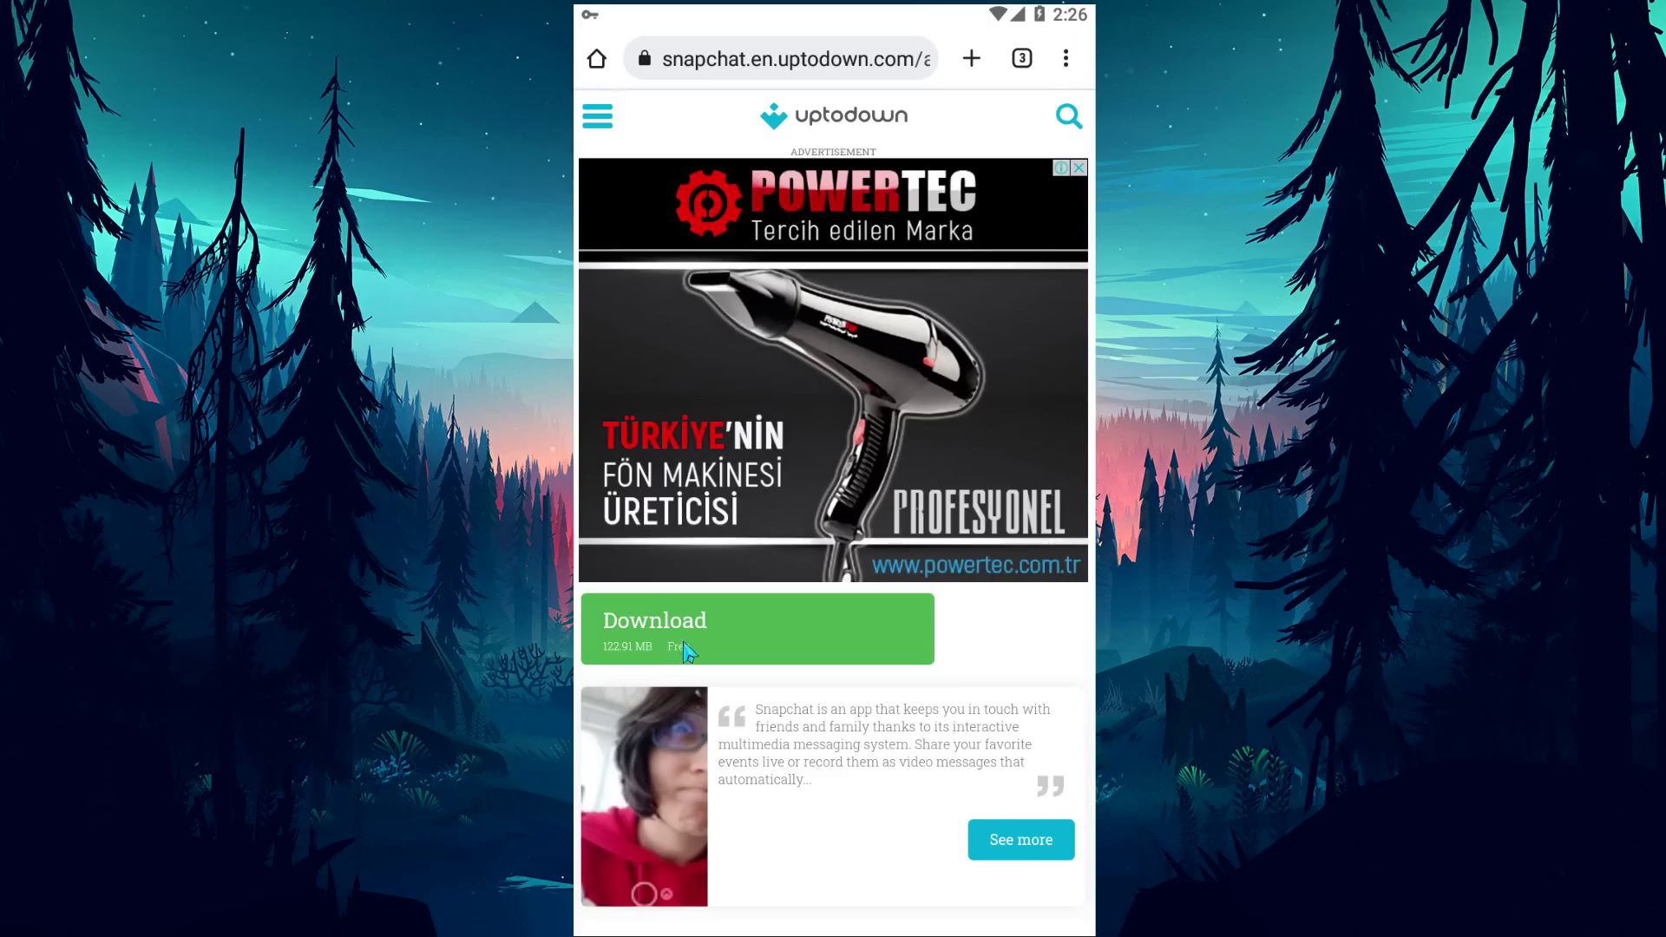
pyautogui.click(951, 567)
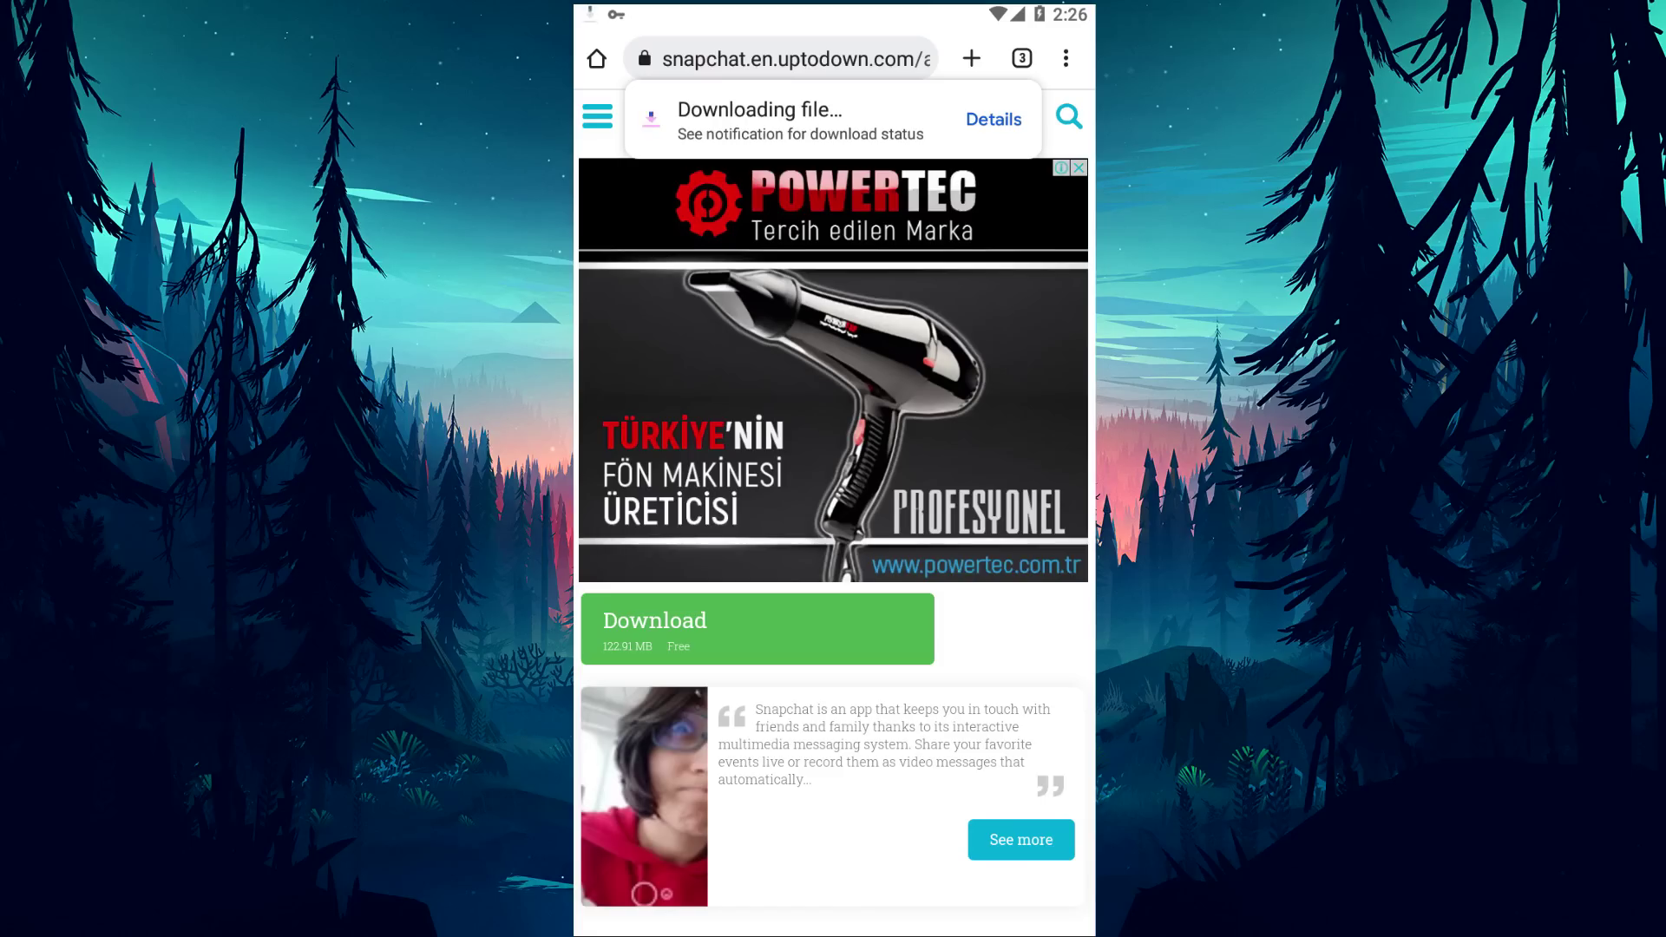
pyautogui.press('Home')
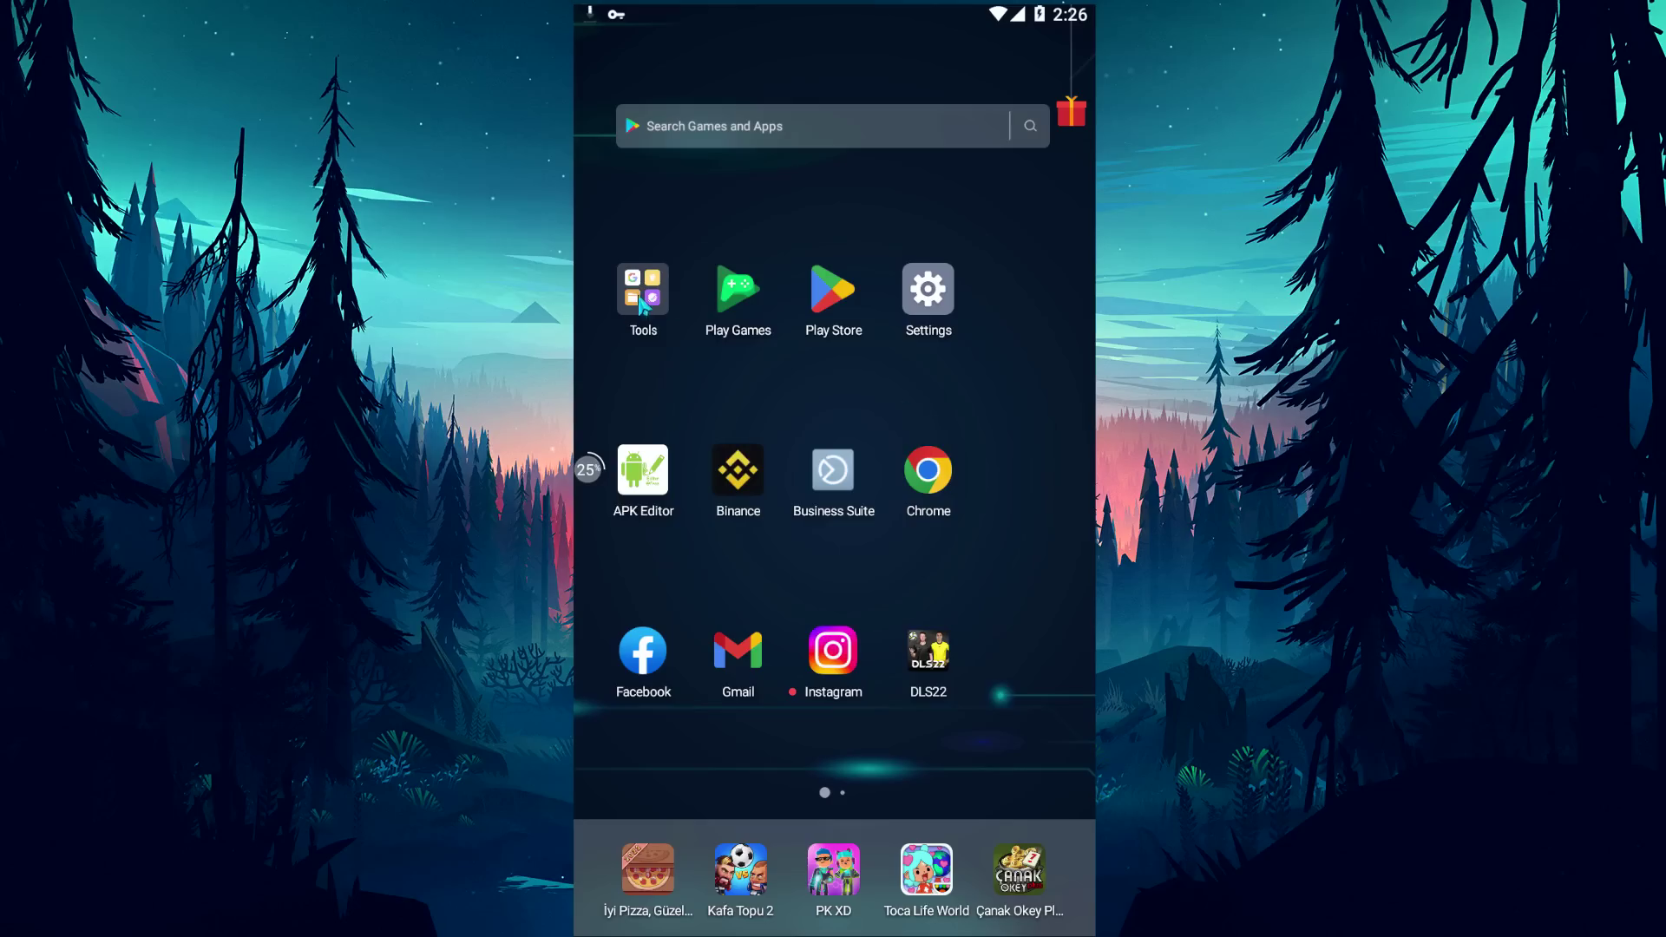
# Launch File Manager from the Tools folder and check the APK download progress.
pyautogui.click(643, 295)
pyautogui.click(879, 260)
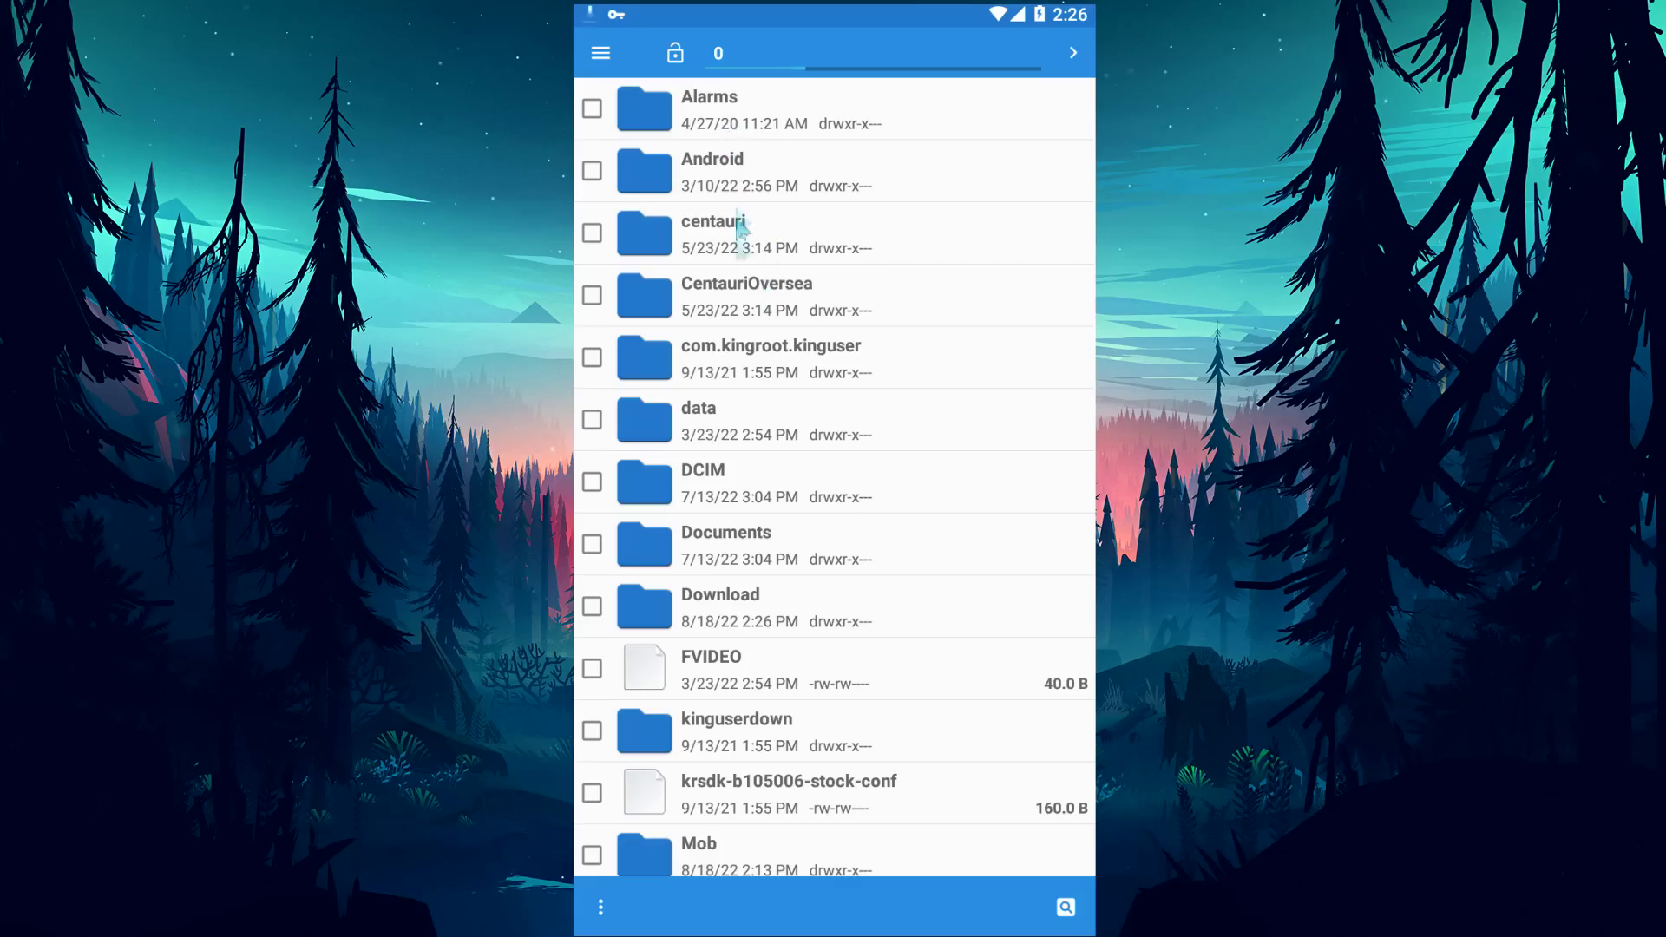
pyautogui.click(737, 617)
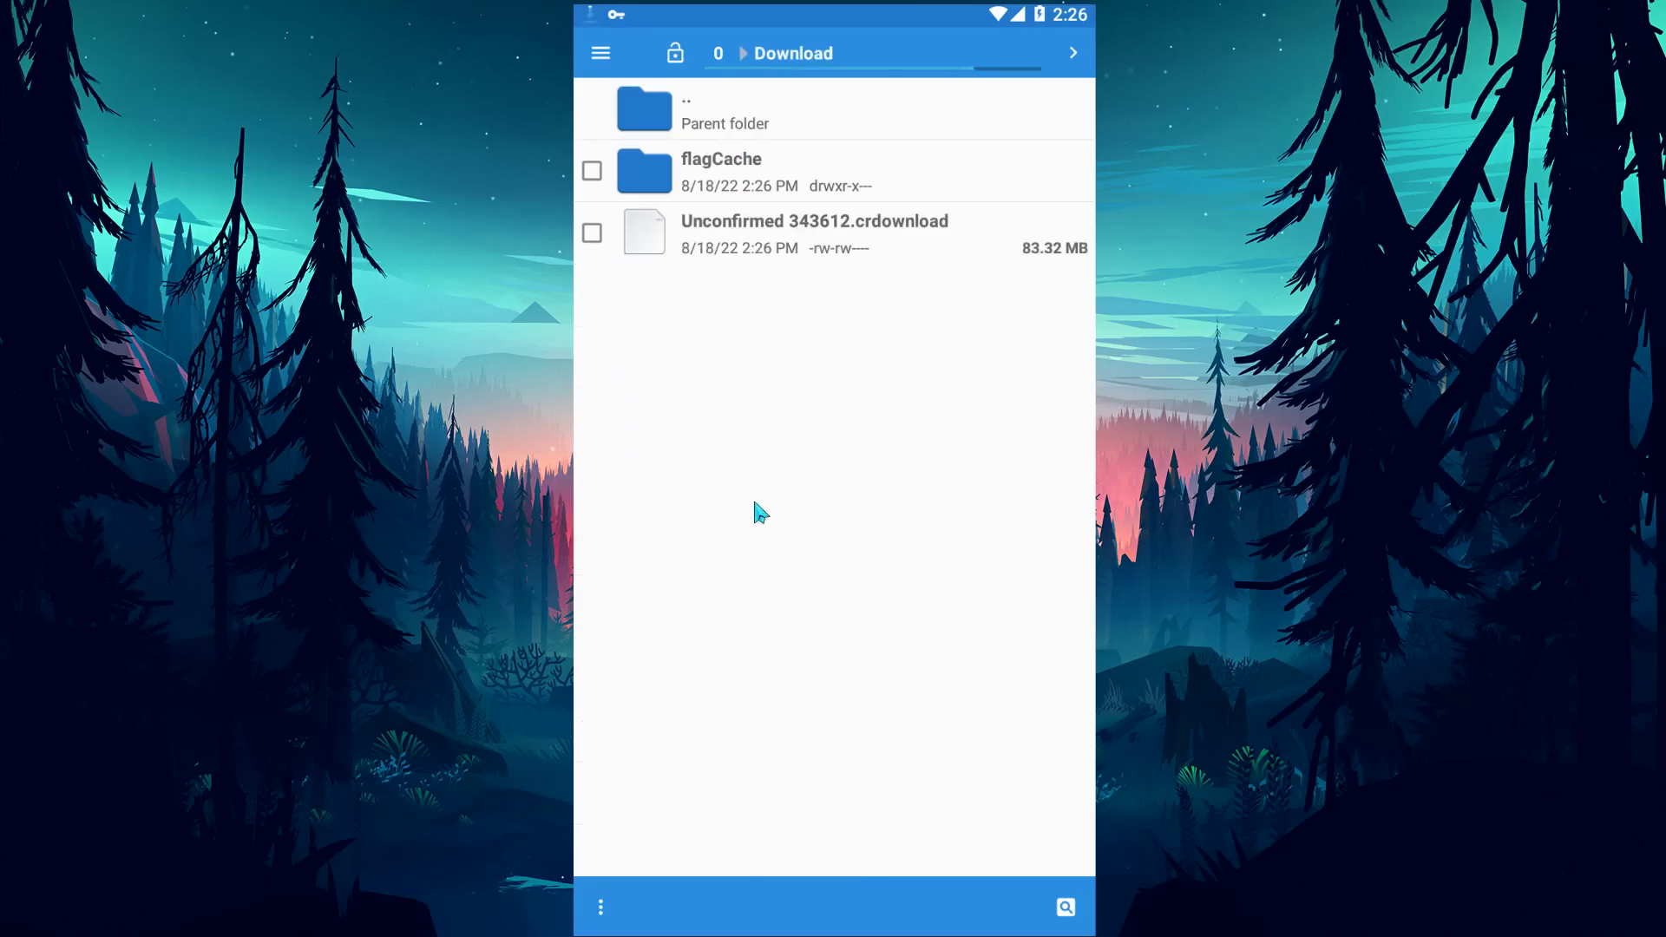
pyautogui.hotkey('alt', 'n')
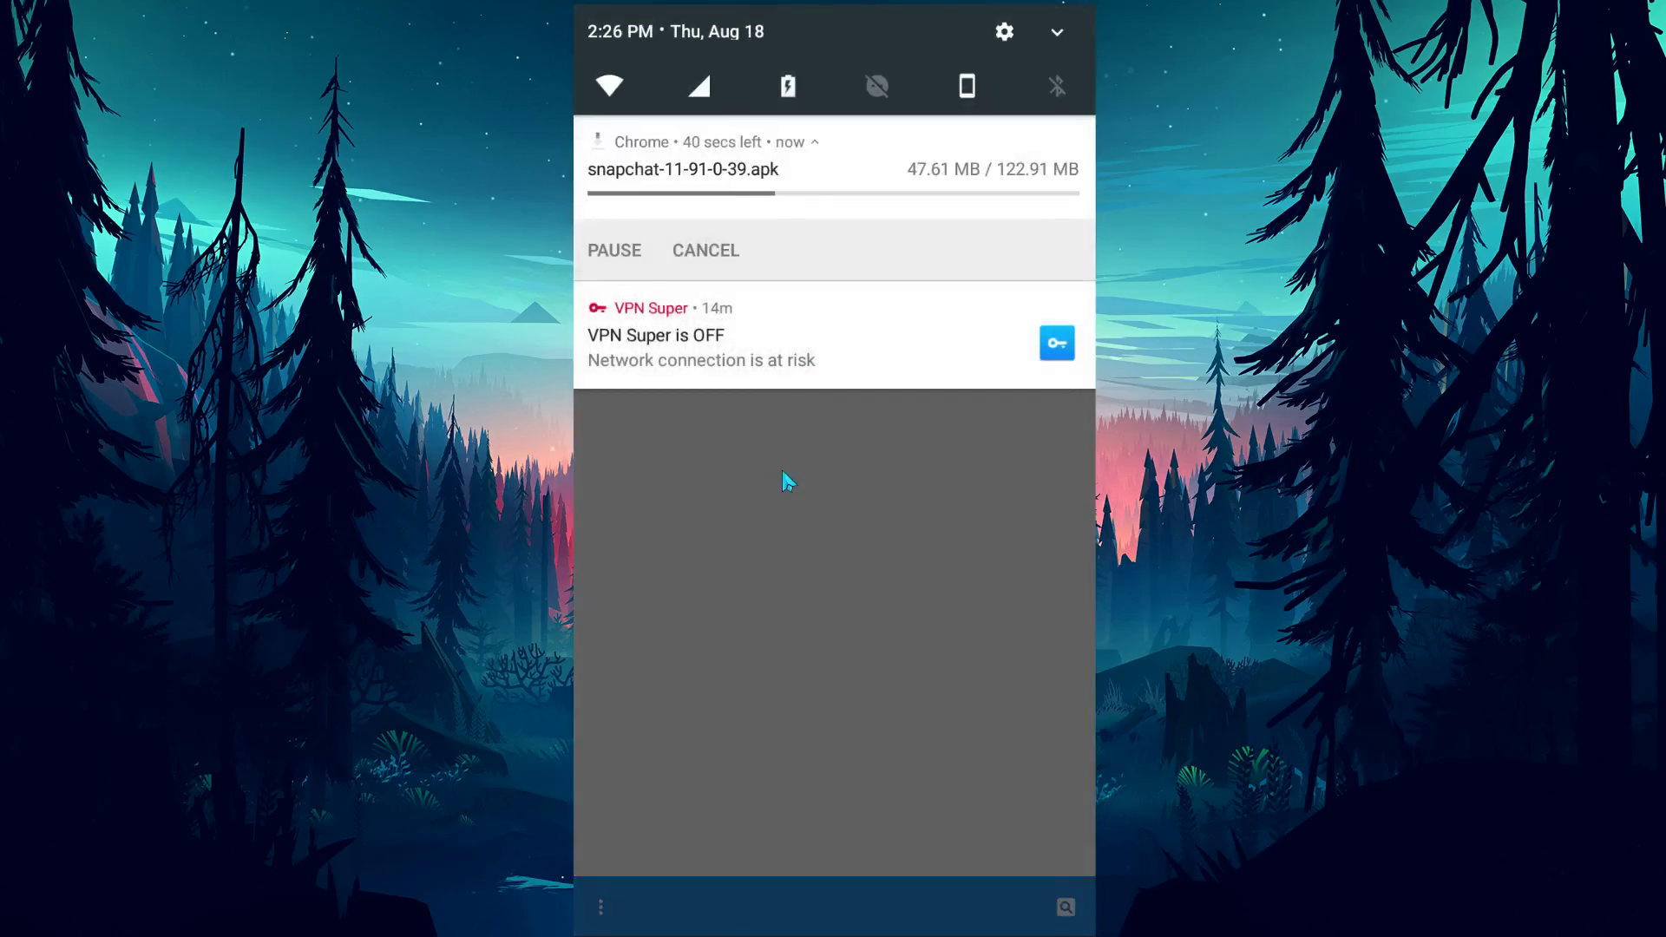
pyautogui.moveTo(783, 471); pyautogui.dragTo(784, 223)
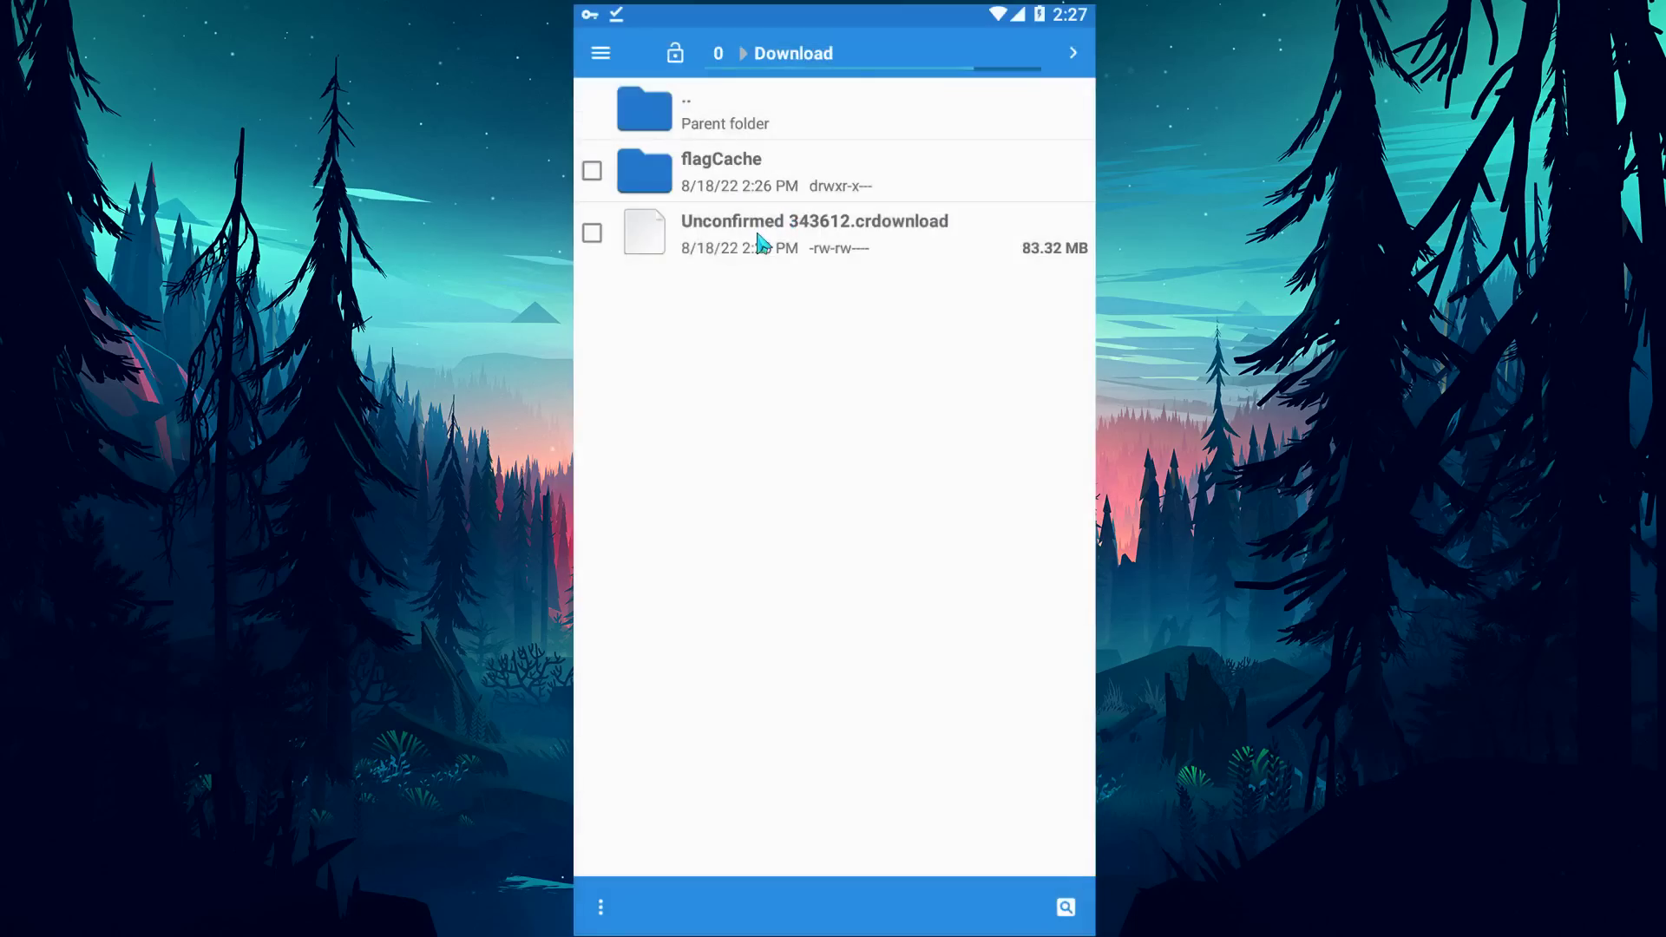
# Open snapchat-11-91-0-39.apk from Internal shared storage's Download folder to install it.
pyautogui.click(601, 53)
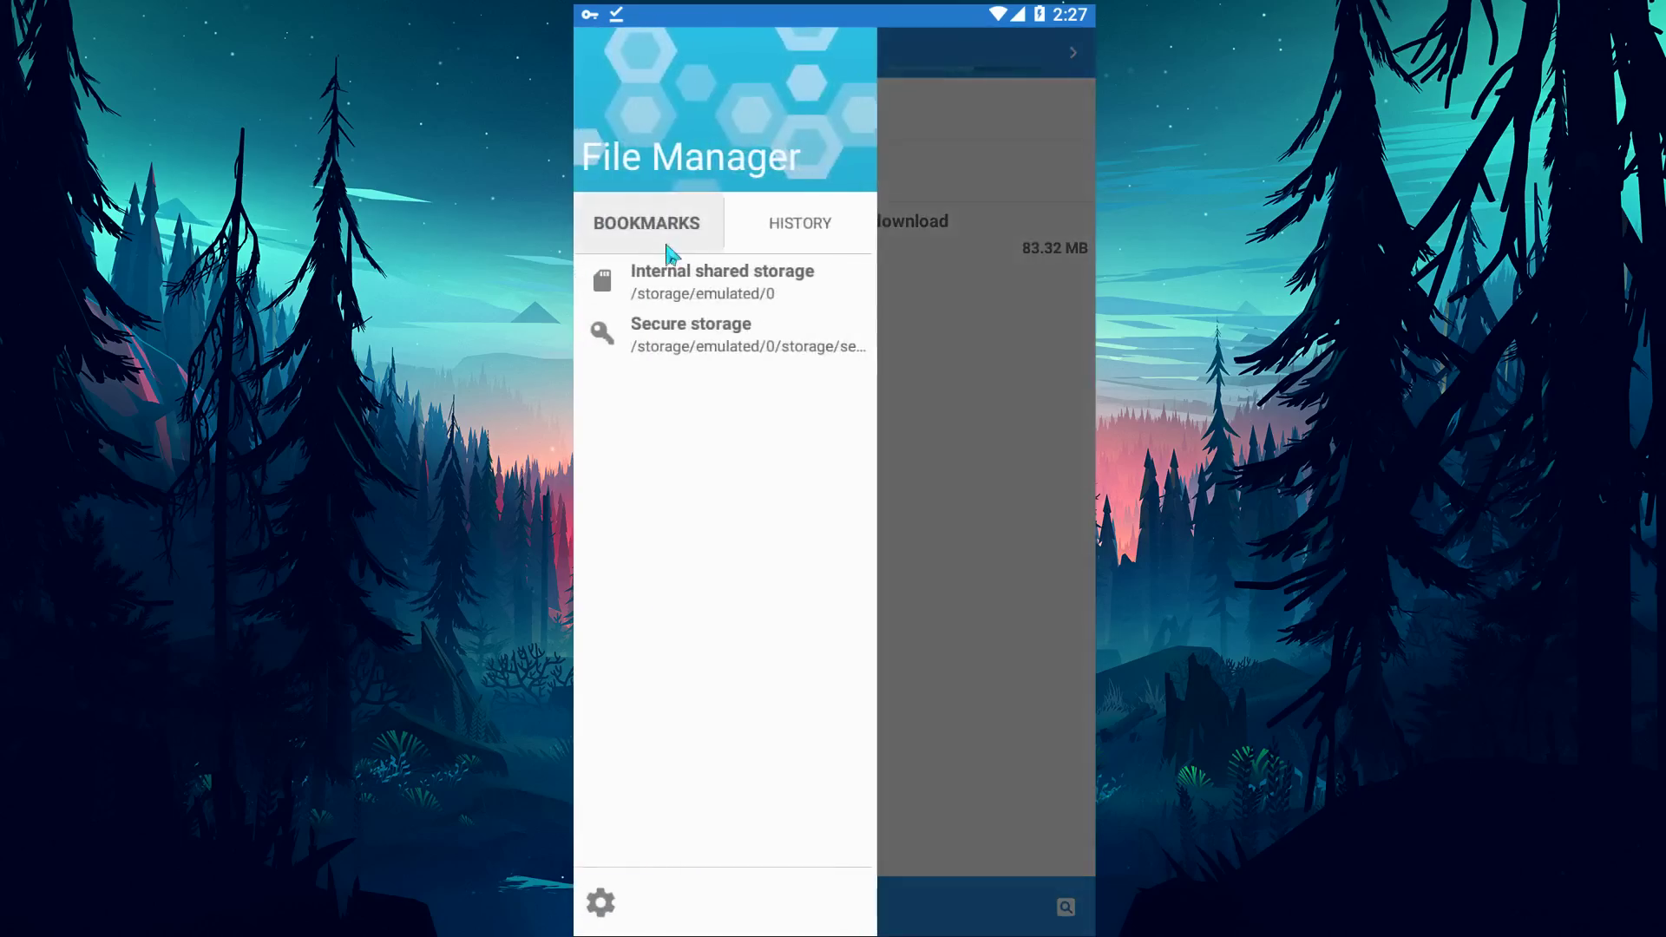
pyautogui.click(710, 297)
pyautogui.scroll(-2, 796, 431)
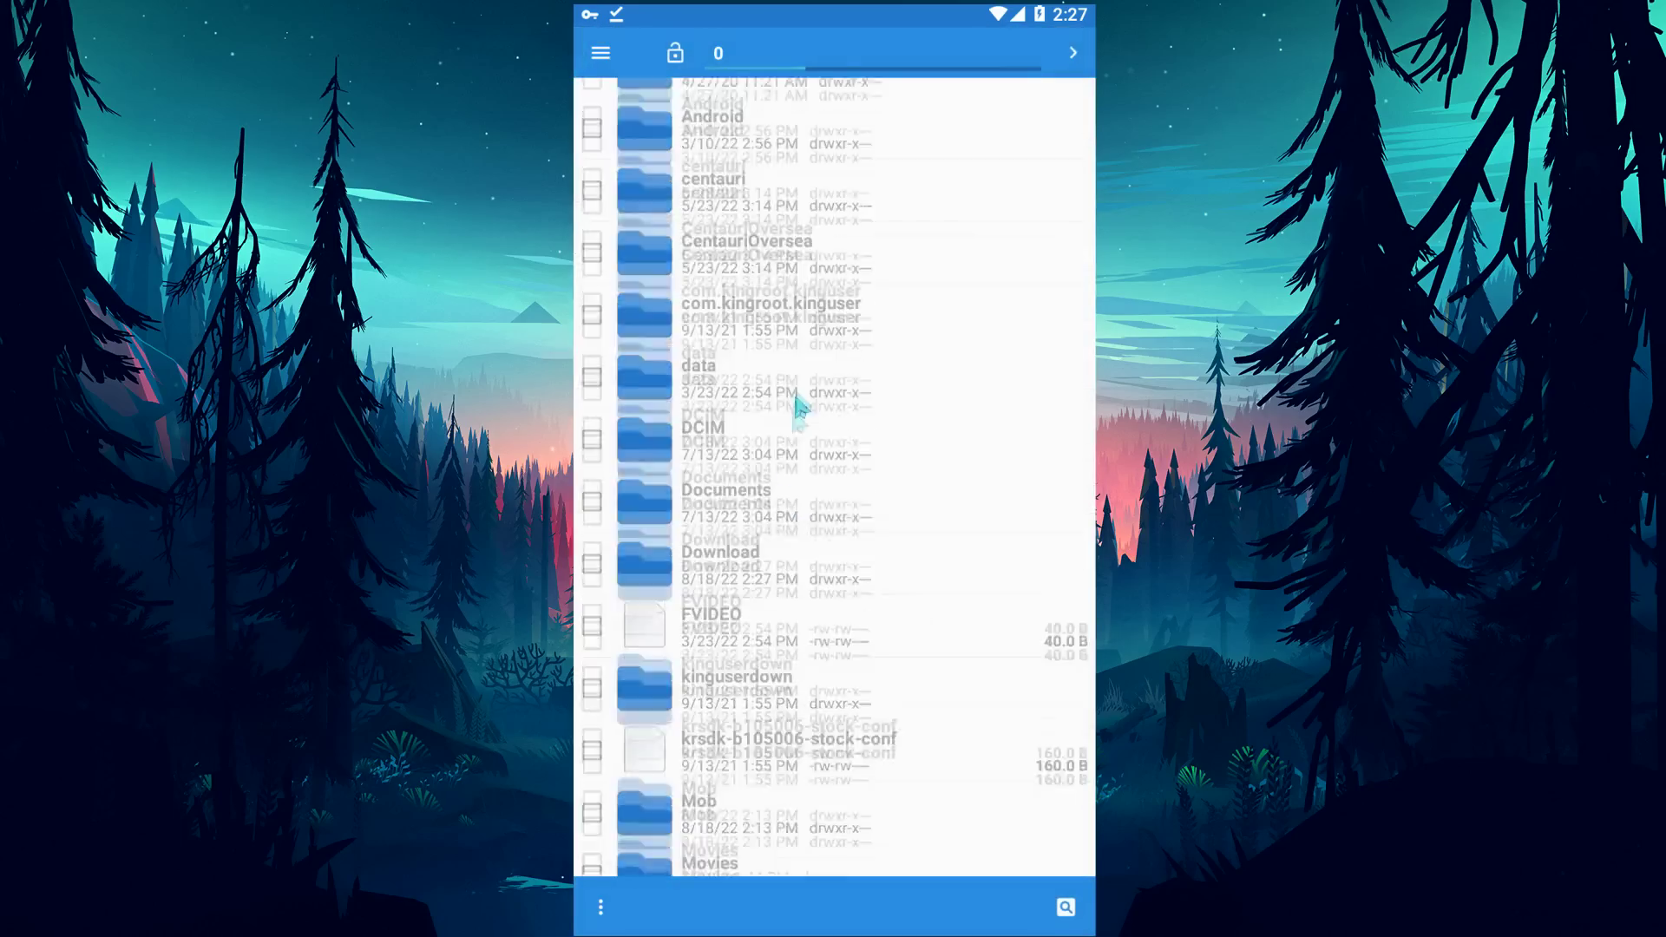
pyautogui.click(734, 520)
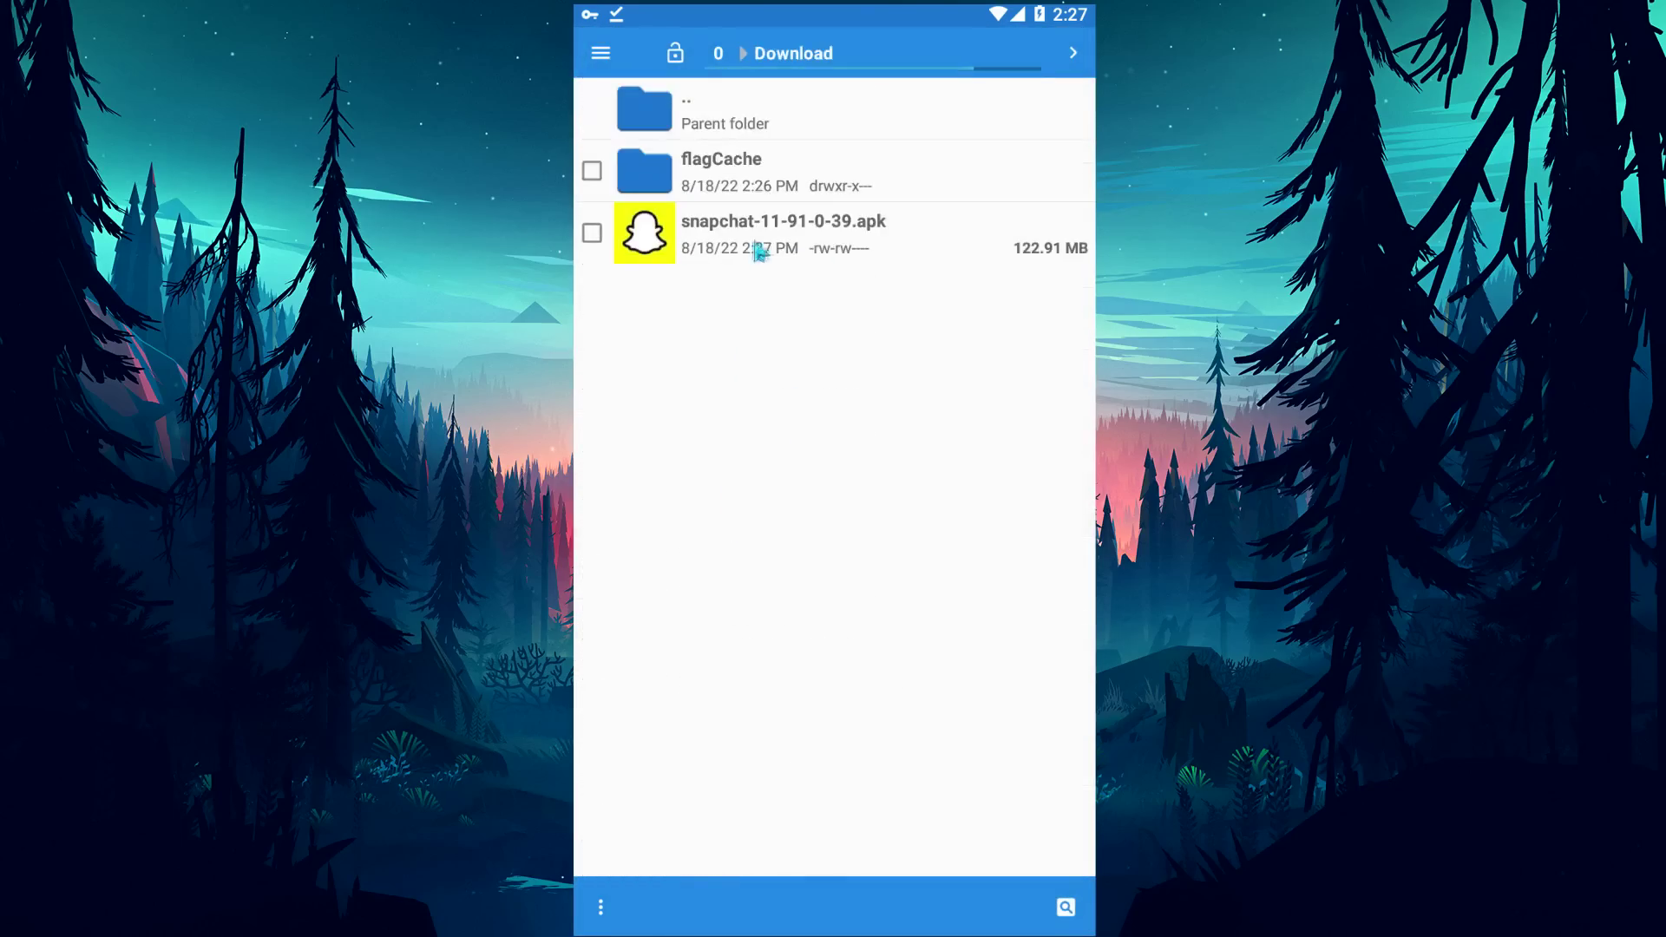
pyautogui.click(769, 248)
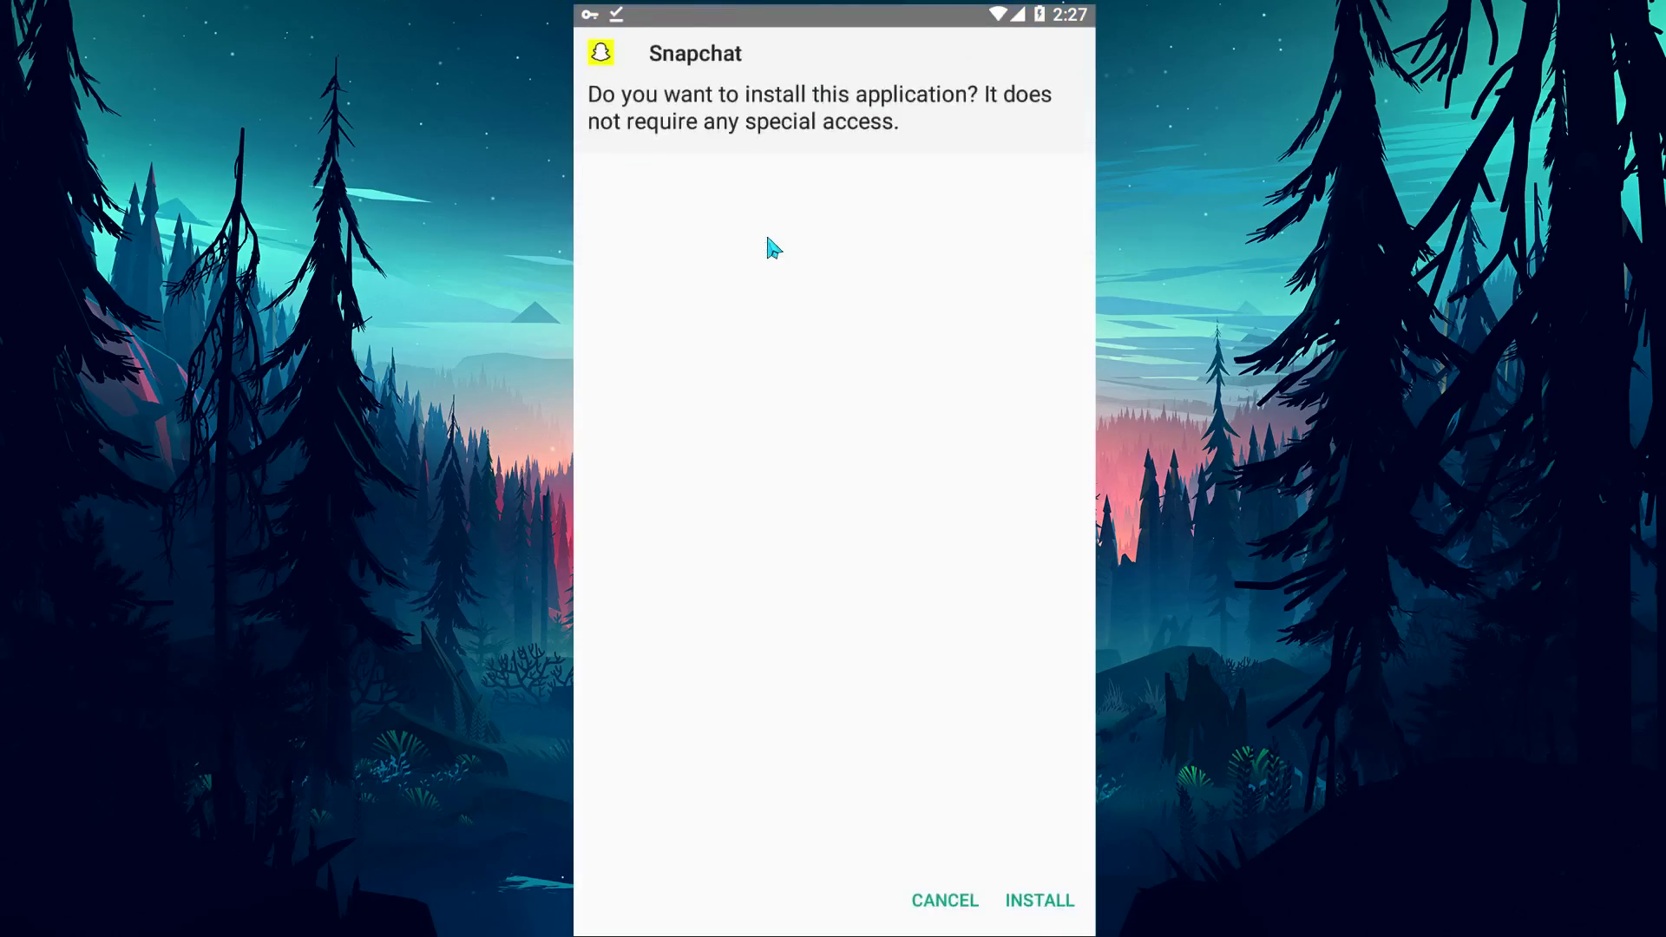
# Install Snapchat 11.91.0.39, launch it once, and go to its Log In page.
pyautogui.click(1044, 903)
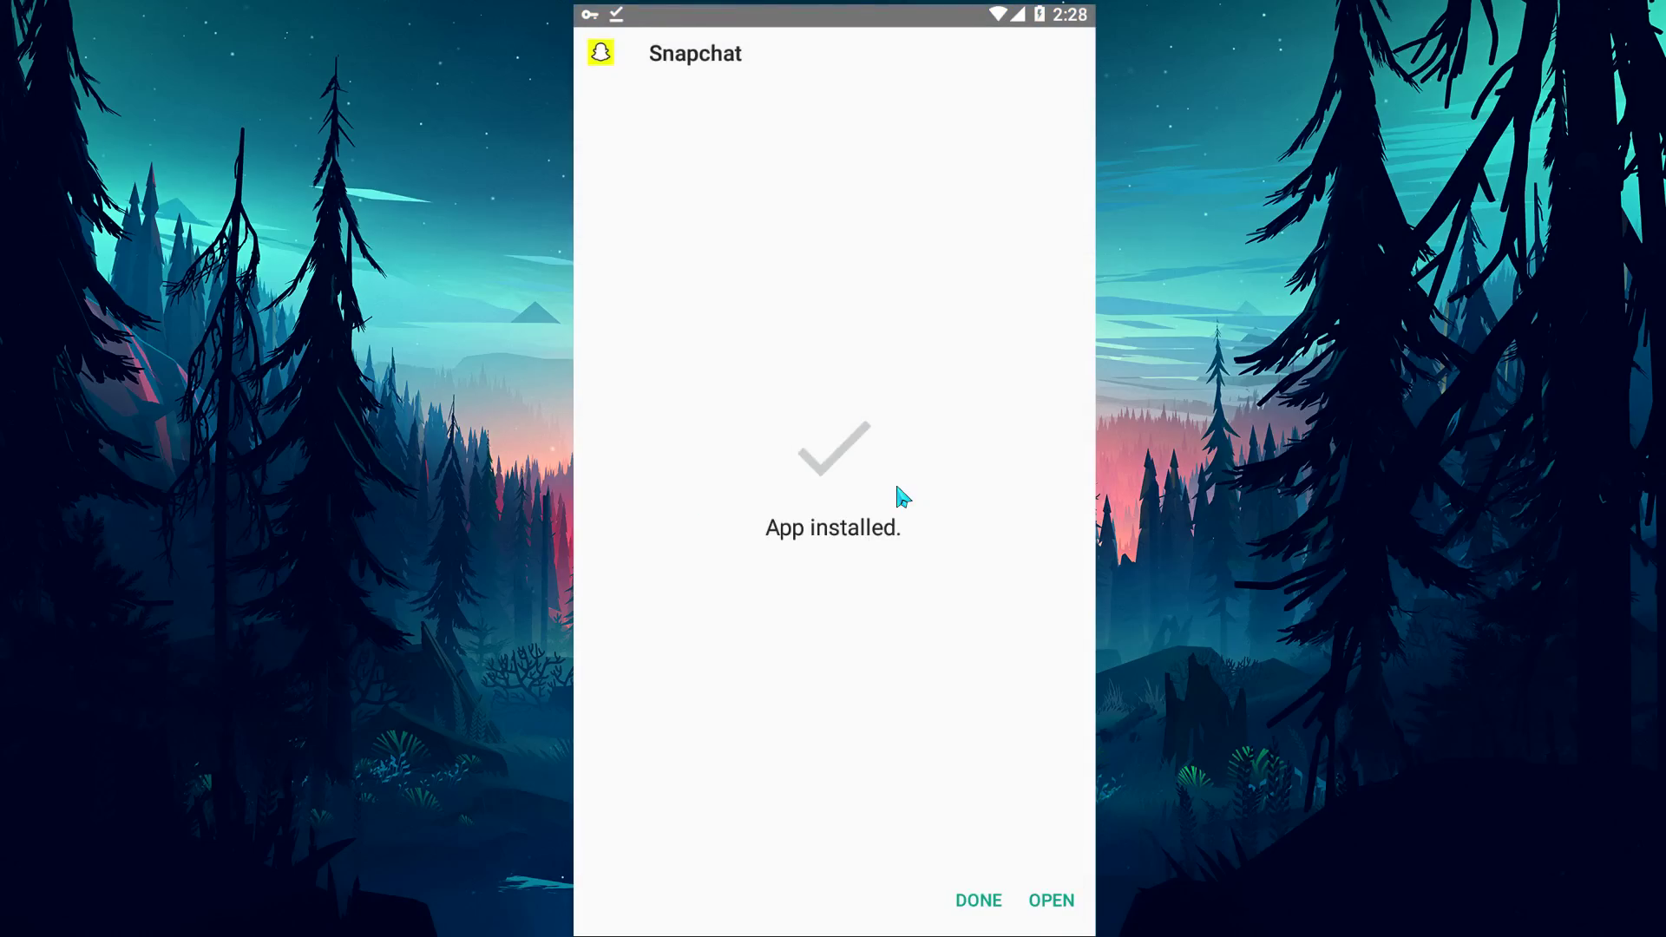
pyautogui.click(1055, 900)
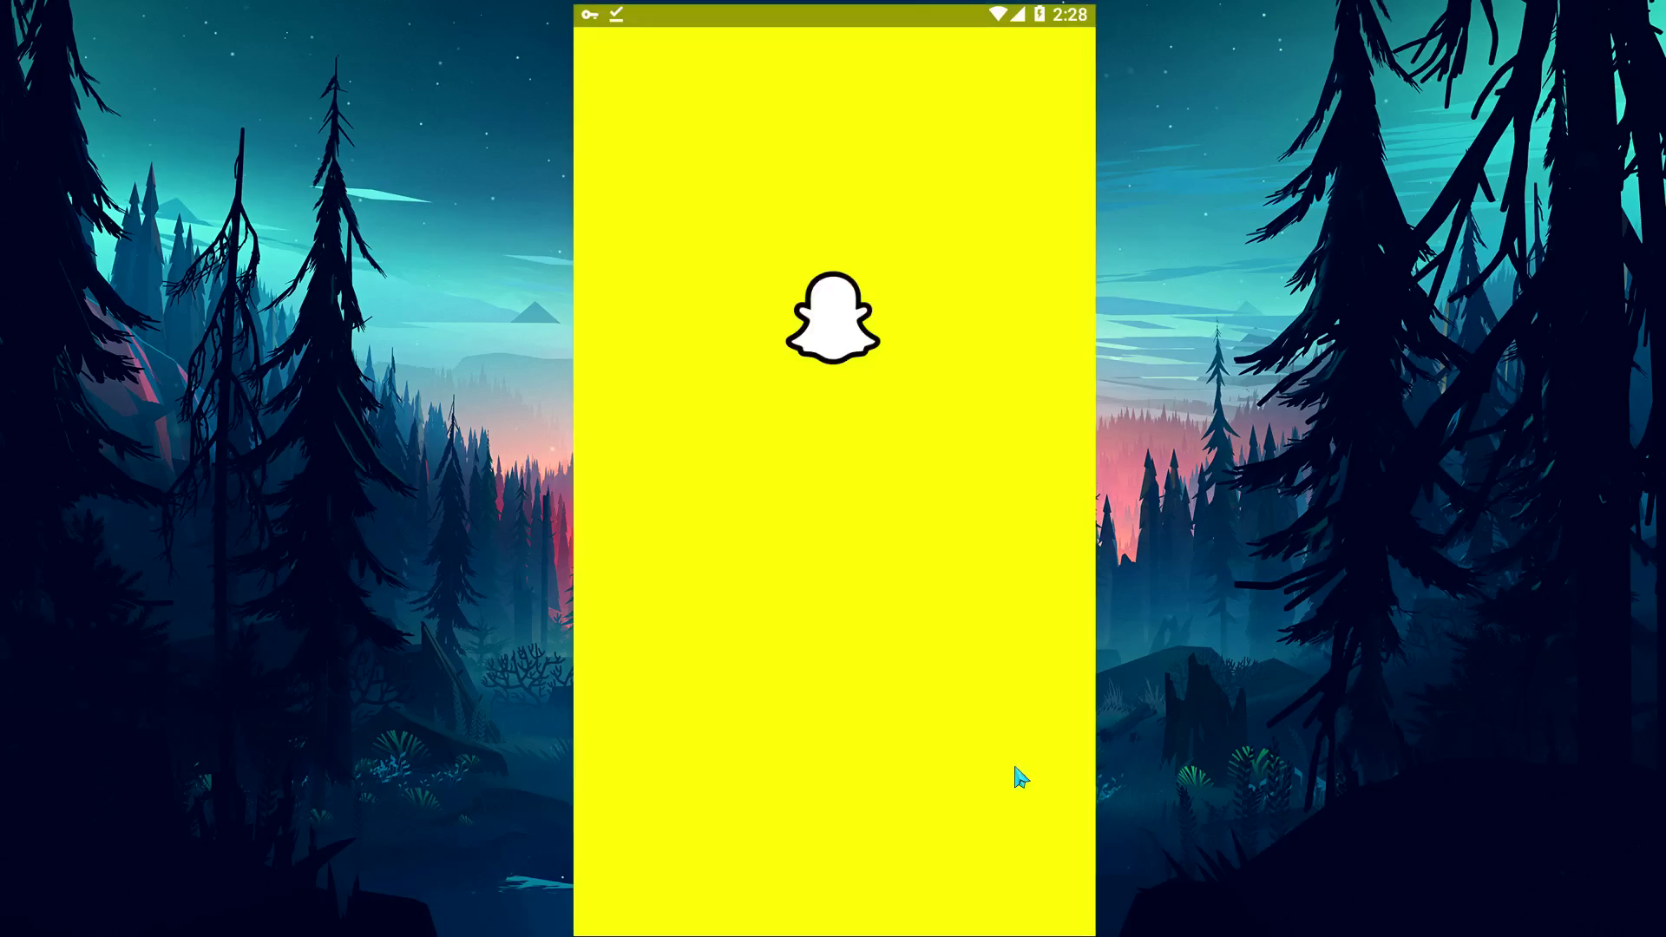
pyautogui.click(788, 920)
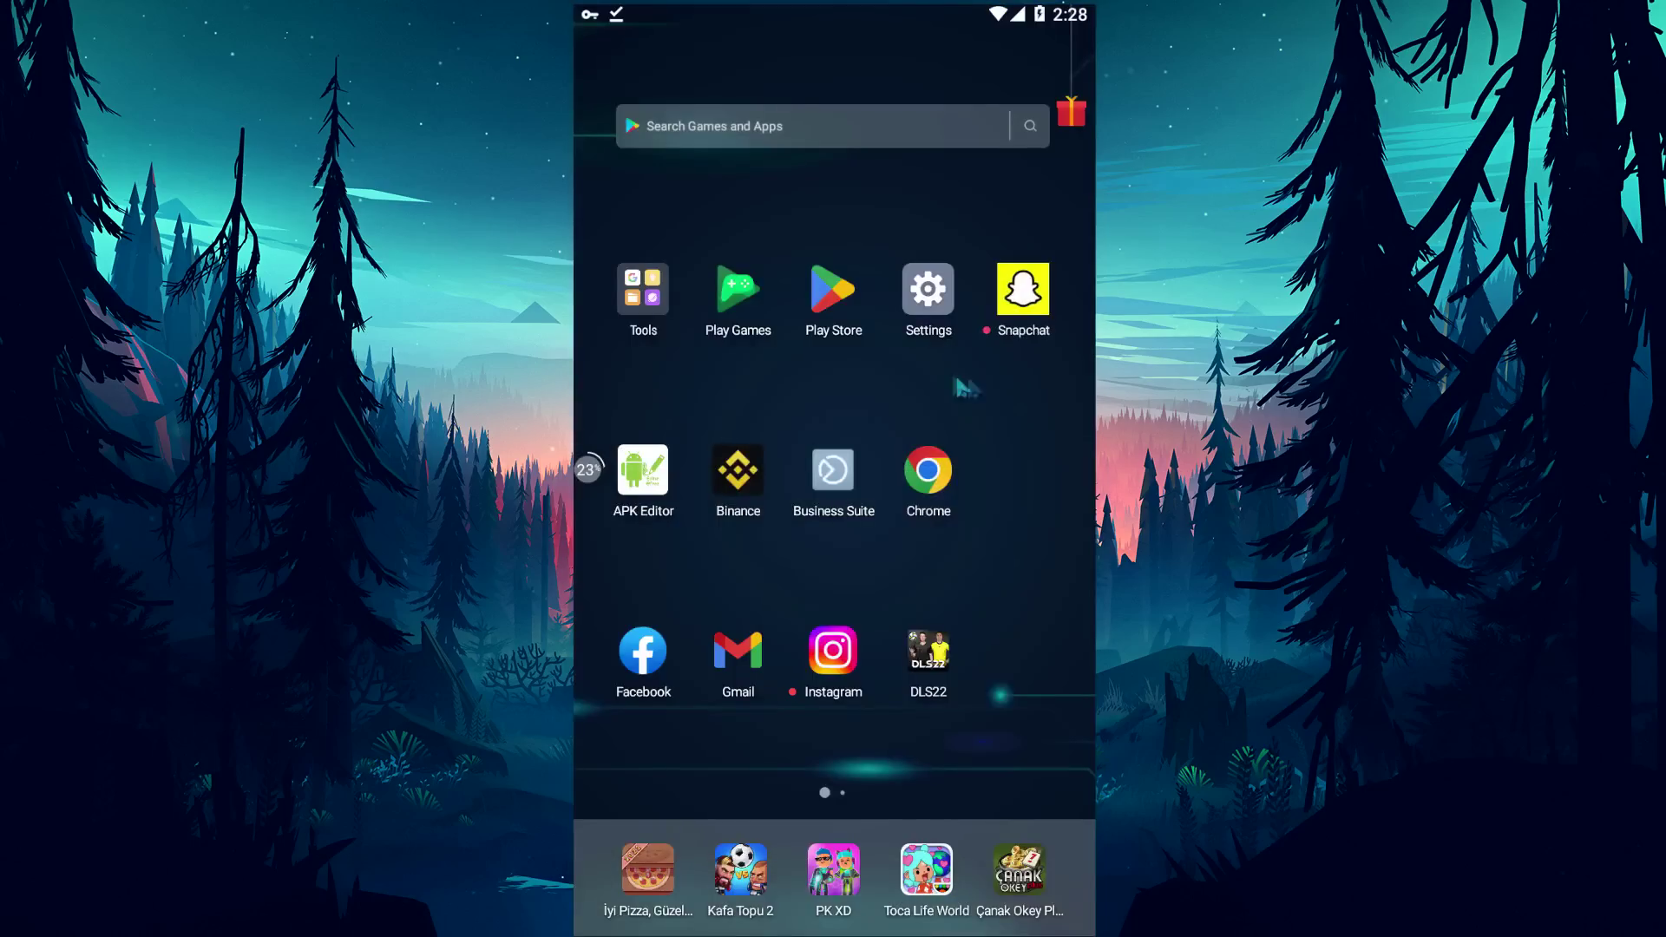
# Search the Play Store for 'Multiple Accounts' and view the app's page.
pyautogui.click(846, 305)
pyautogui.click(809, 60)
pyautogui.write('Multiple Accounts')
pyautogui.press('Return')
pyautogui.click(660, 178)
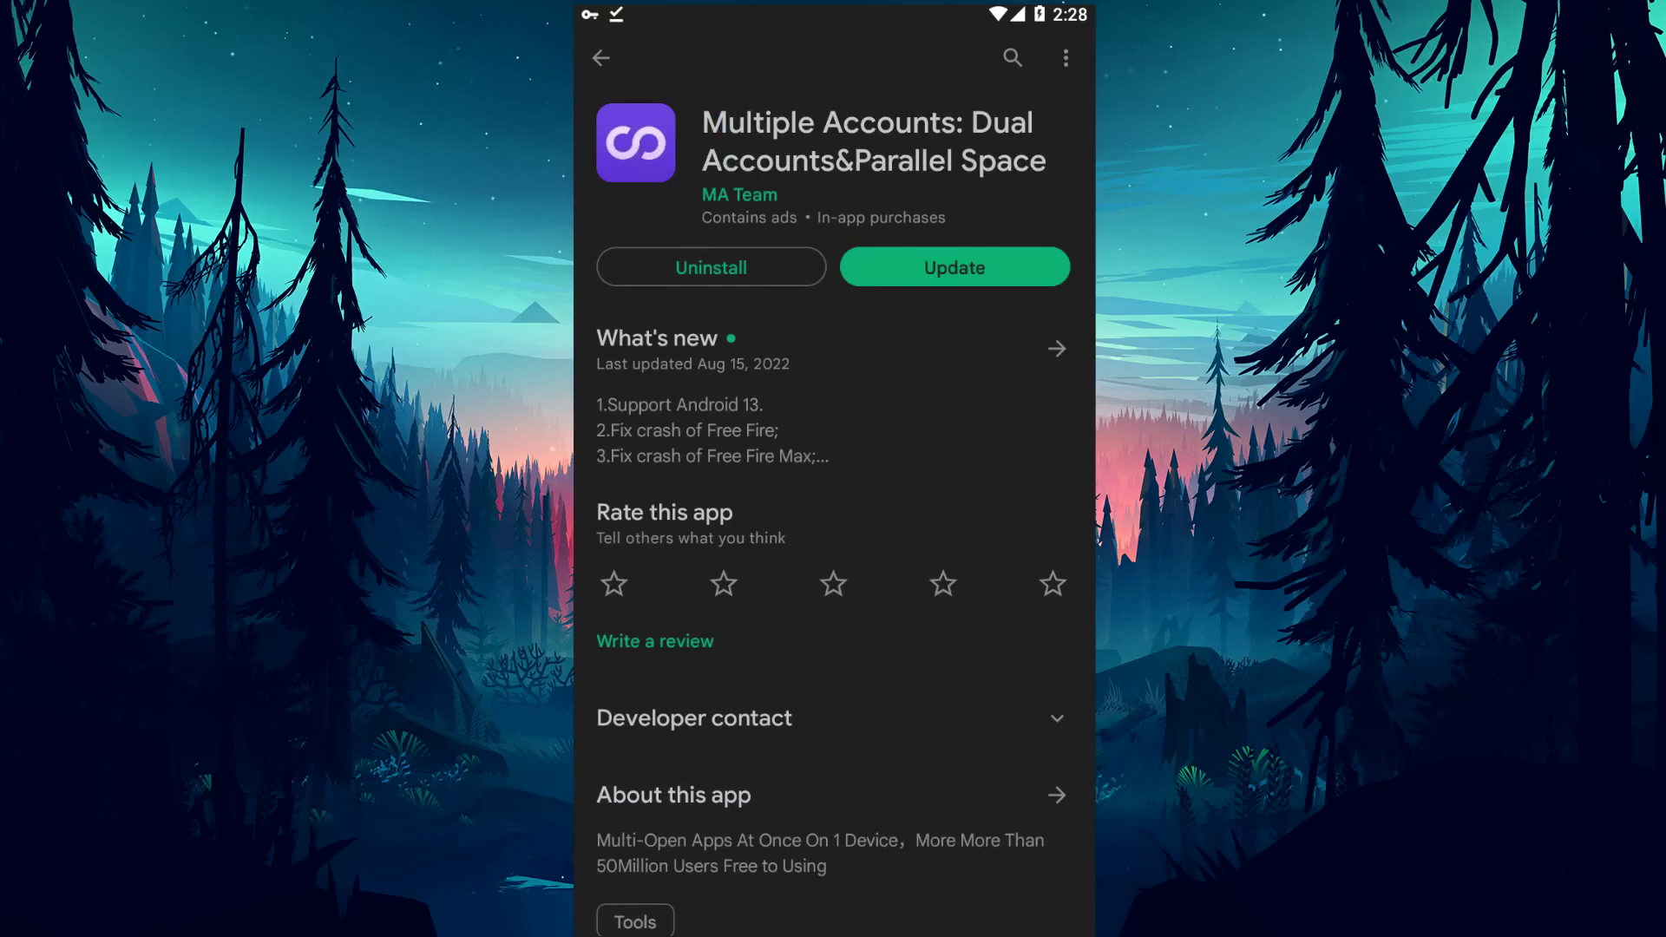
# Return to the home screen, flip between home pages, and reopen Chrome.
pyautogui.press('Home')
pyautogui.moveTo(987, 633); pyautogui.dragTo(758, 565)
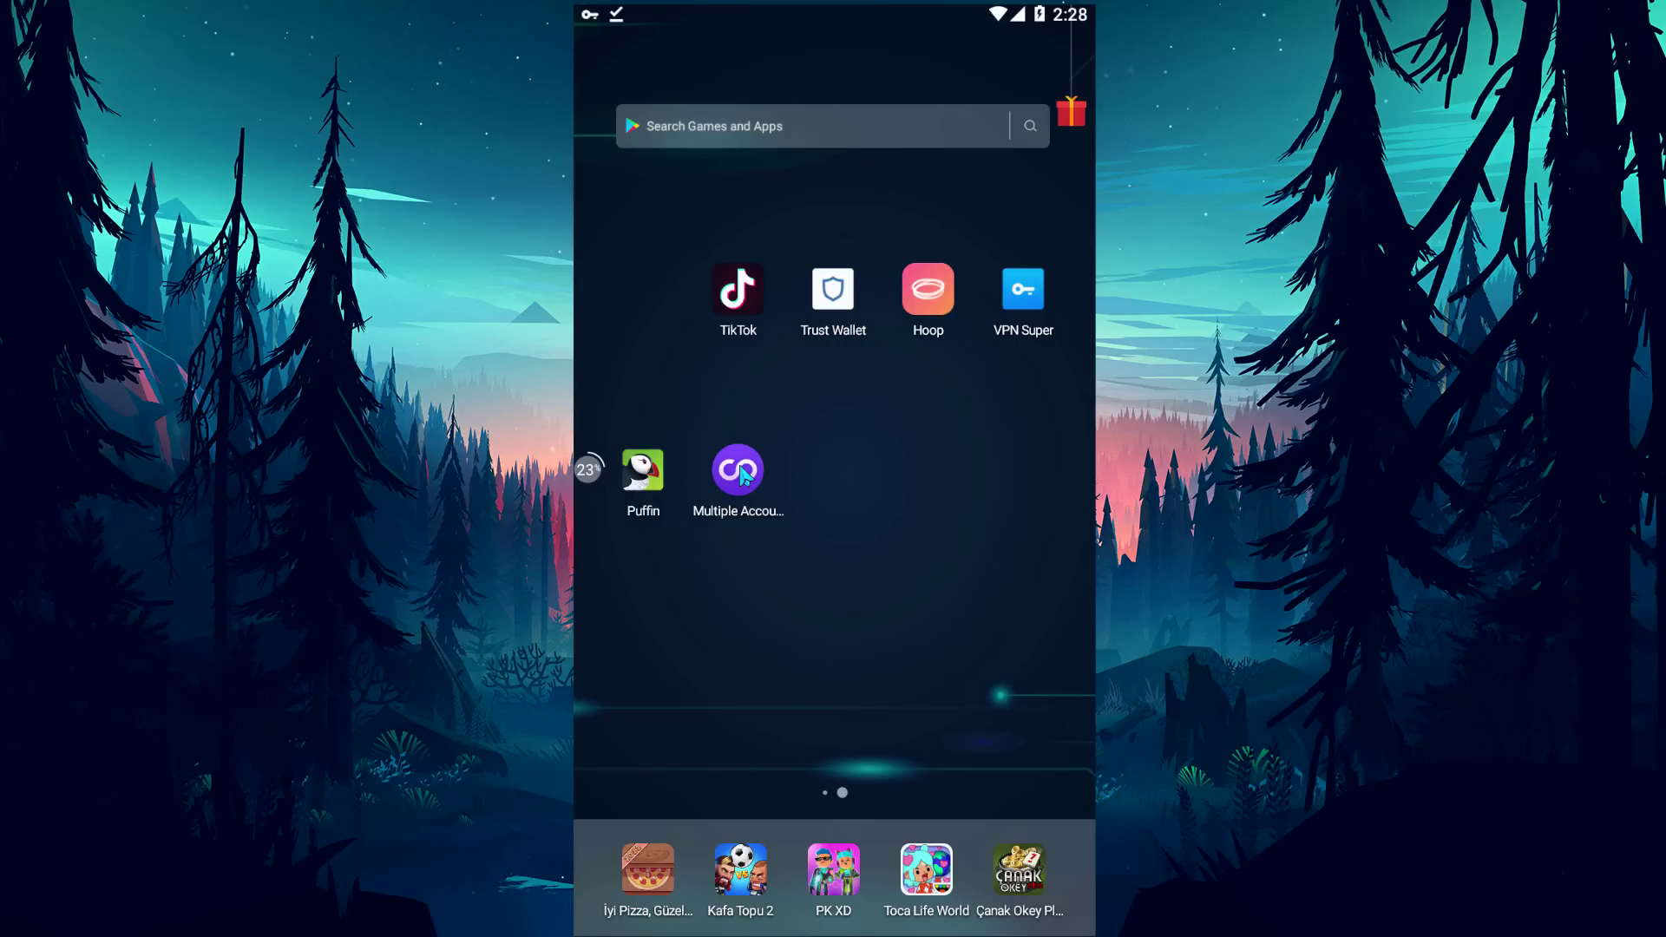
pyautogui.moveTo(723, 590); pyautogui.dragTo(874, 588)
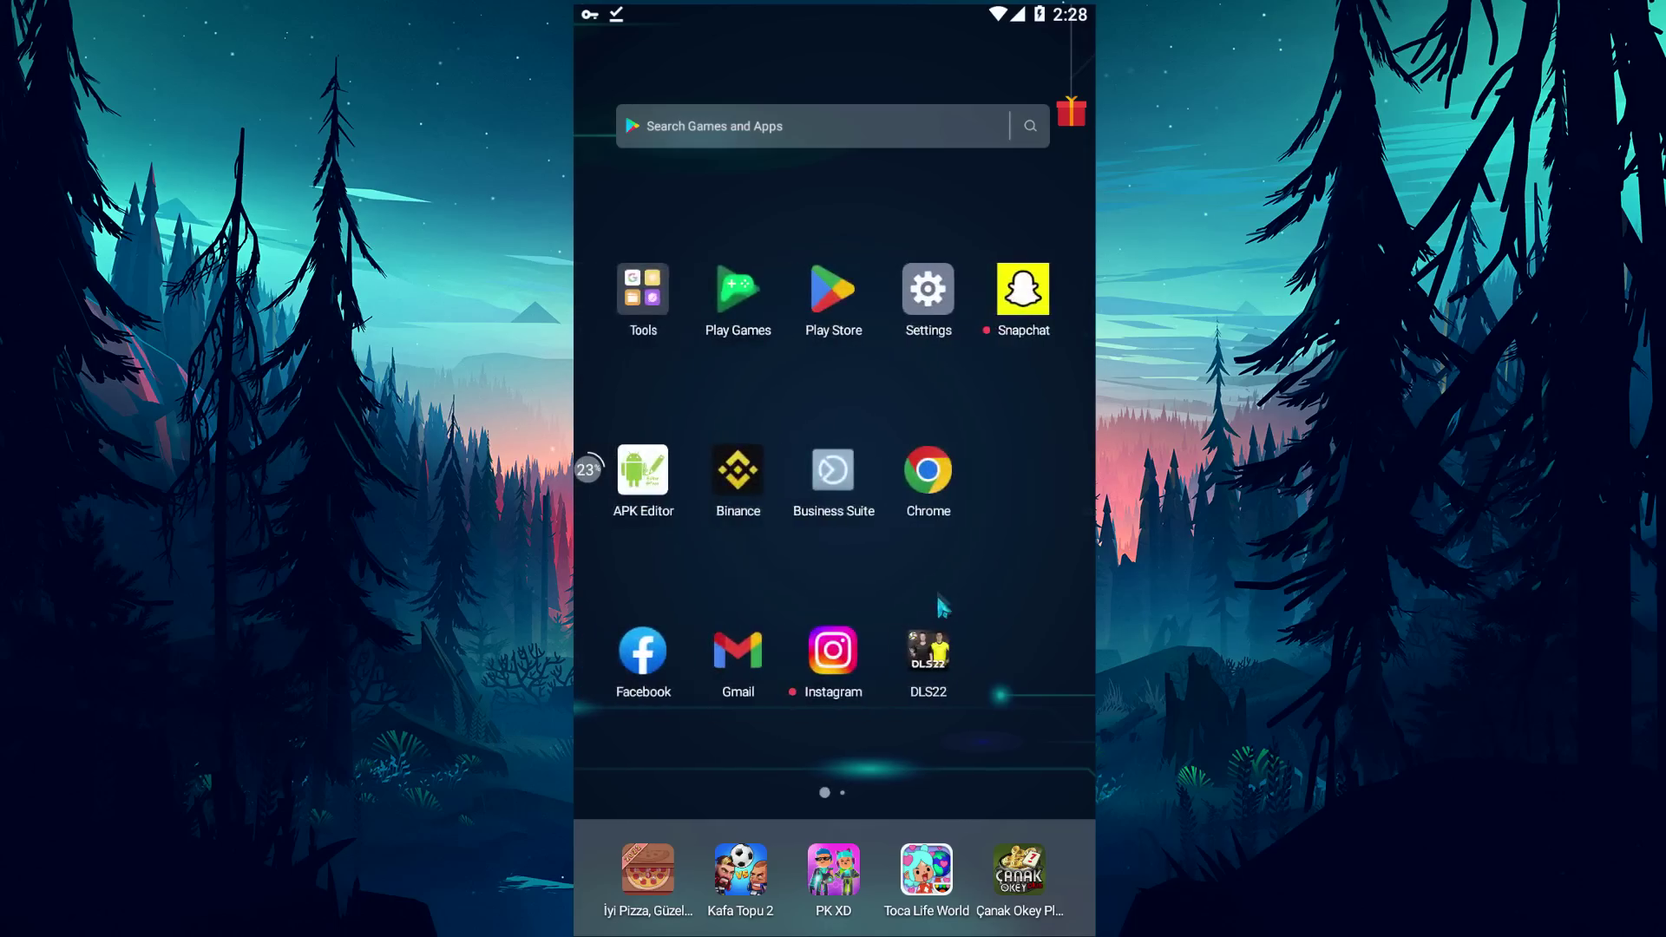
pyautogui.click(926, 483)
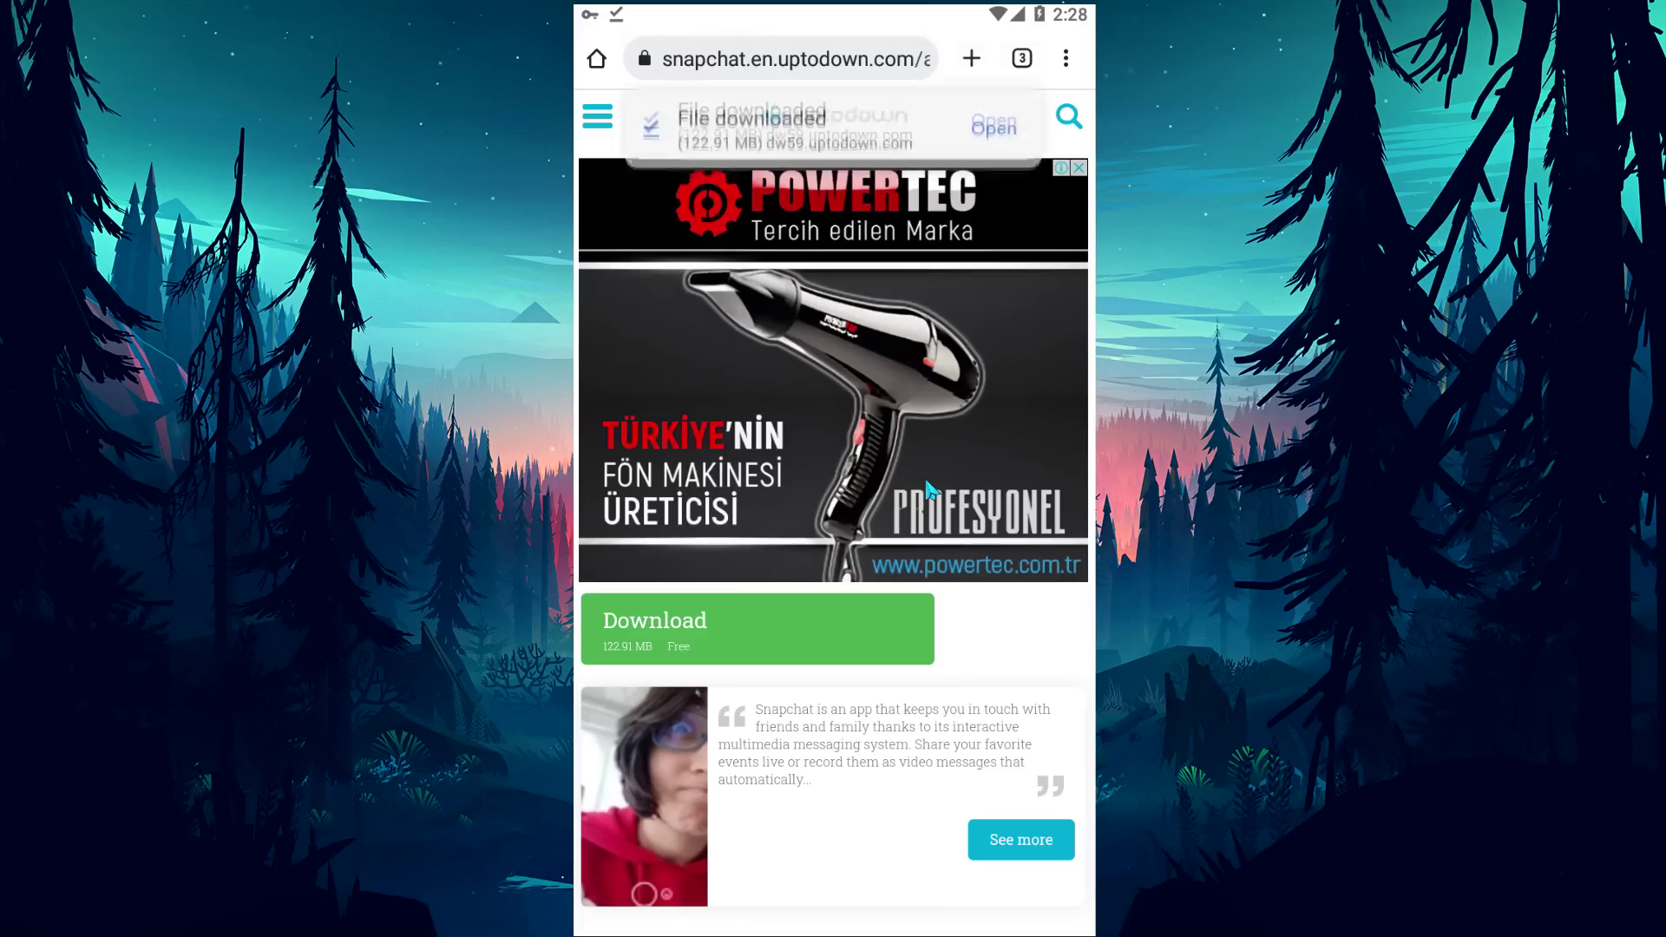
# Open Downdetector from the search results tab and search for Snapchat's status.
pyautogui.click(1017, 55)
pyautogui.click(989, 161)
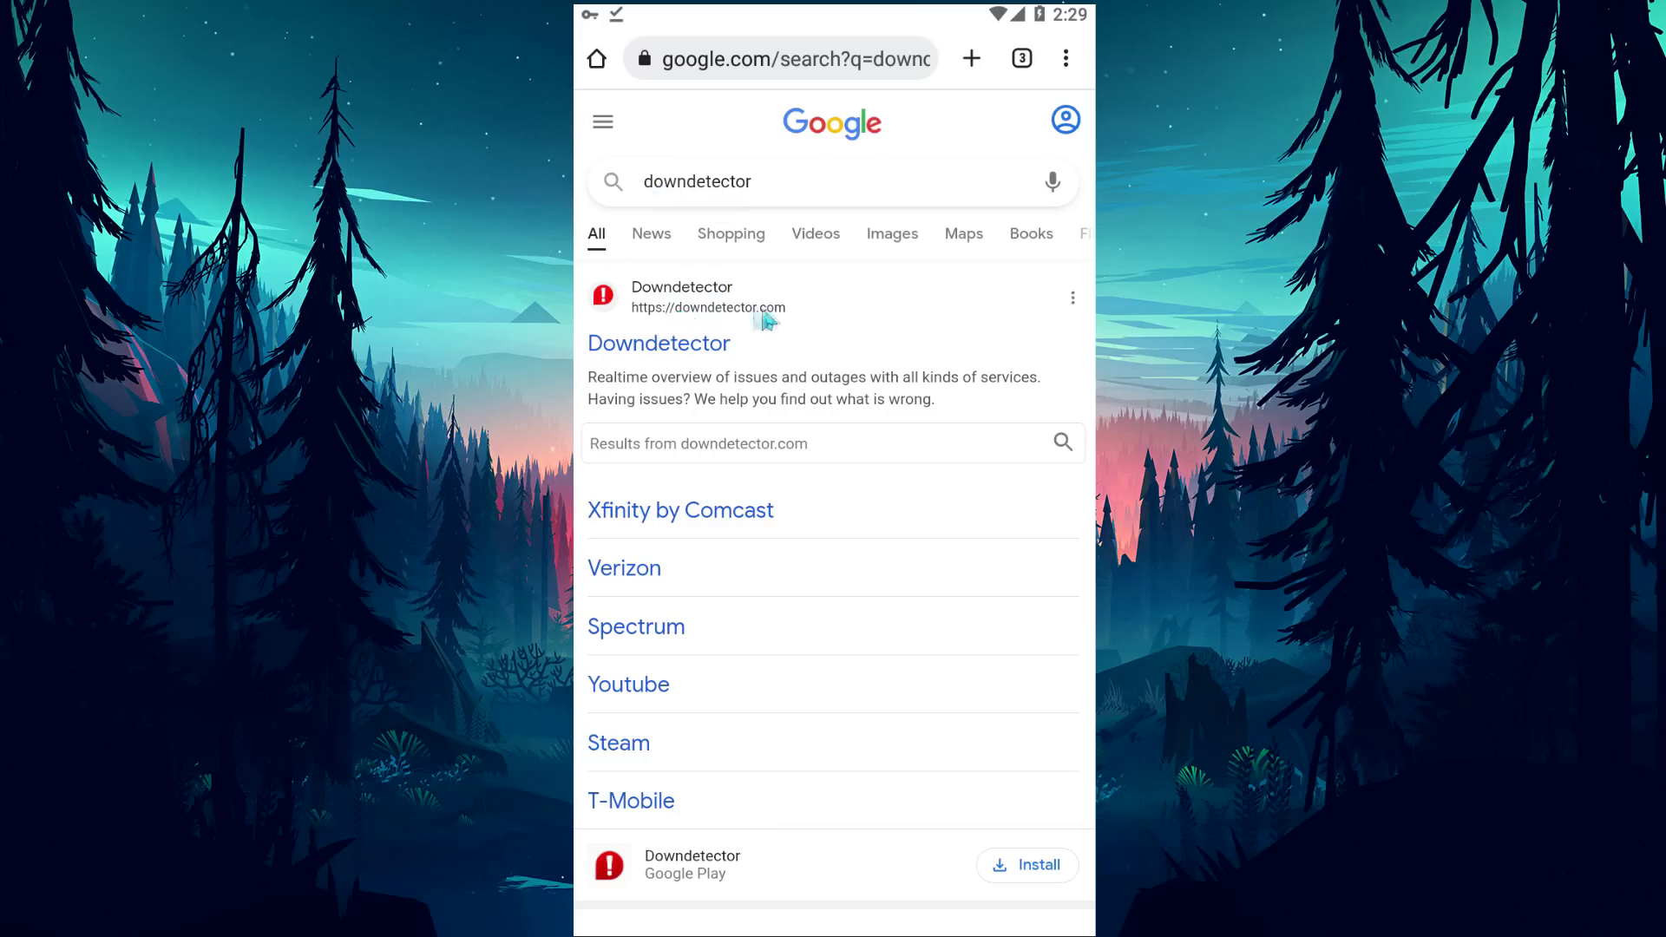
pyautogui.click(687, 353)
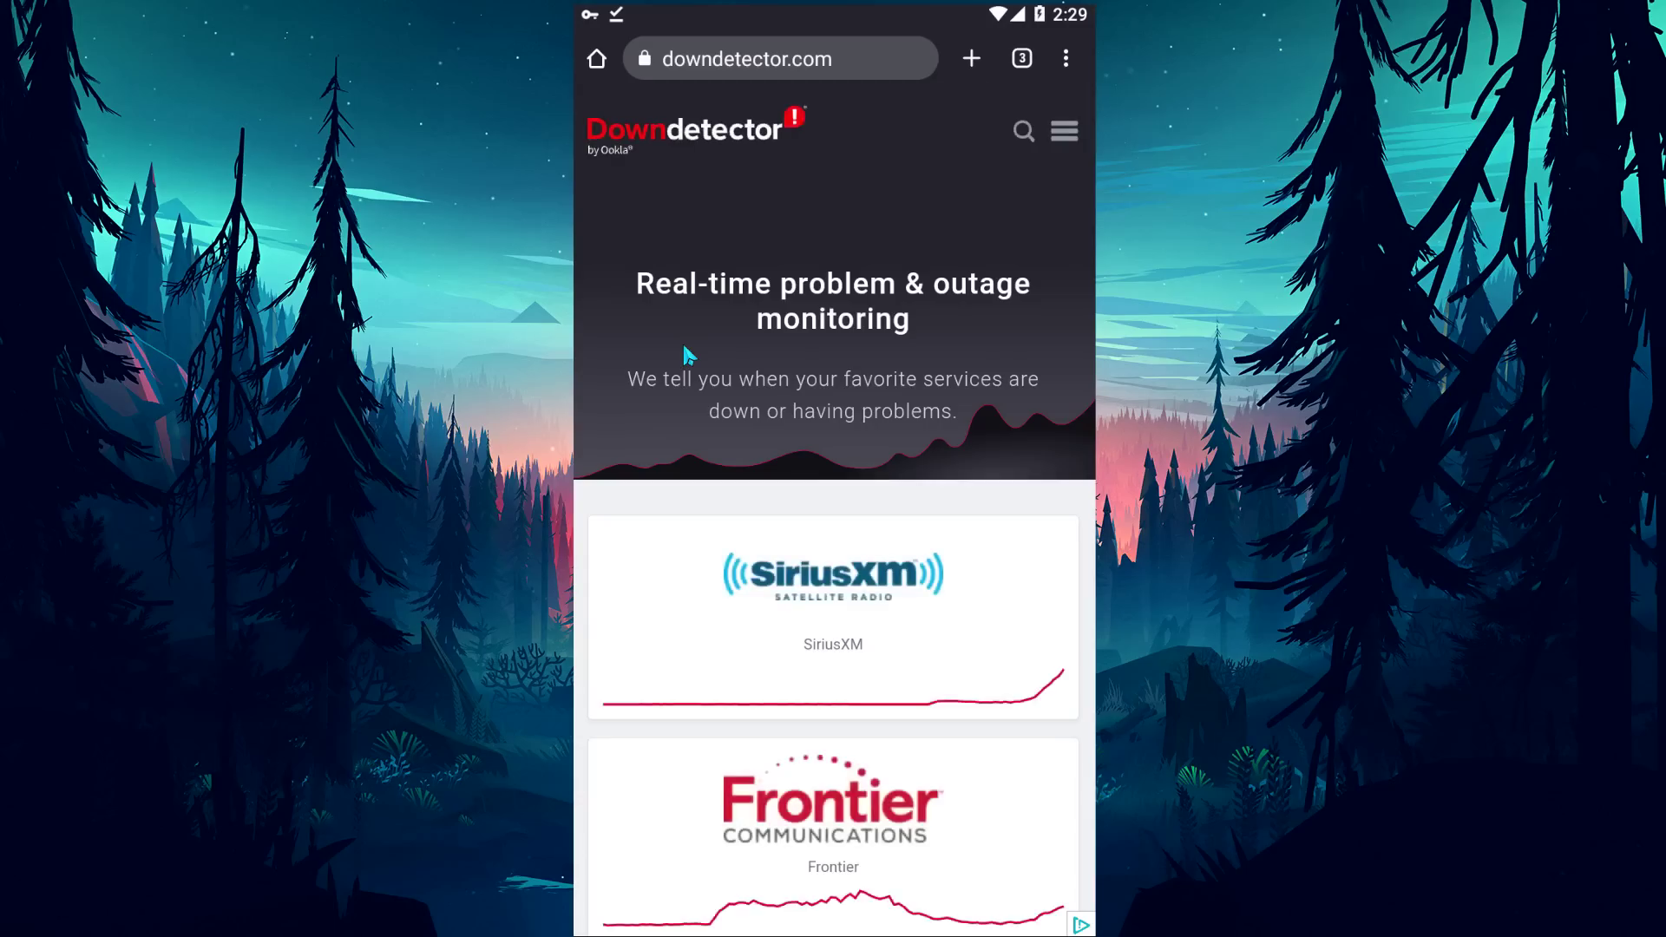
pyautogui.click(1025, 132)
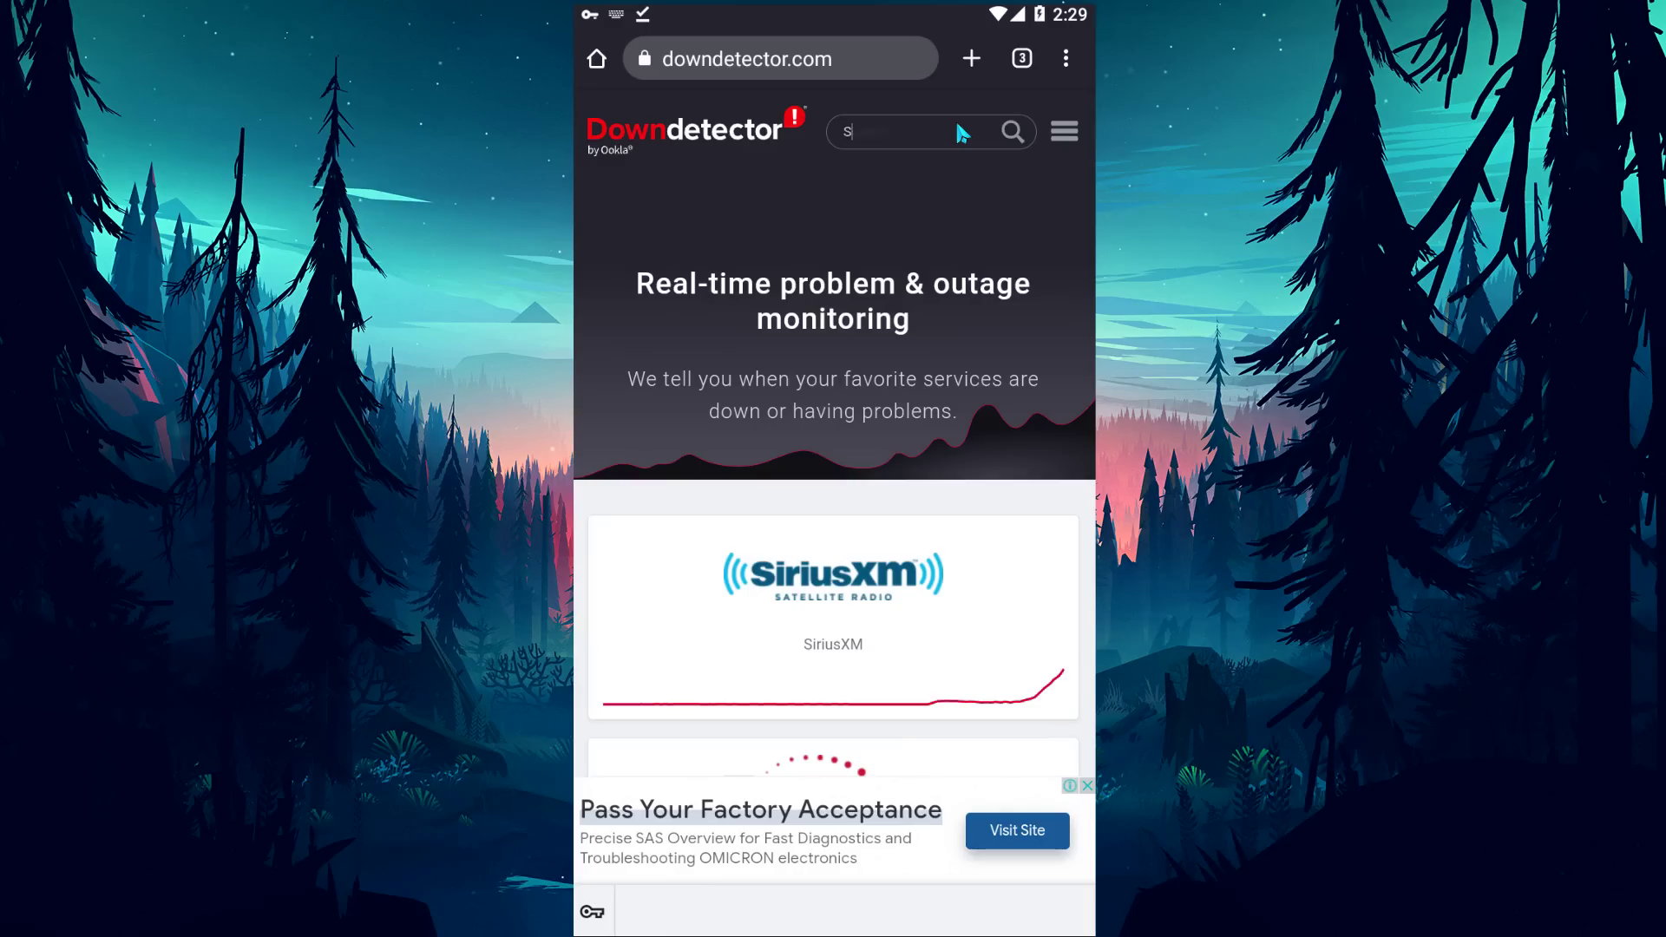
pyautogui.write('Snapchat')
pyautogui.press('Return')
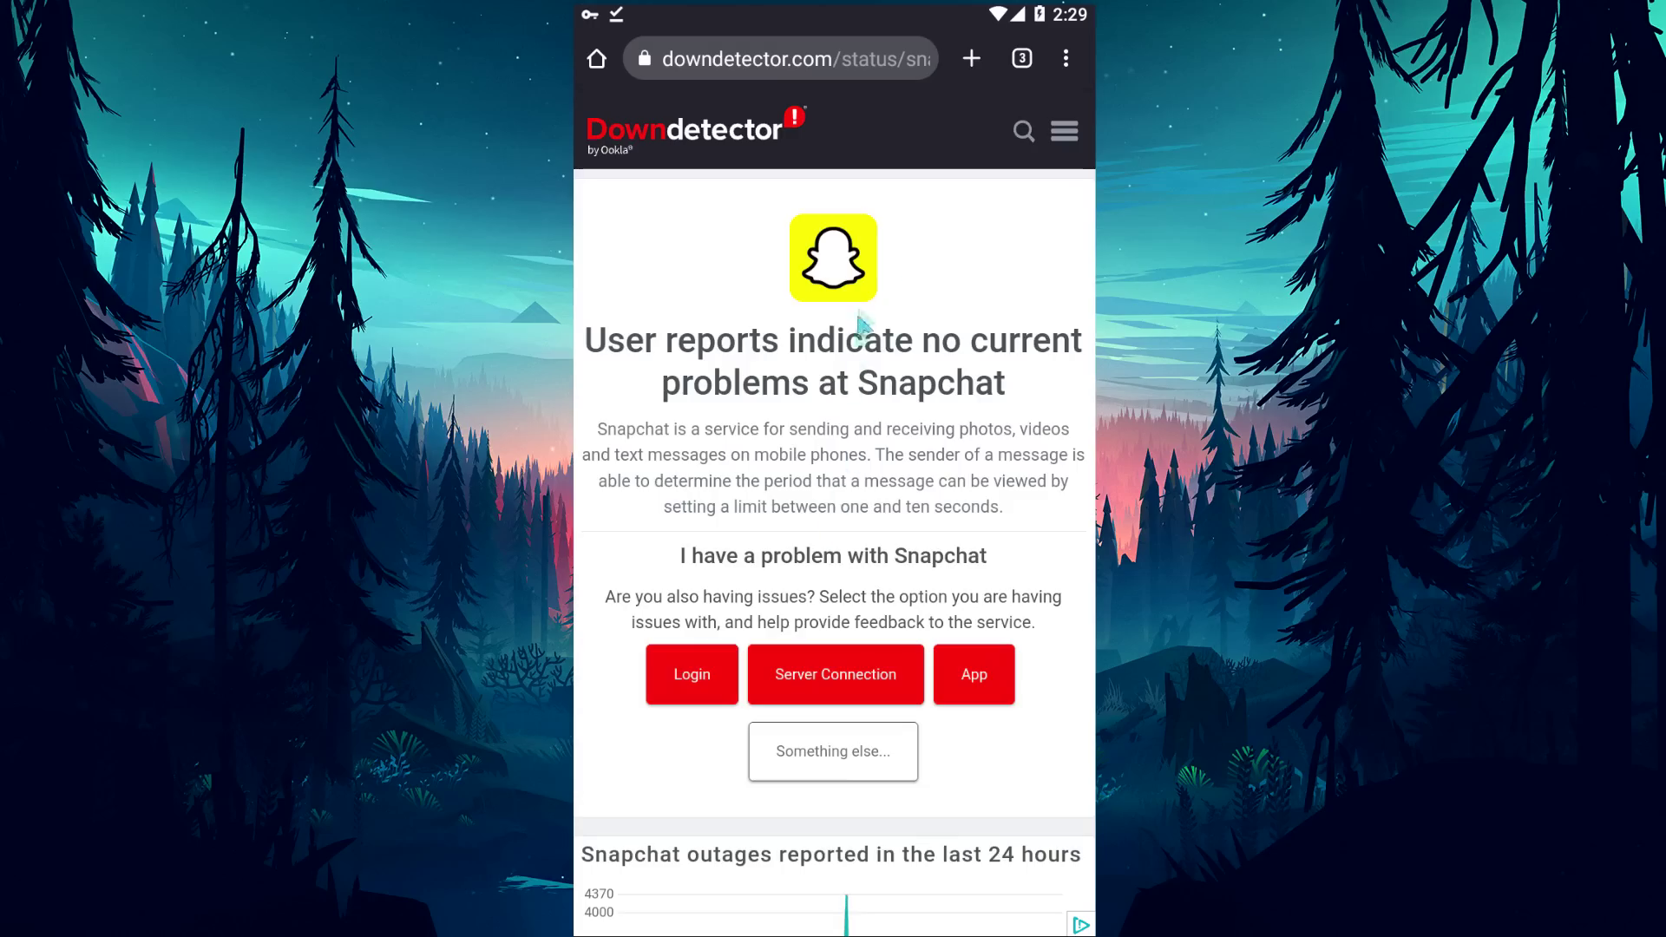
# Check the report count at the spike in Snapchat's 24-hour outage chart, then open a new tab.
pyautogui.scroll(-3, 870, 216)
pyautogui.scroll(-4, 870, 217)
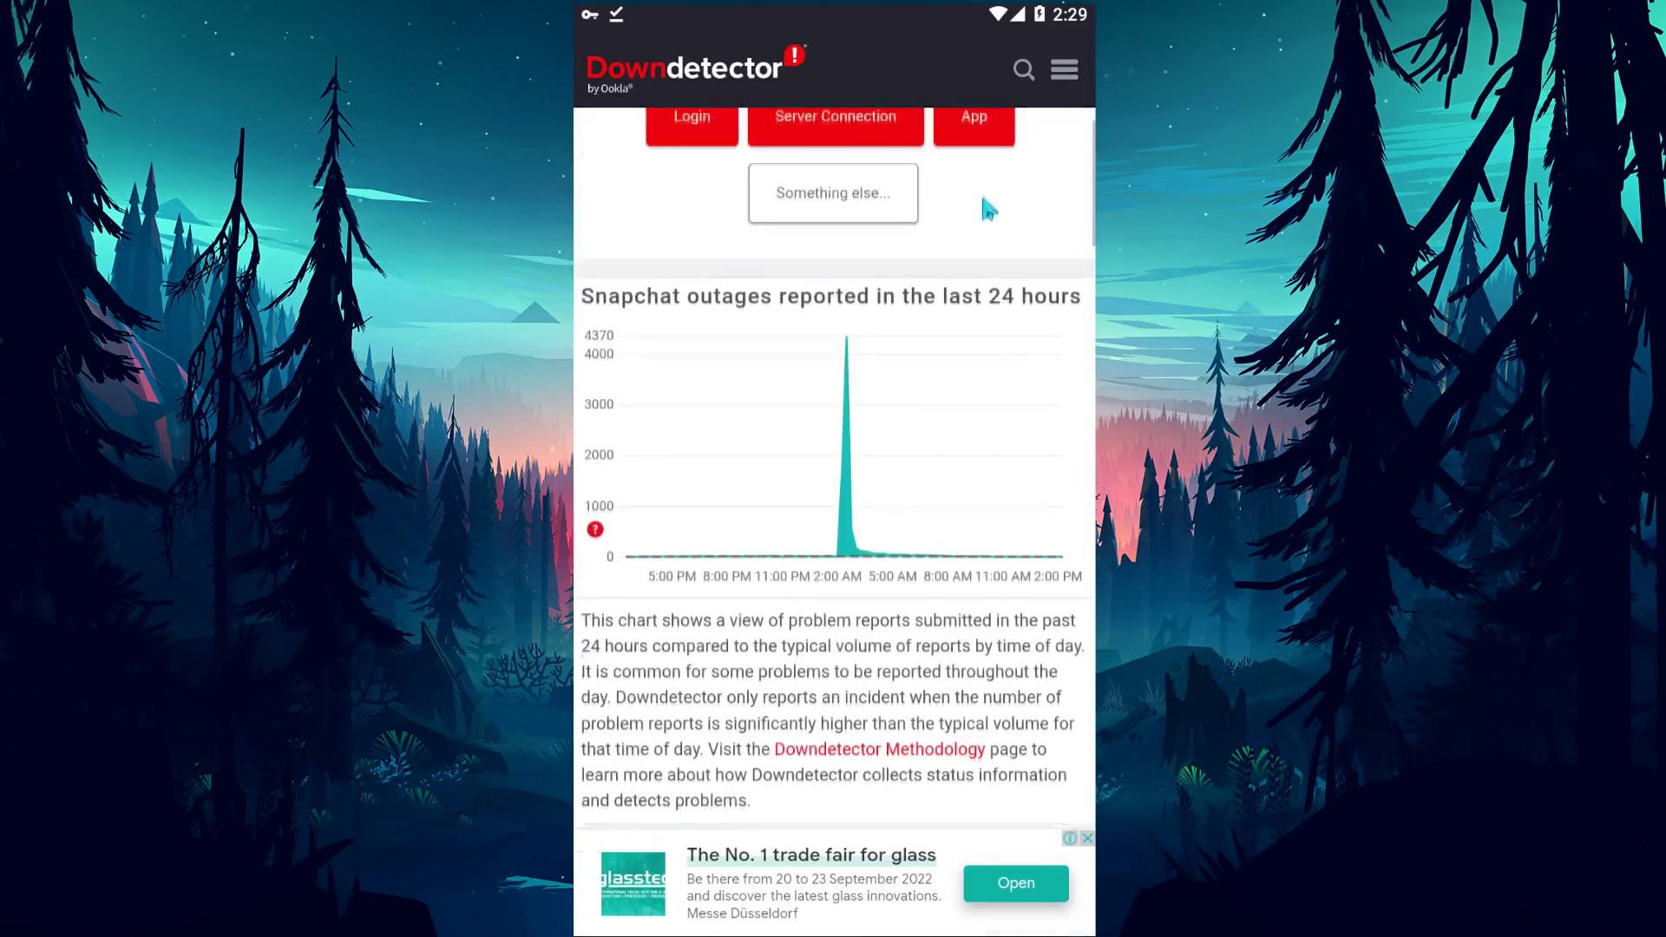
pyautogui.click(848, 321)
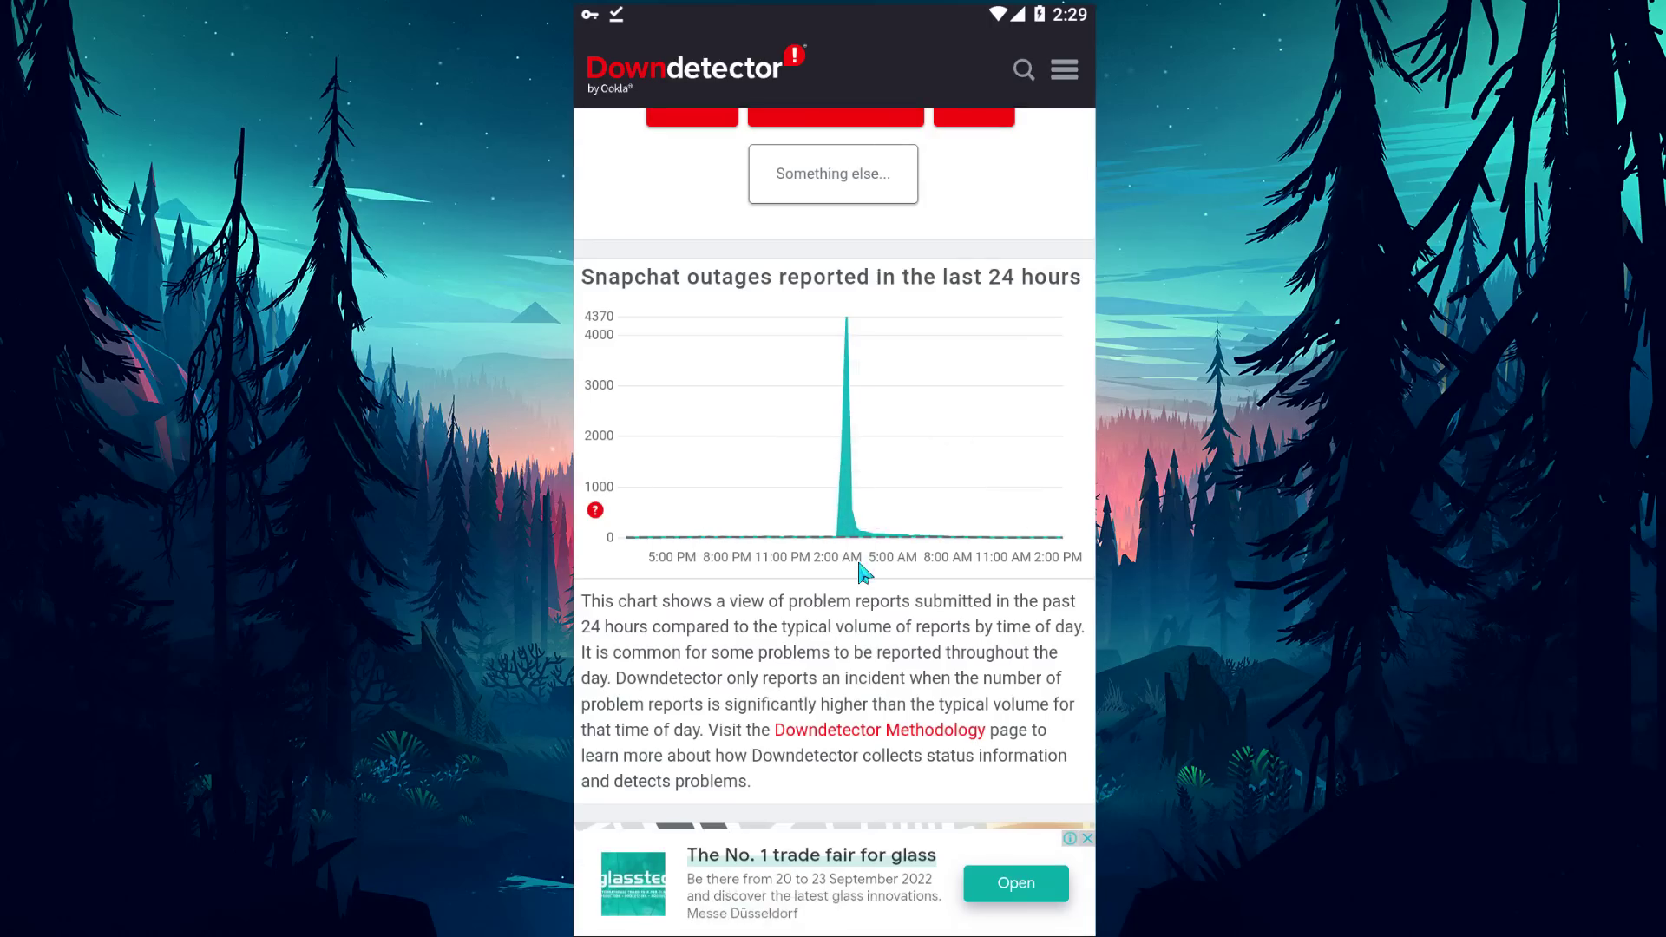
pyautogui.scroll(2, 862, 569)
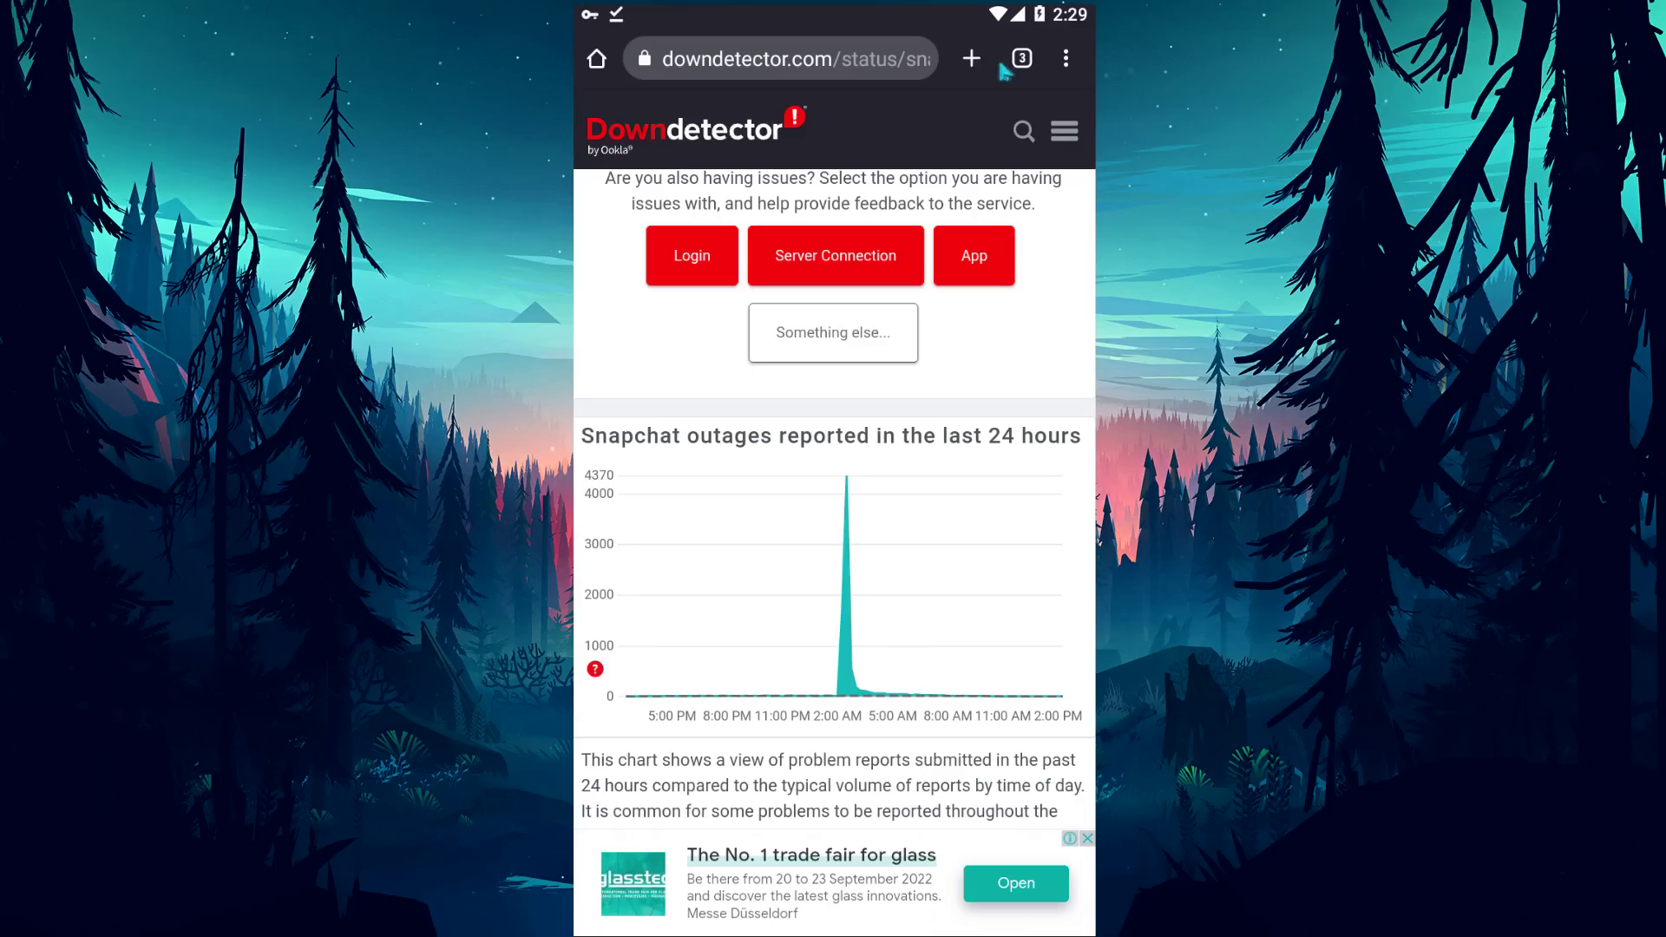
pyautogui.click(972, 59)
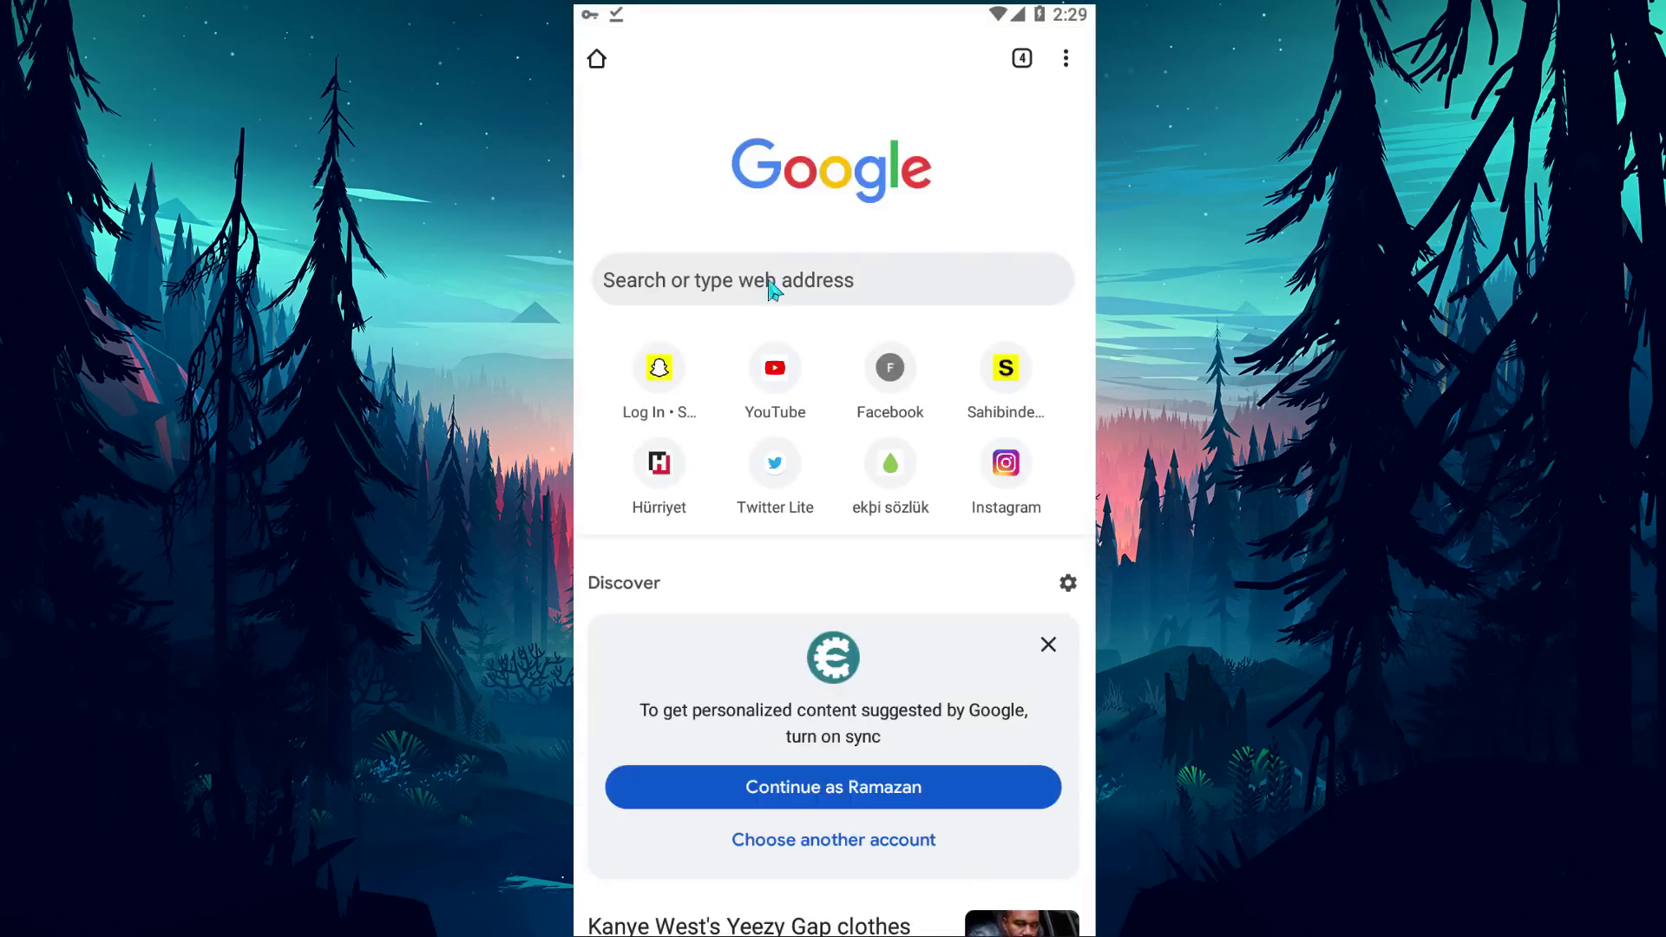
# Load hatauzmani.com/forum and bring up the 'Post thread in...' section picker.
pyautogui.click(772, 284)
pyautogui.write('hatauzma')
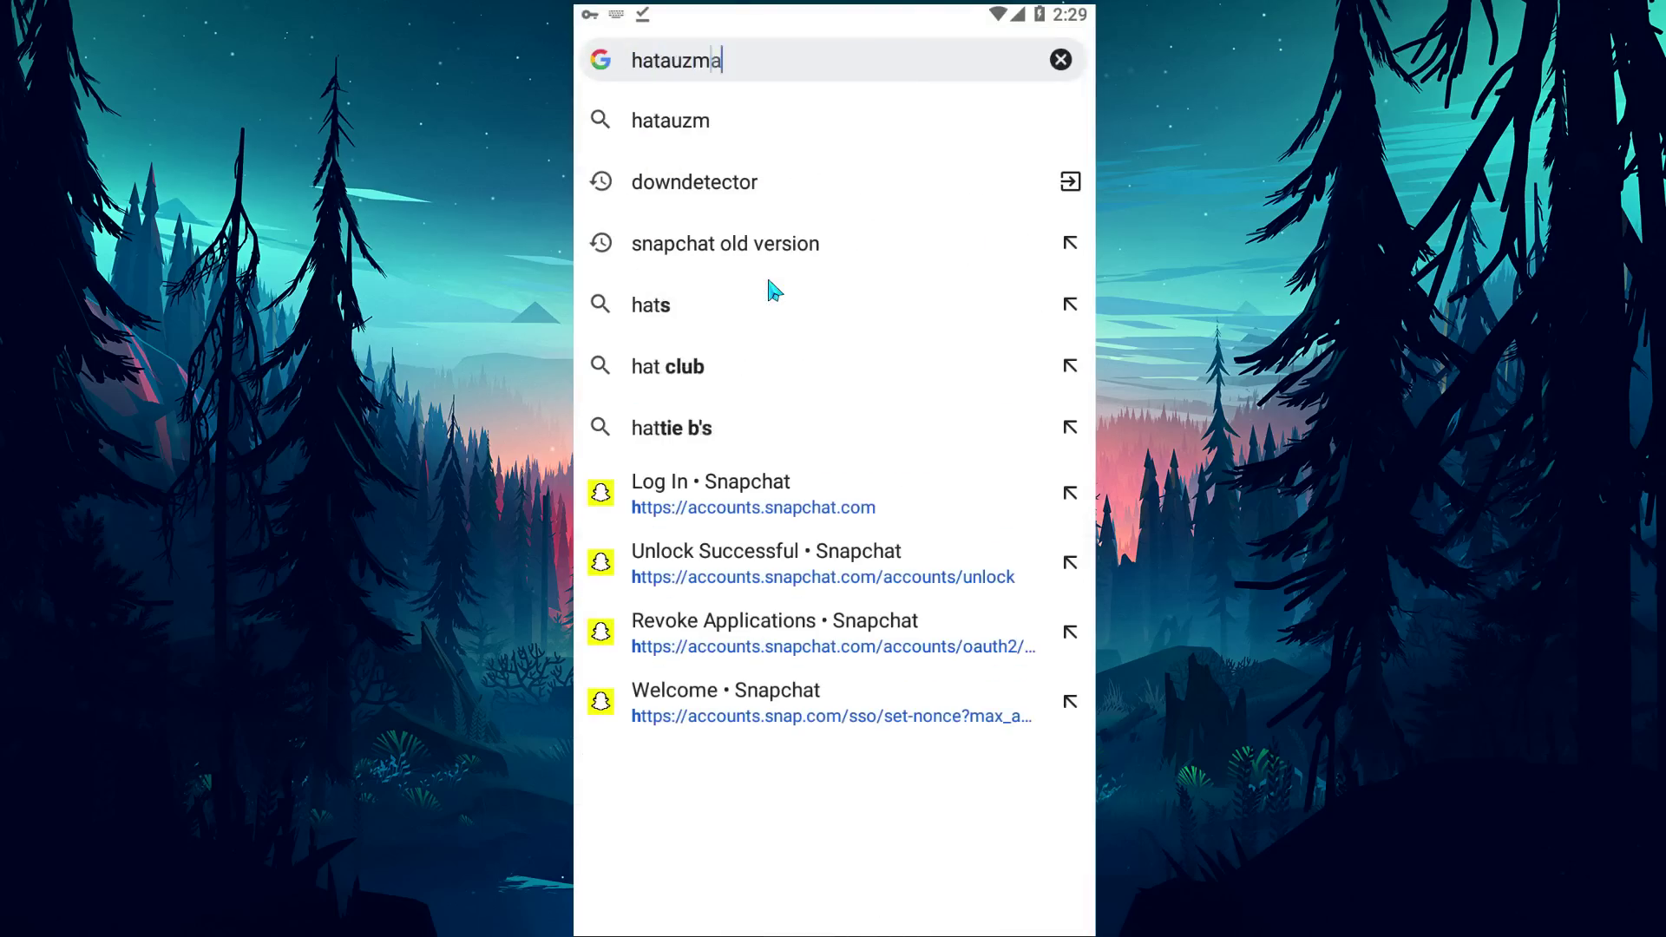
pyautogui.write('ni.com/forum')
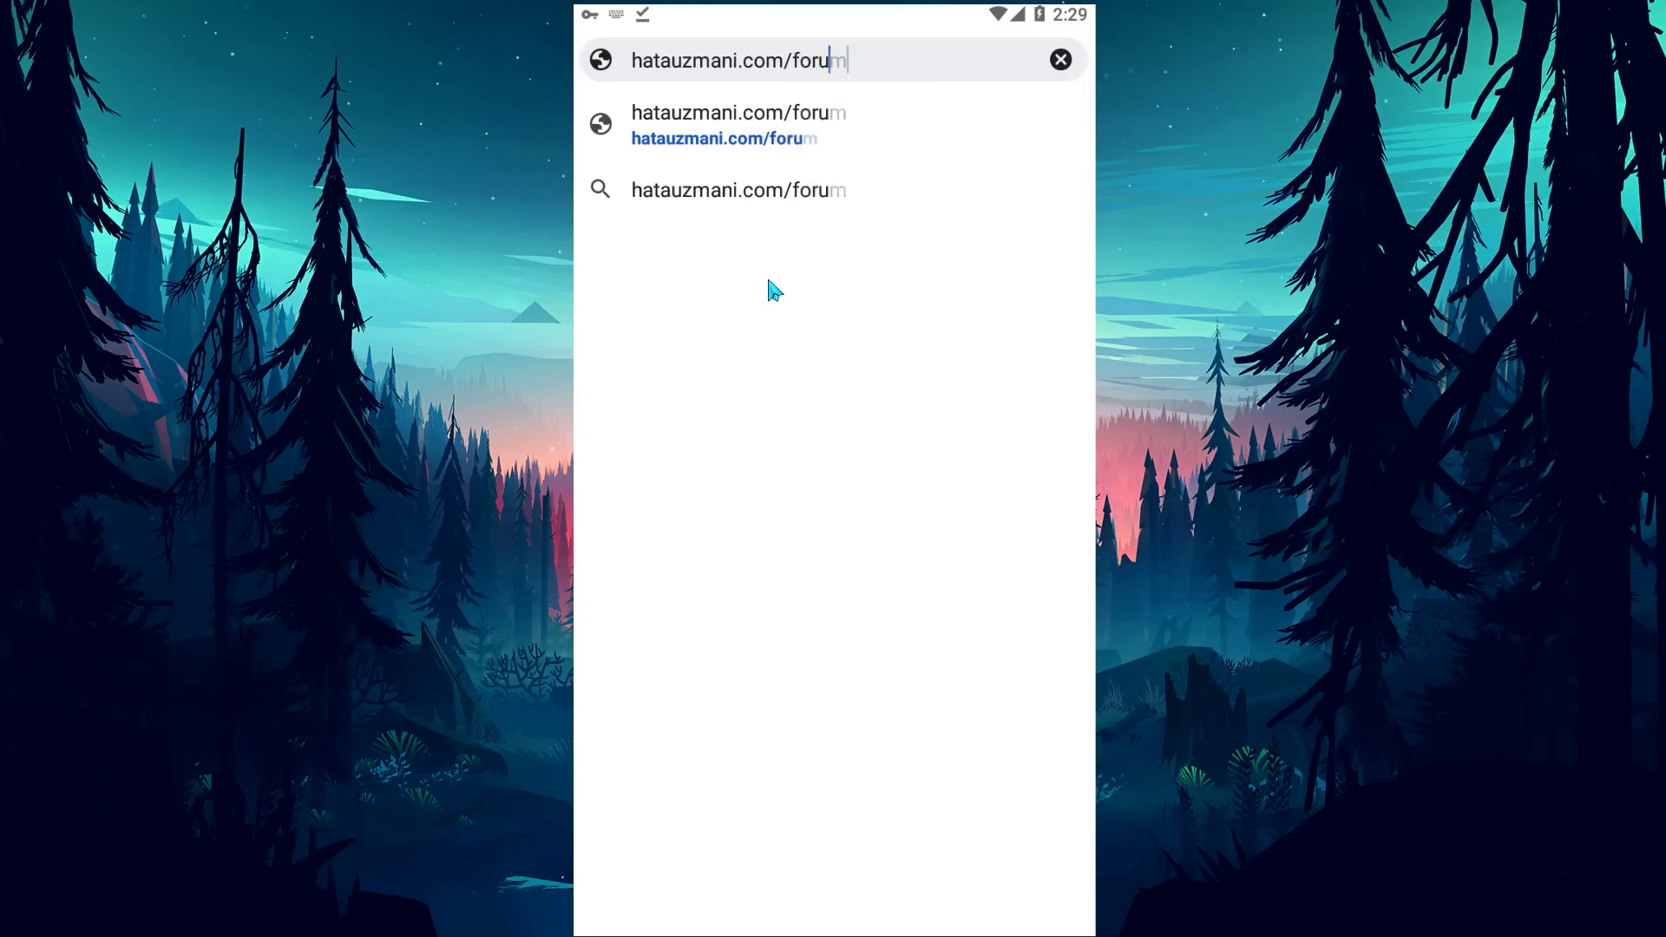
pyautogui.press('Return')
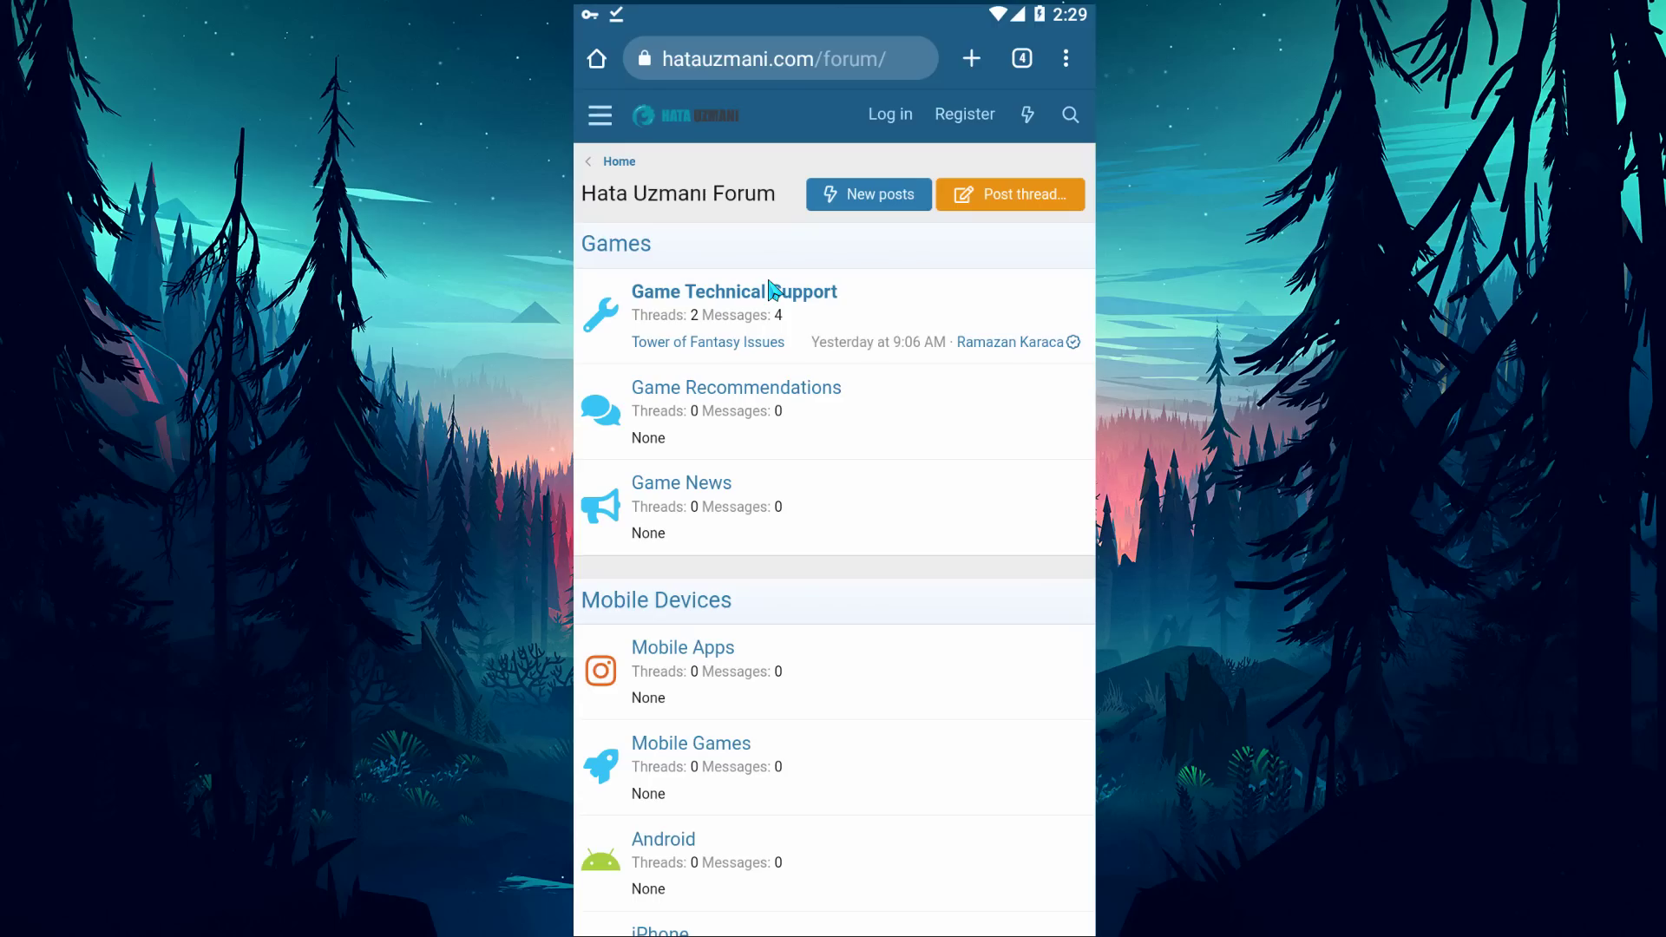
pyautogui.click(995, 206)
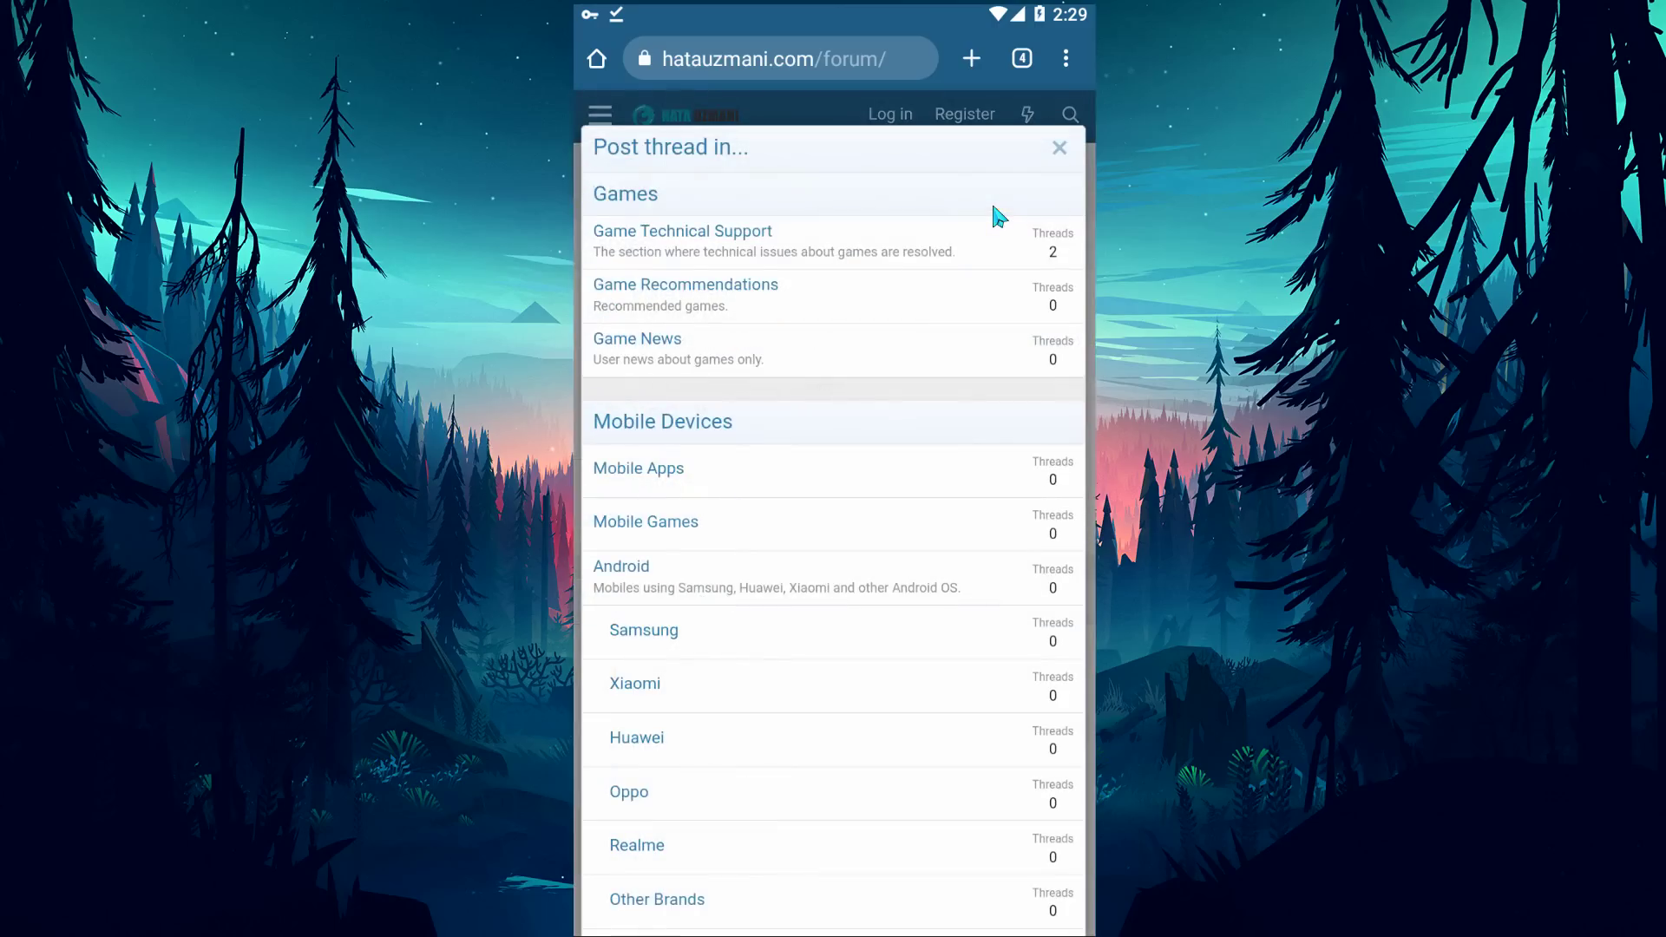